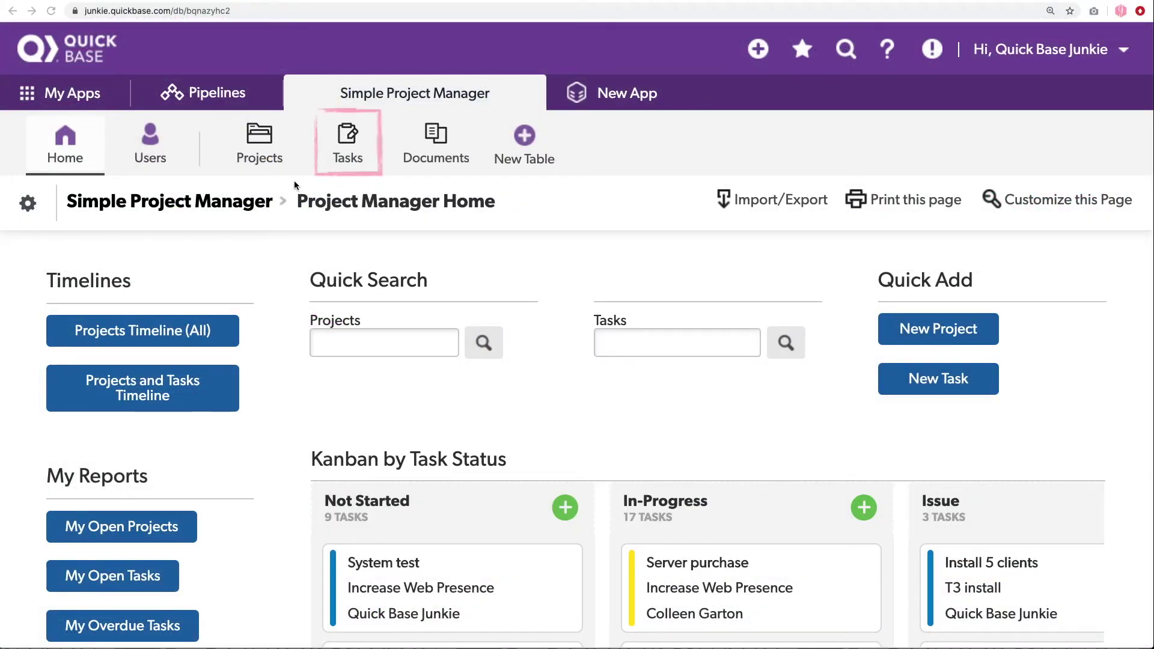
- Open the Tasks table and start a new blank task record
left_click(355, 143)
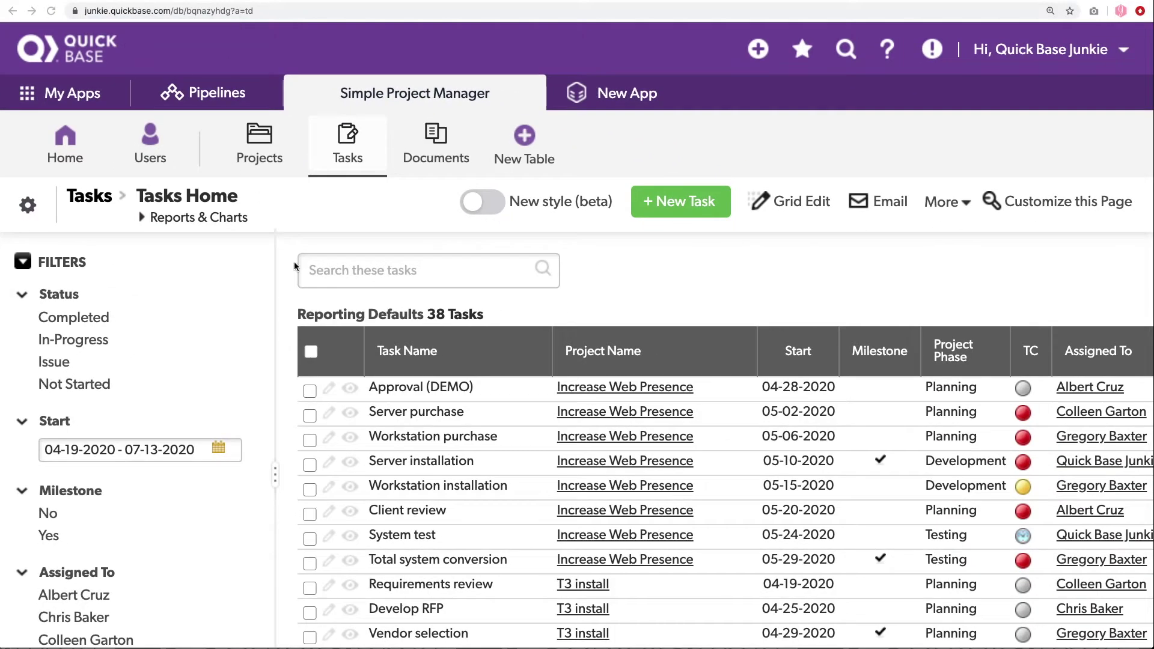
left_click(674, 197)
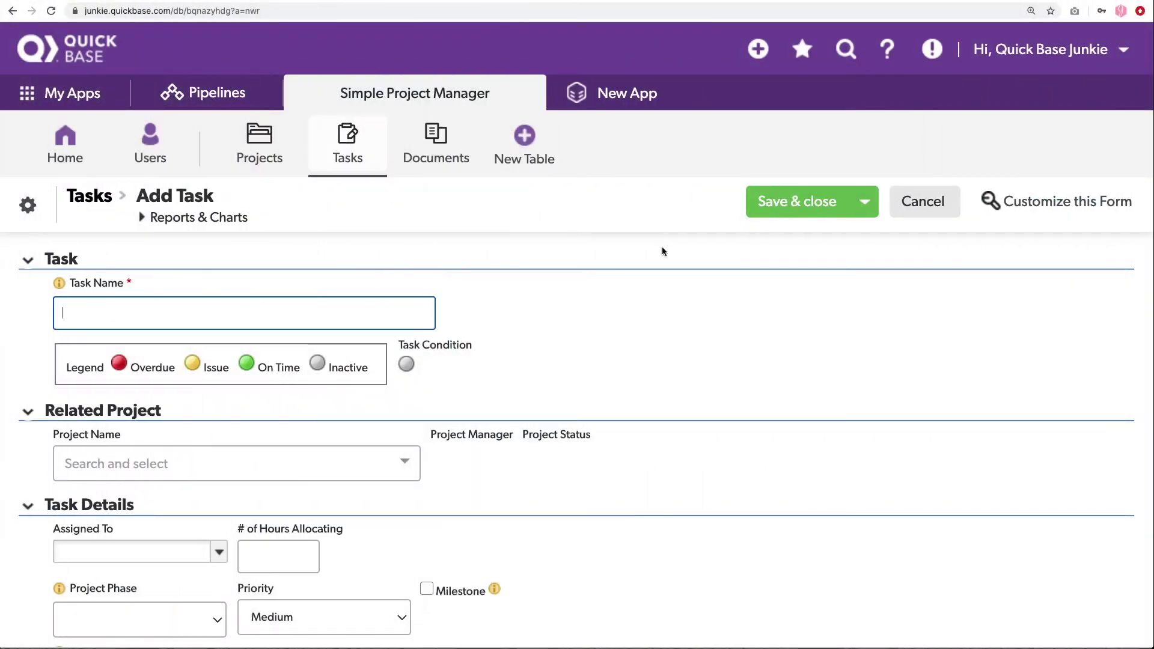
- Scroll down the Add Task form to the History/Notes/Issues field's options
scroll(662, 246, "down", 7)
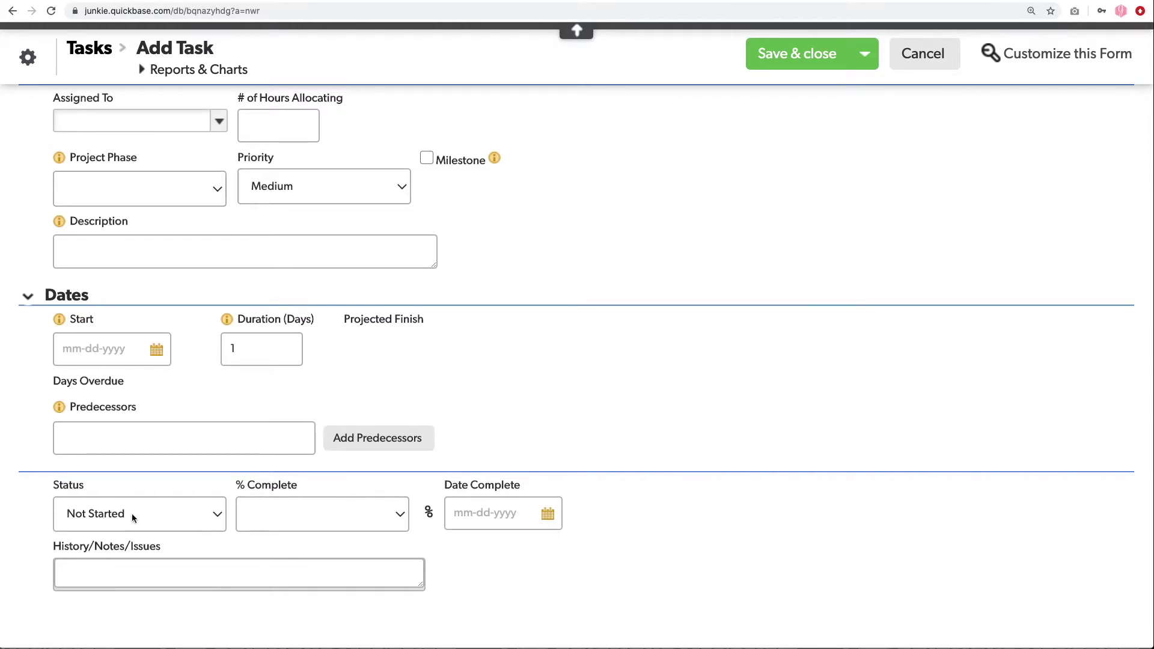
right_click(81, 549)
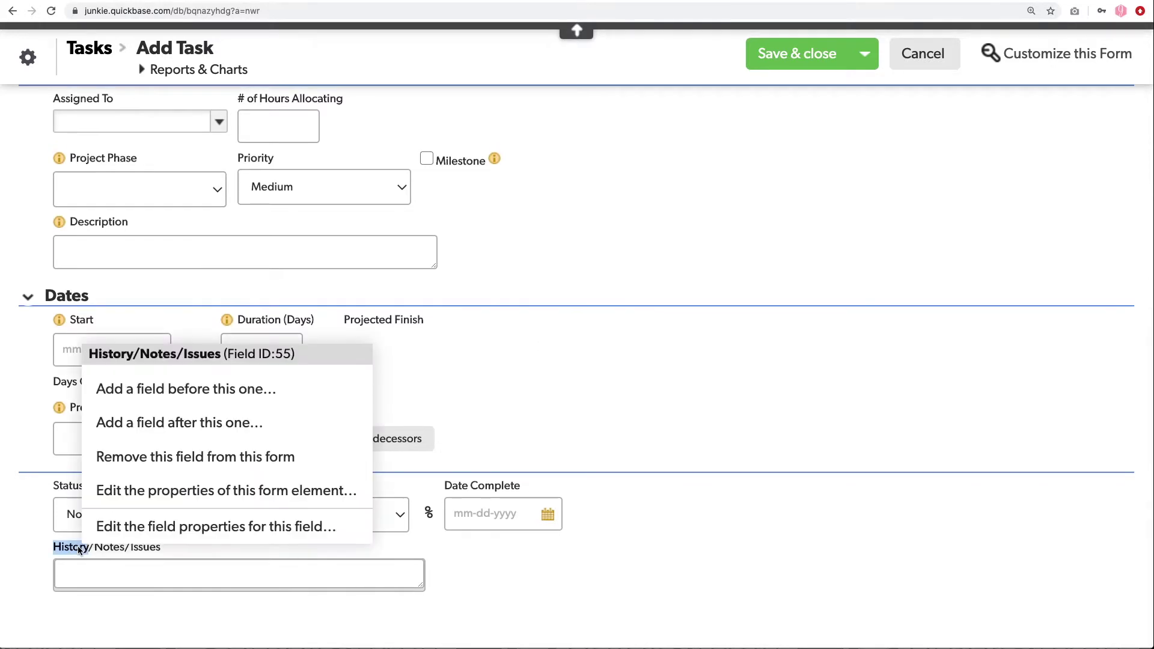
- Add a 'Go Home' Formula - URL field after History/Notes/Issues, excluded from default columns
left_click(133, 424)
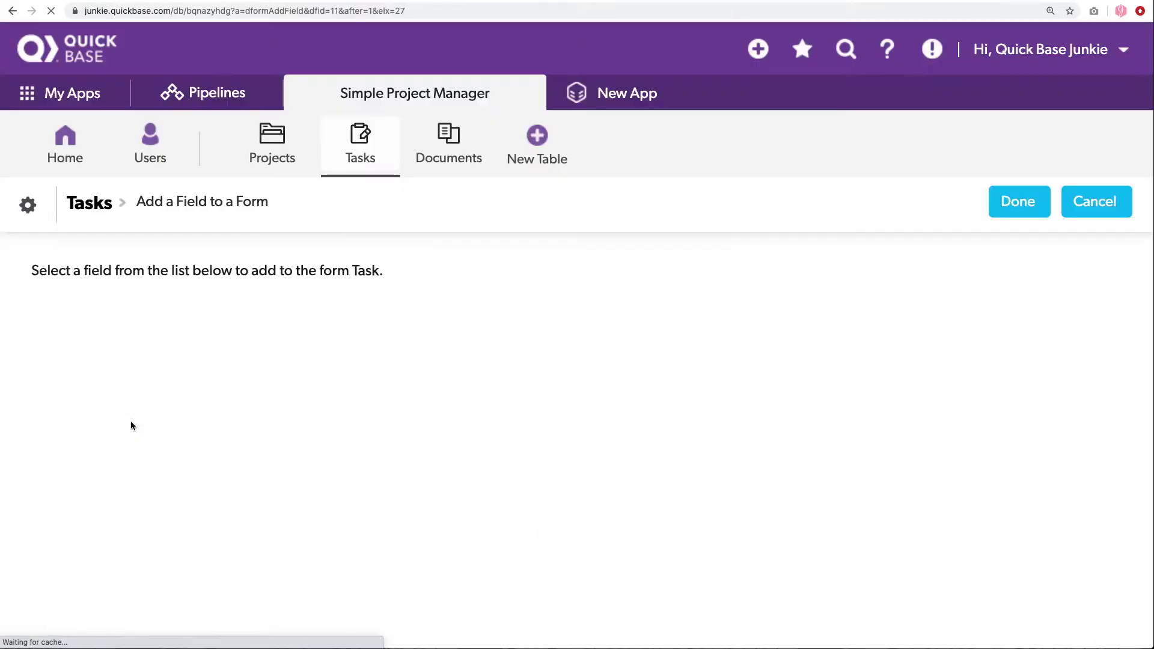
left_click(132, 586)
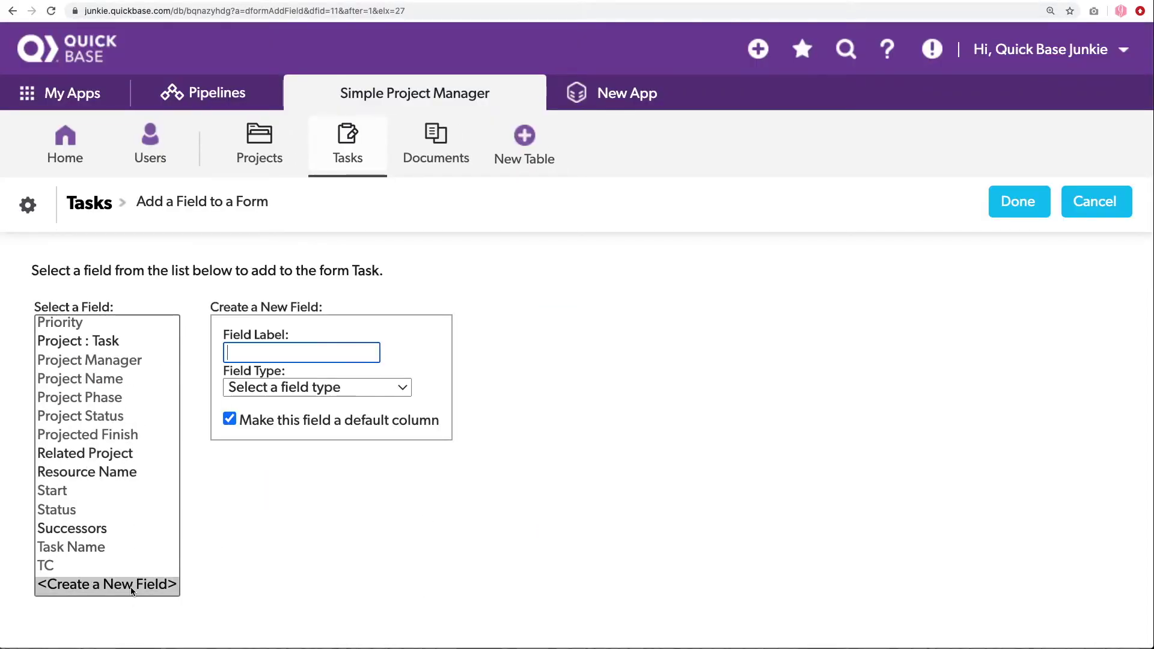
type("Go Home")
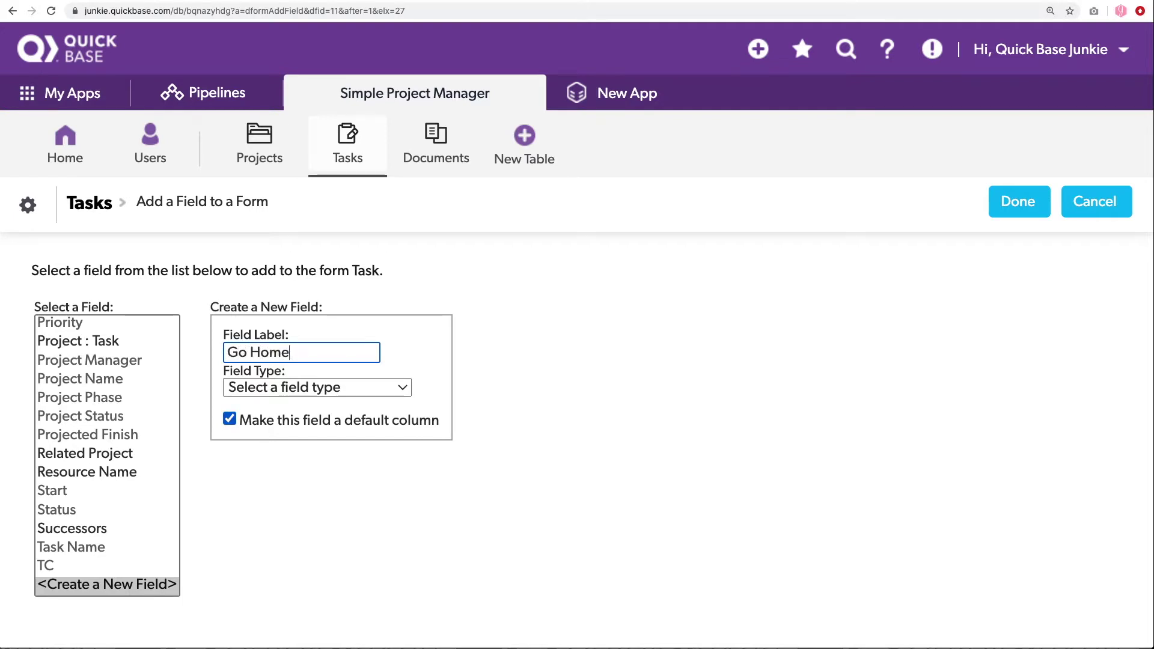
left_click(268, 389)
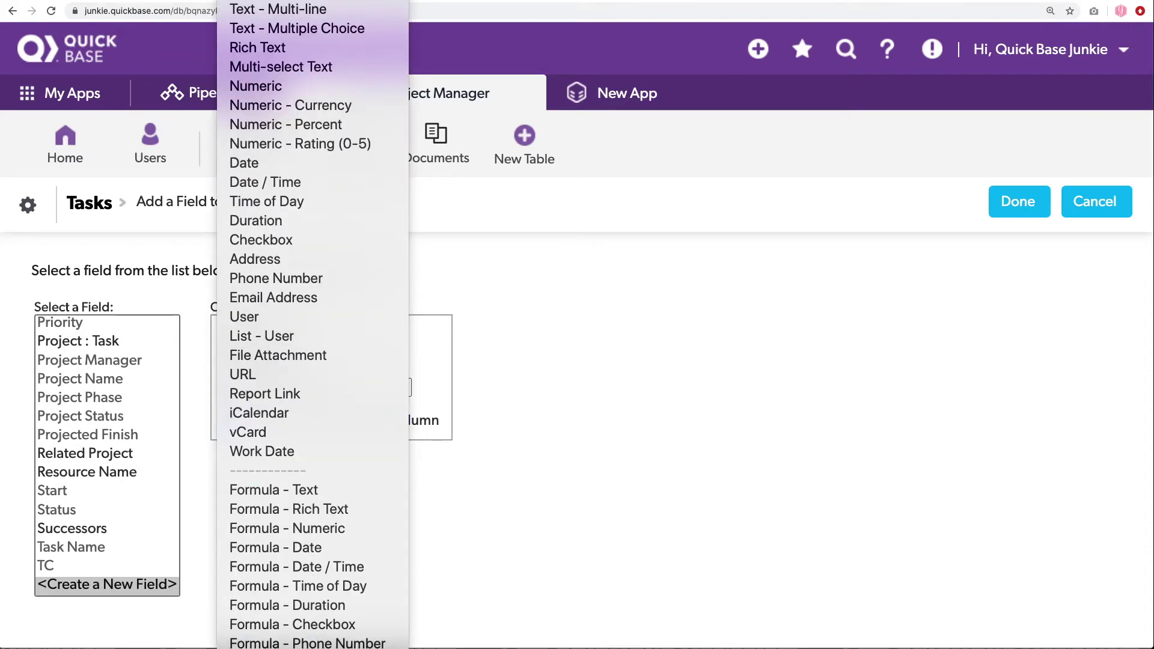
left_click(264, 641)
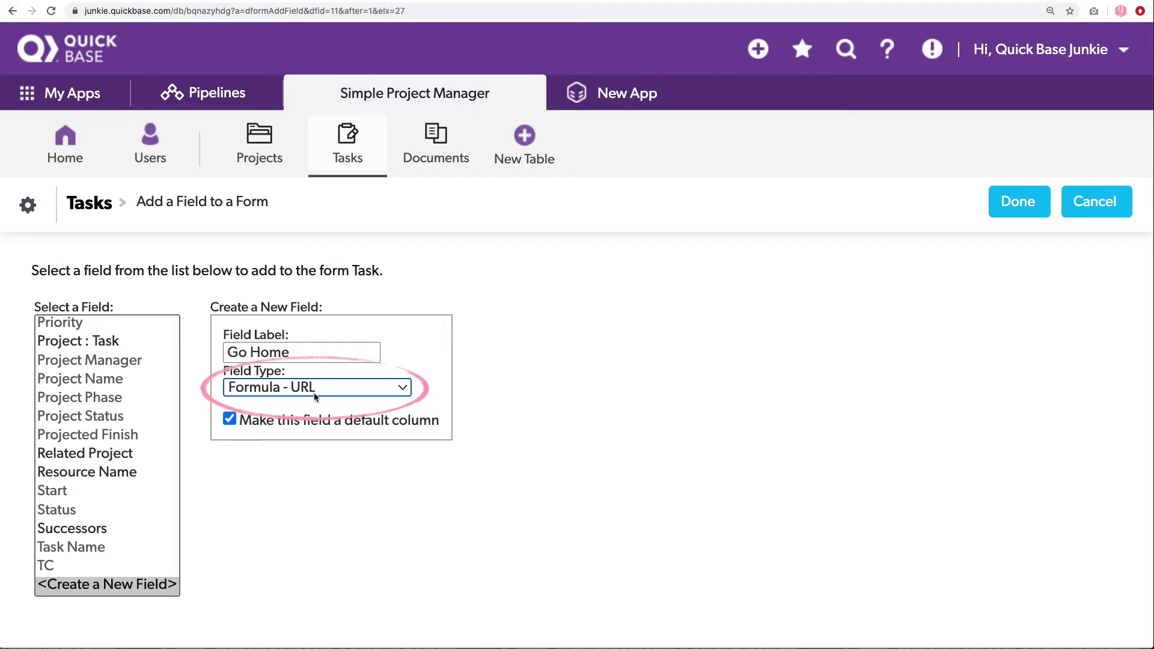
left_click(229, 419)
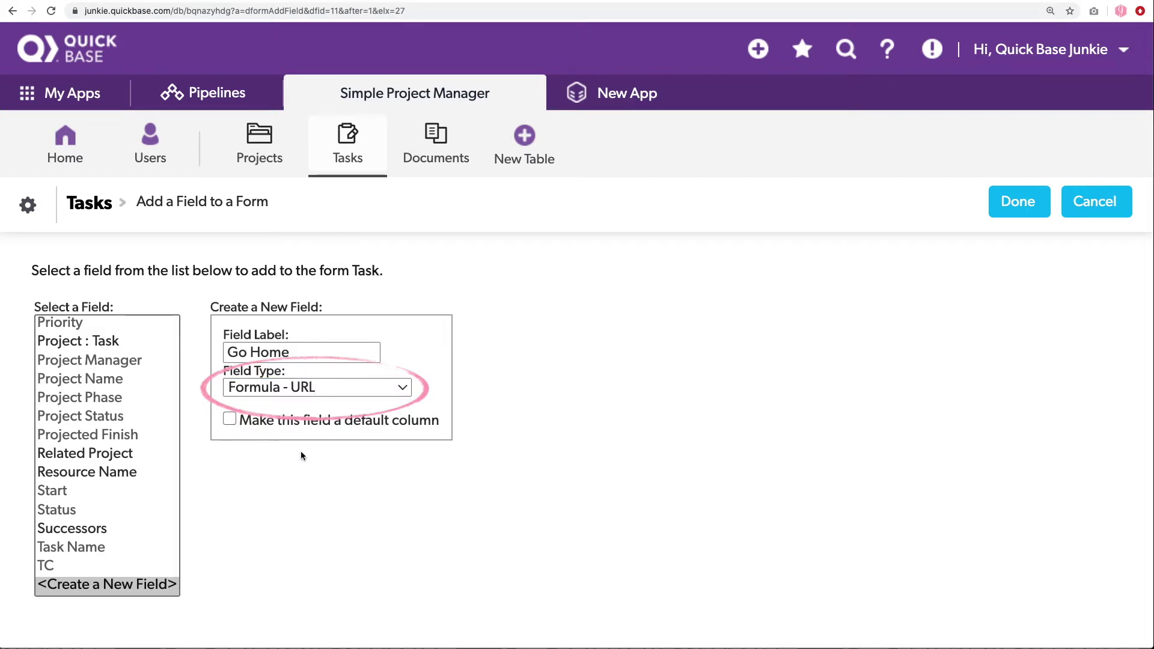
left_click(1019, 207)
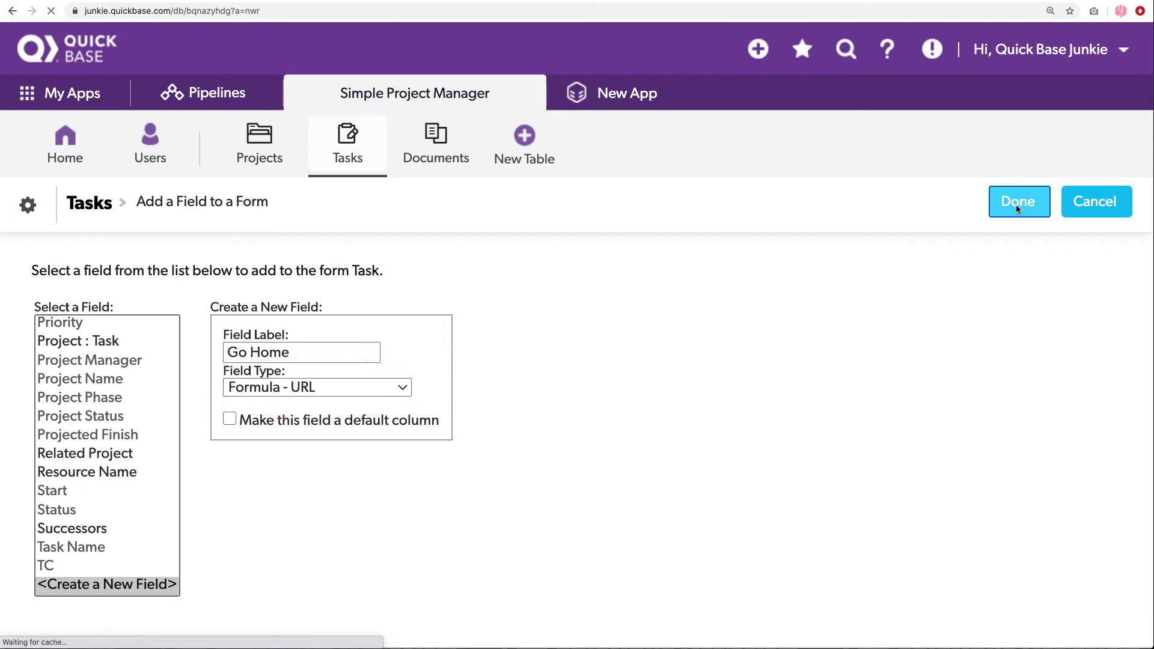
scroll(496, 361, "down", 8)
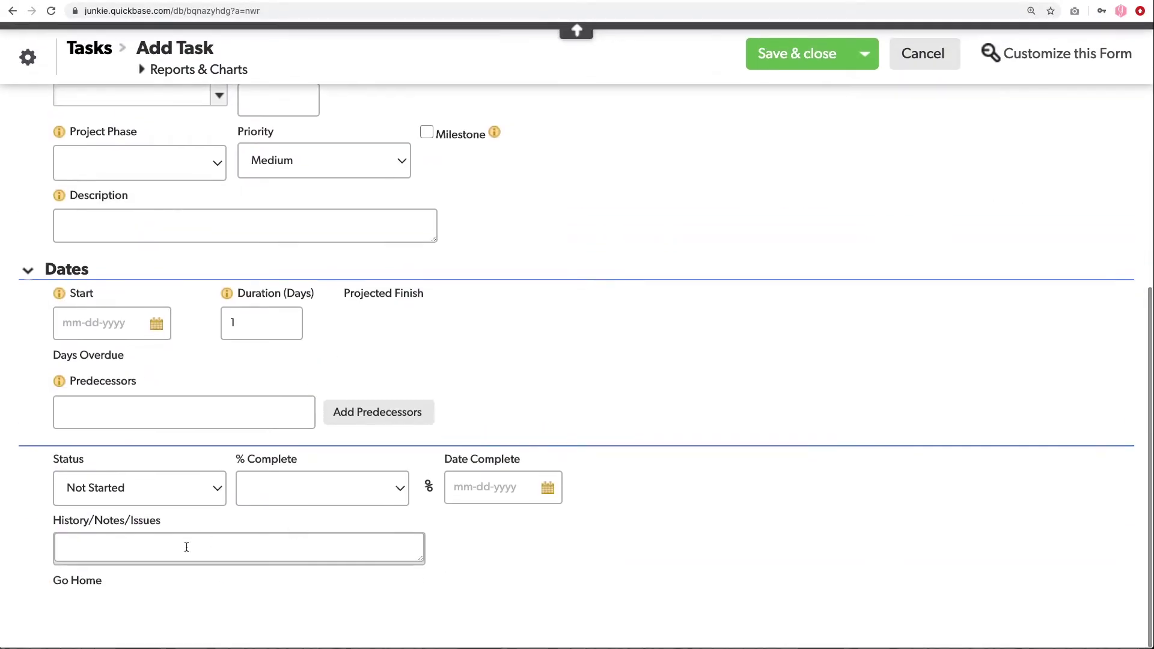
right_click(81, 583)
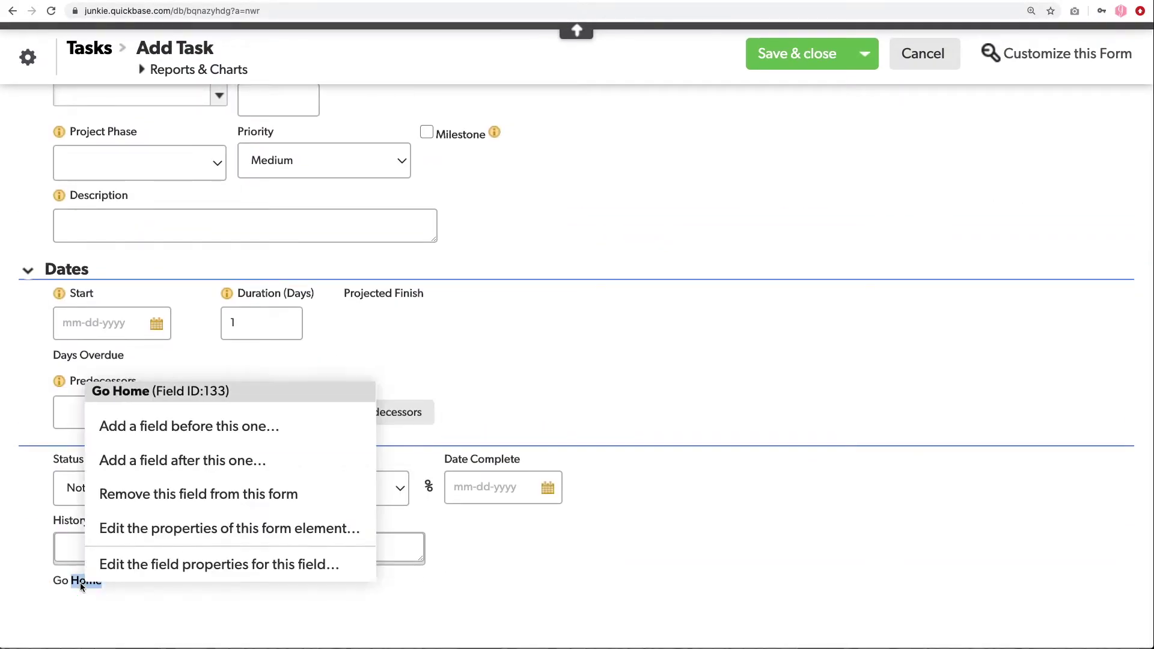
- Give Go Home the formula URLRoot() & "db/" & AppID() and save its properties
left_click(118, 571)
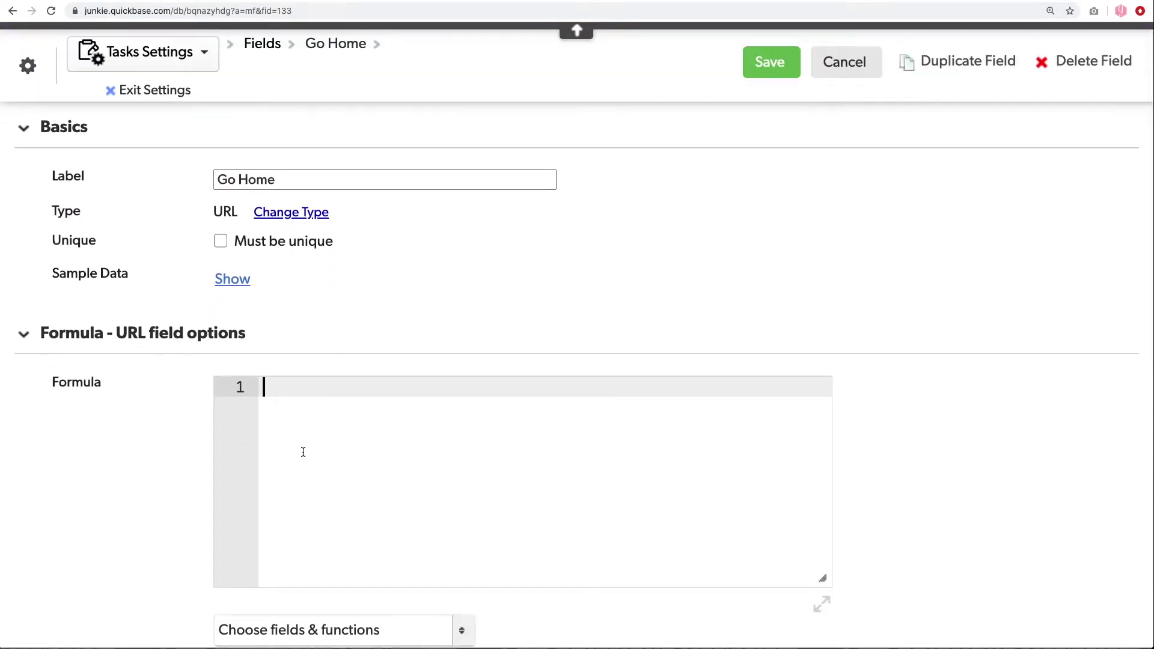
type("URLRoot()")
type("& ")
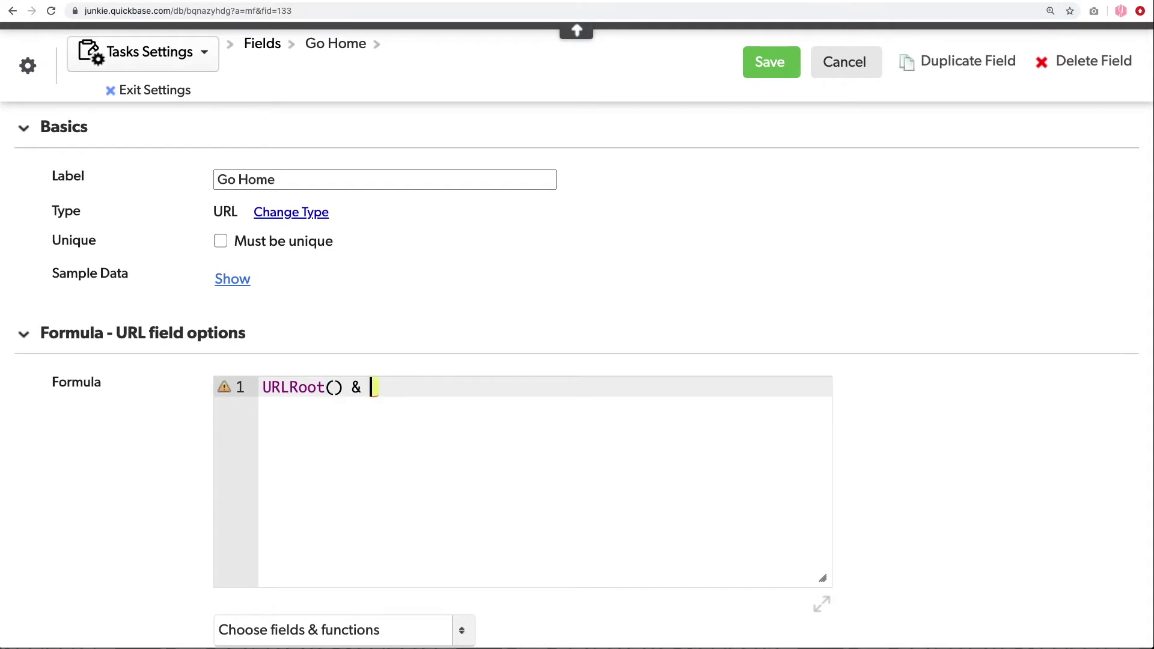
type("\"db/")
key("Right")
type("&")
type("AppID")
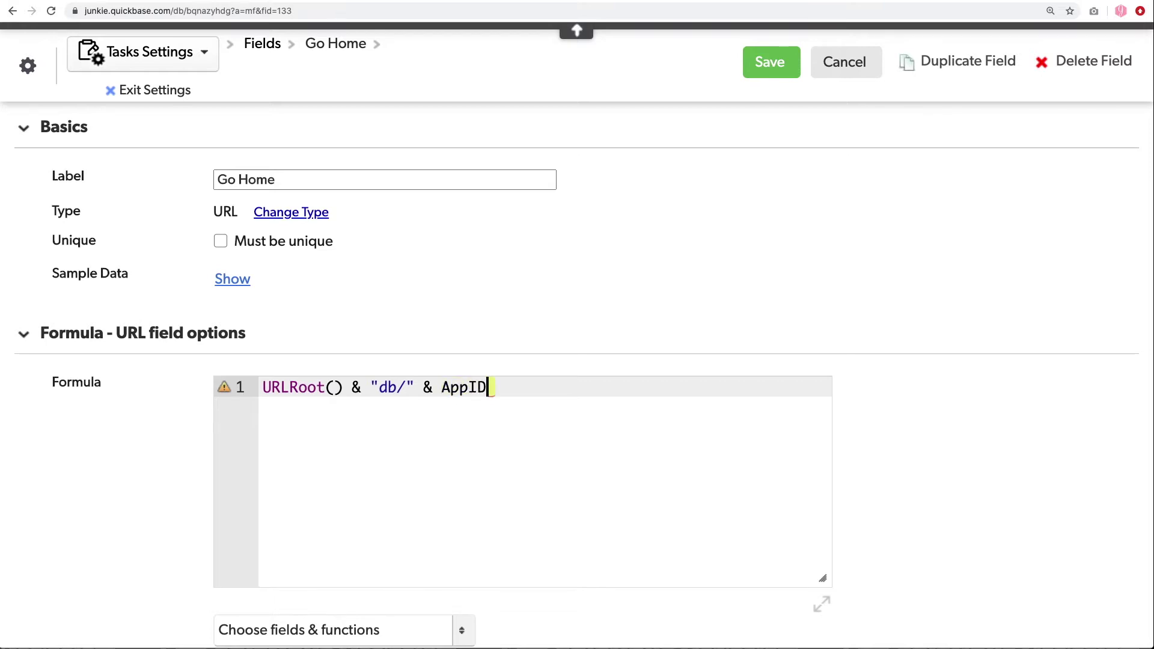
type("()")
scroll(291, 543, "down", 2)
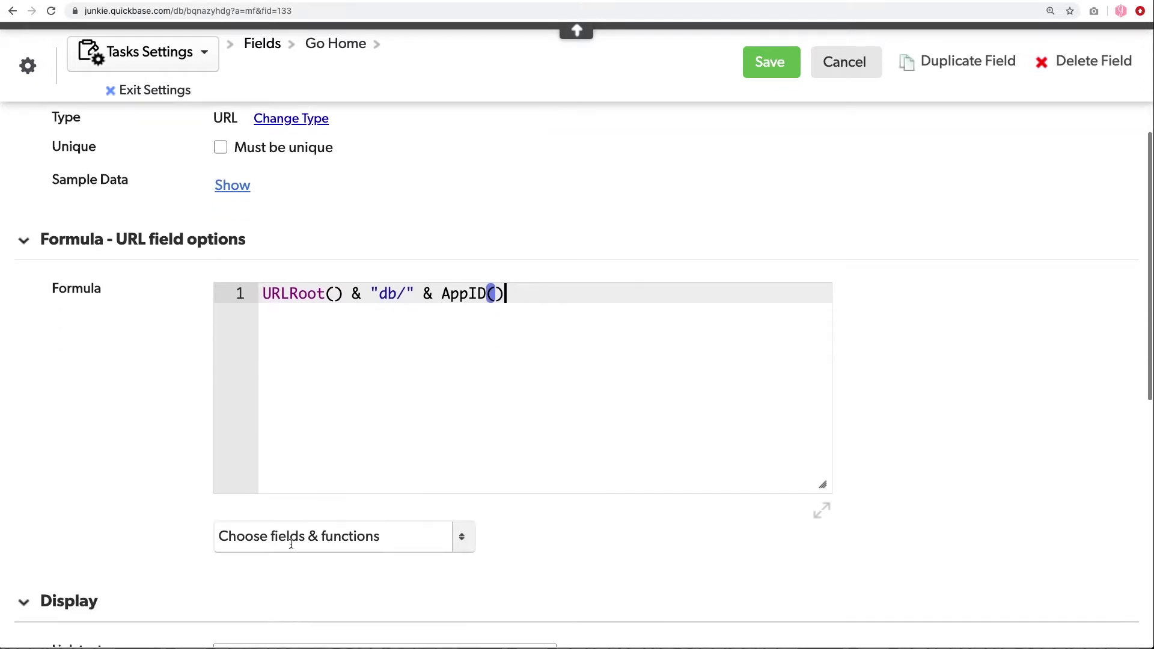
scroll(291, 543, "down", 4)
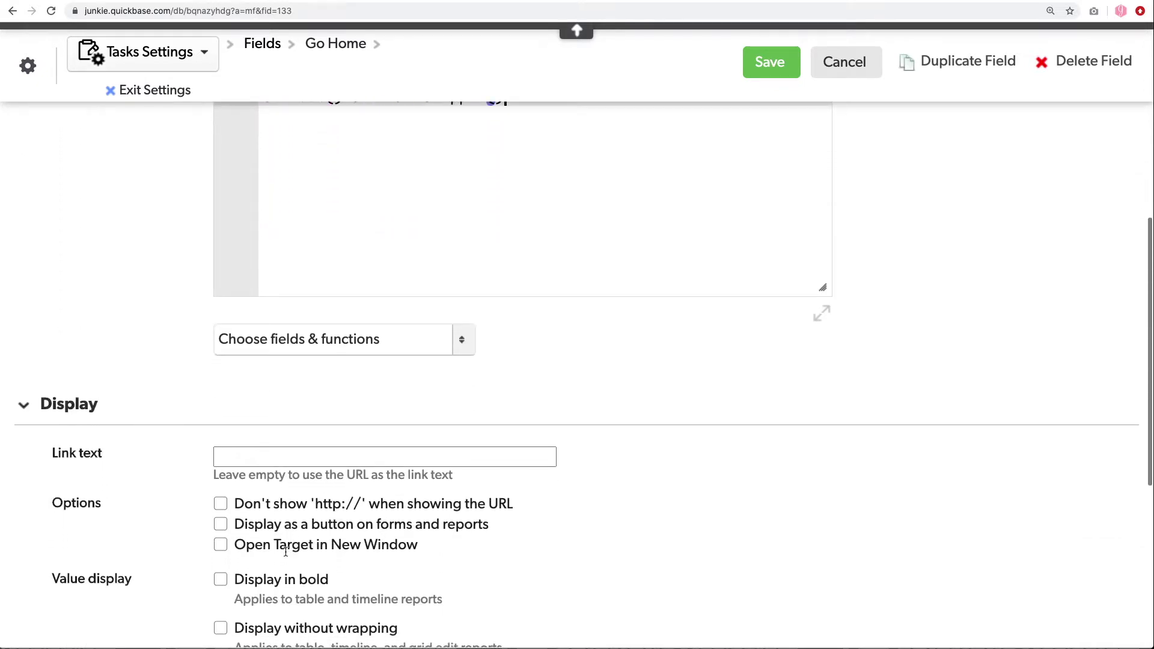
scroll(468, 469, "down", 3)
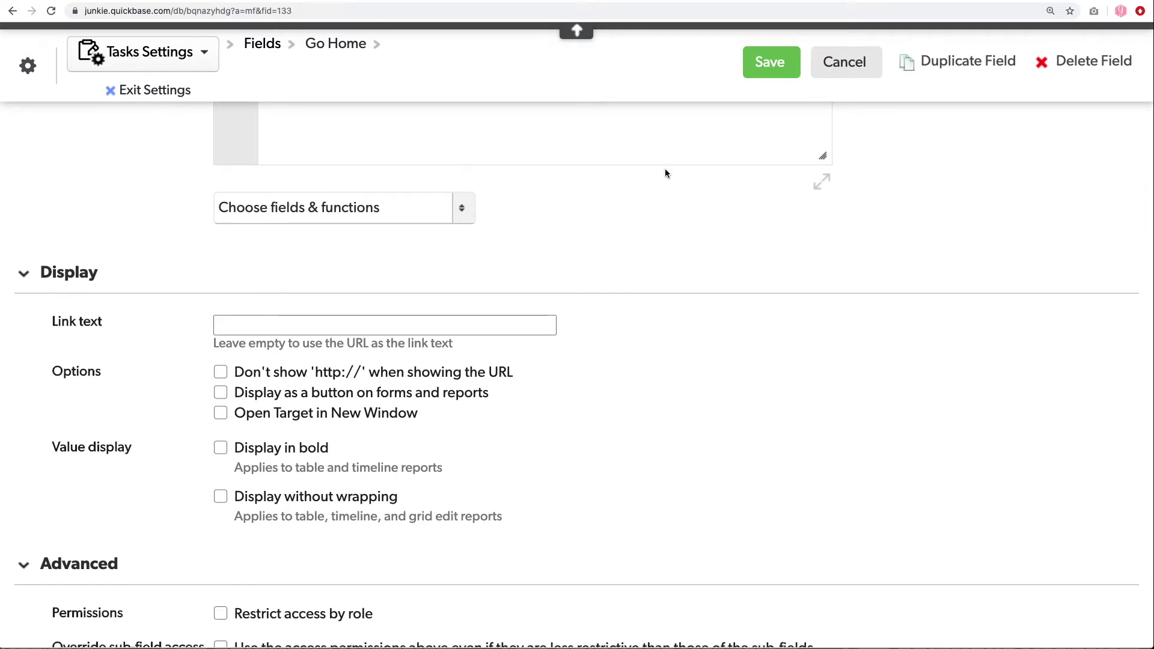
left_click(767, 66)
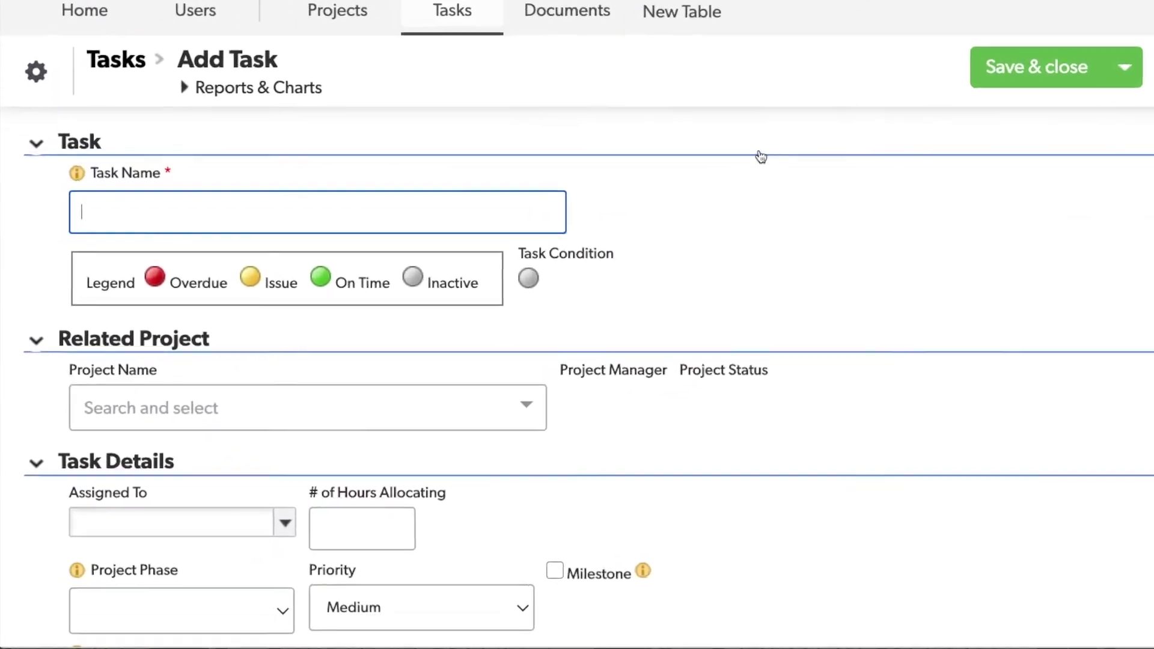
- Go back to the Tasks Home list from the Go Home field page
scroll(529, 291, "down", 10)
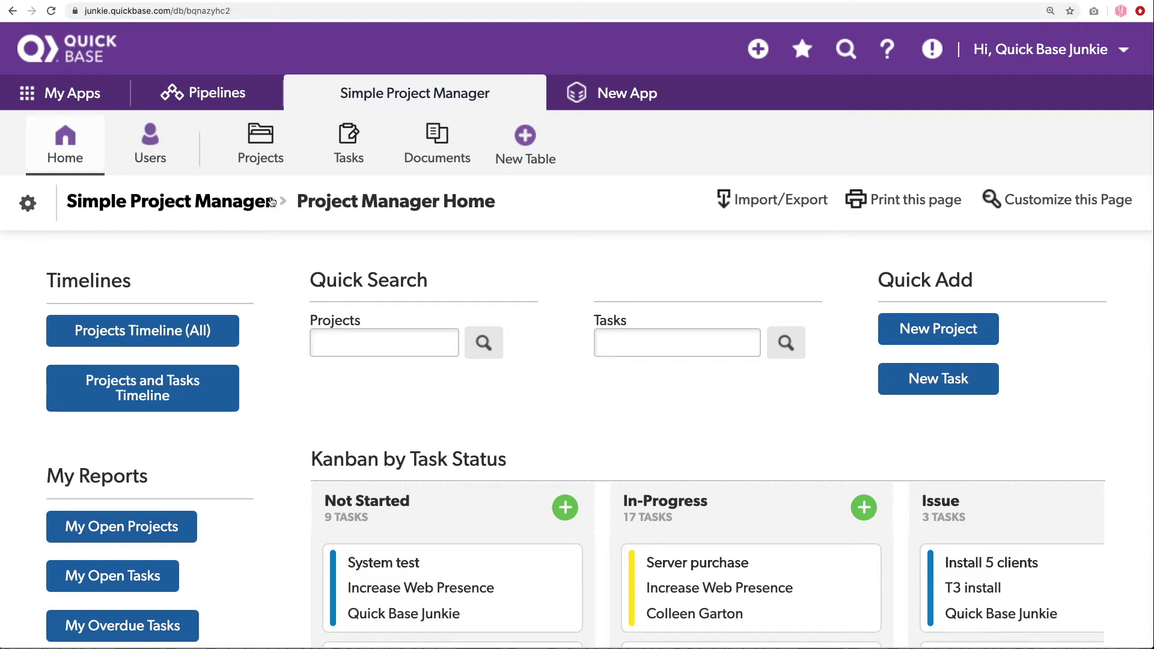
left_click(370, 123)
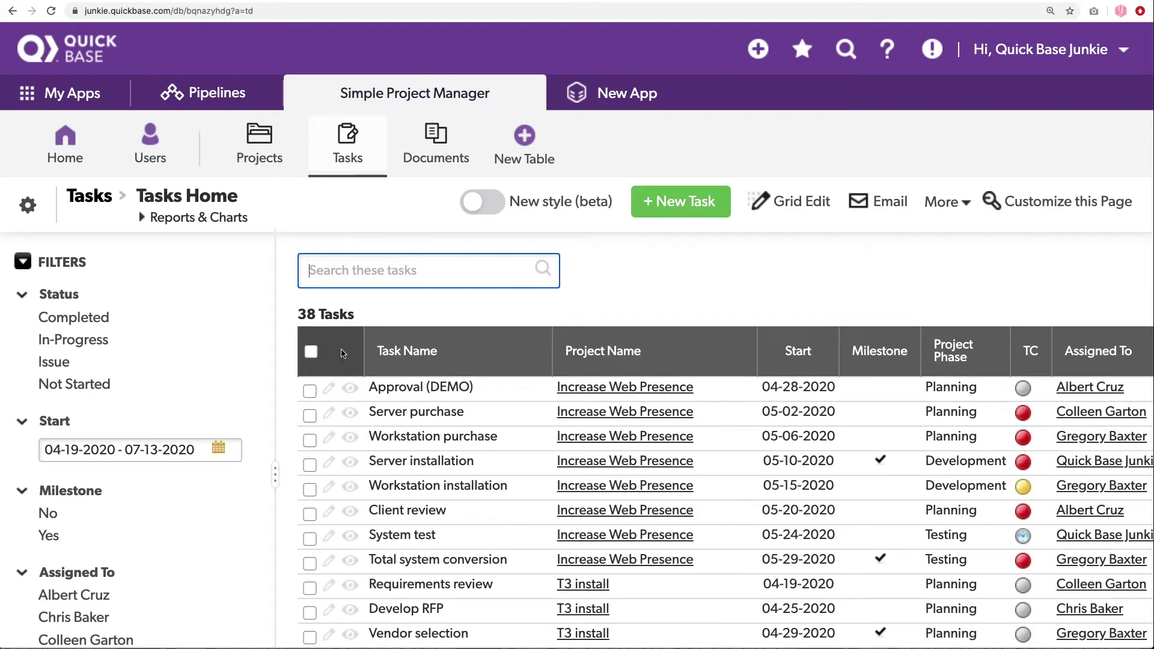
- Open the Approval (DEMO) task and reopen the Go Home field's properties
left_click(333, 389)
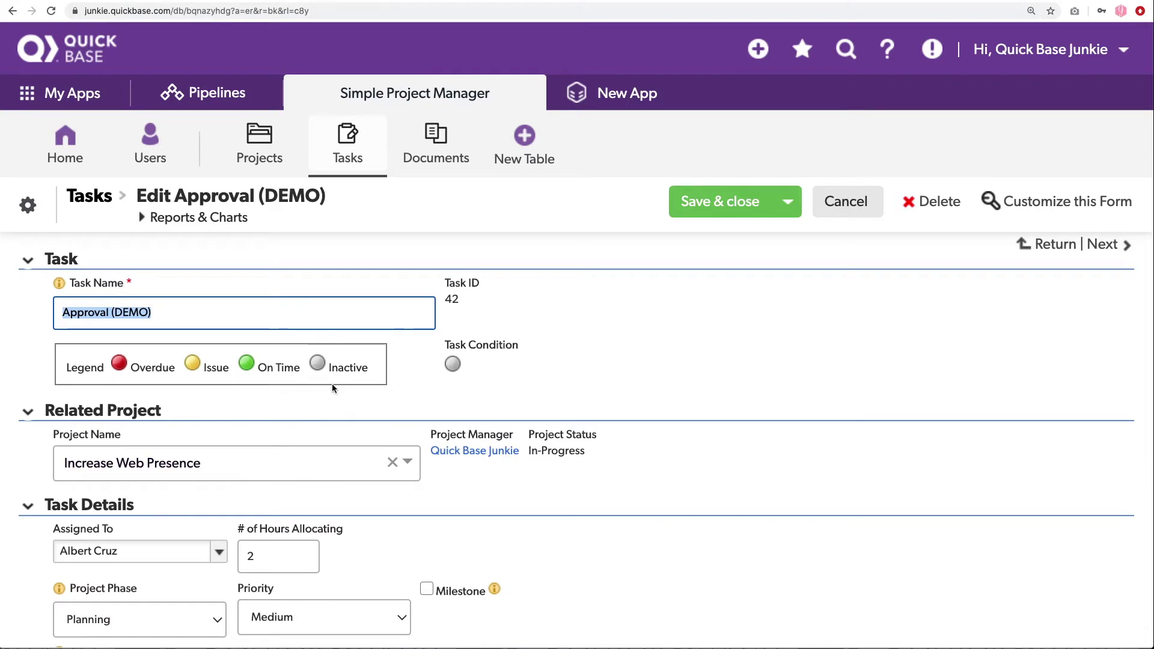
scroll(333, 388, "down", 6)
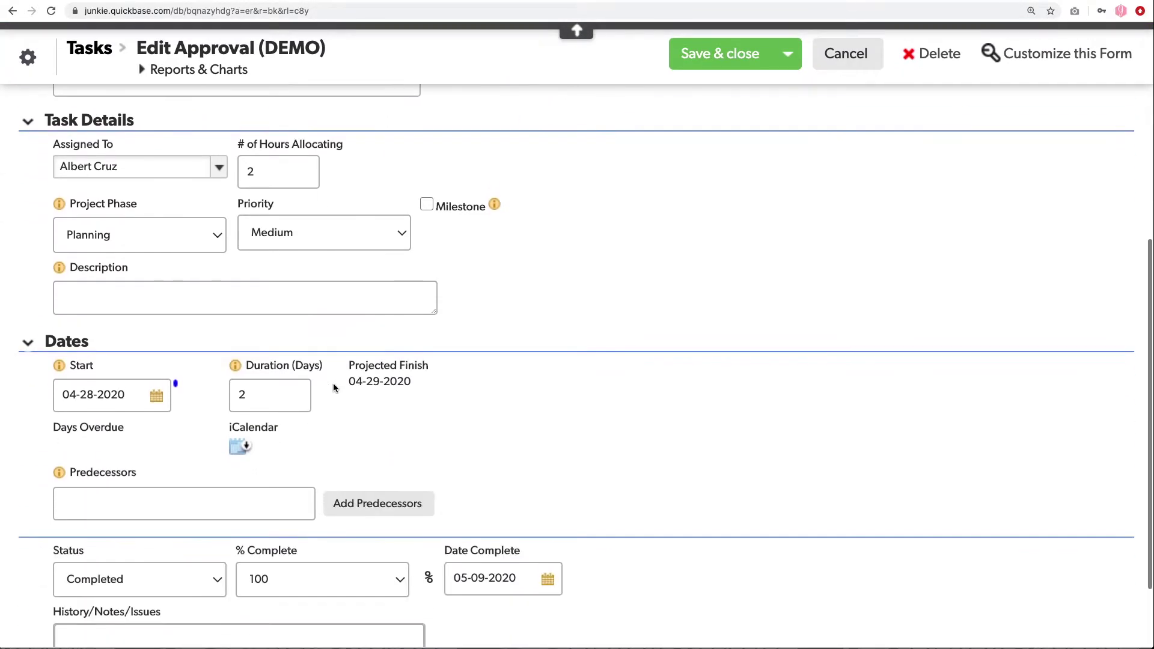
scroll(334, 386, "down", 2)
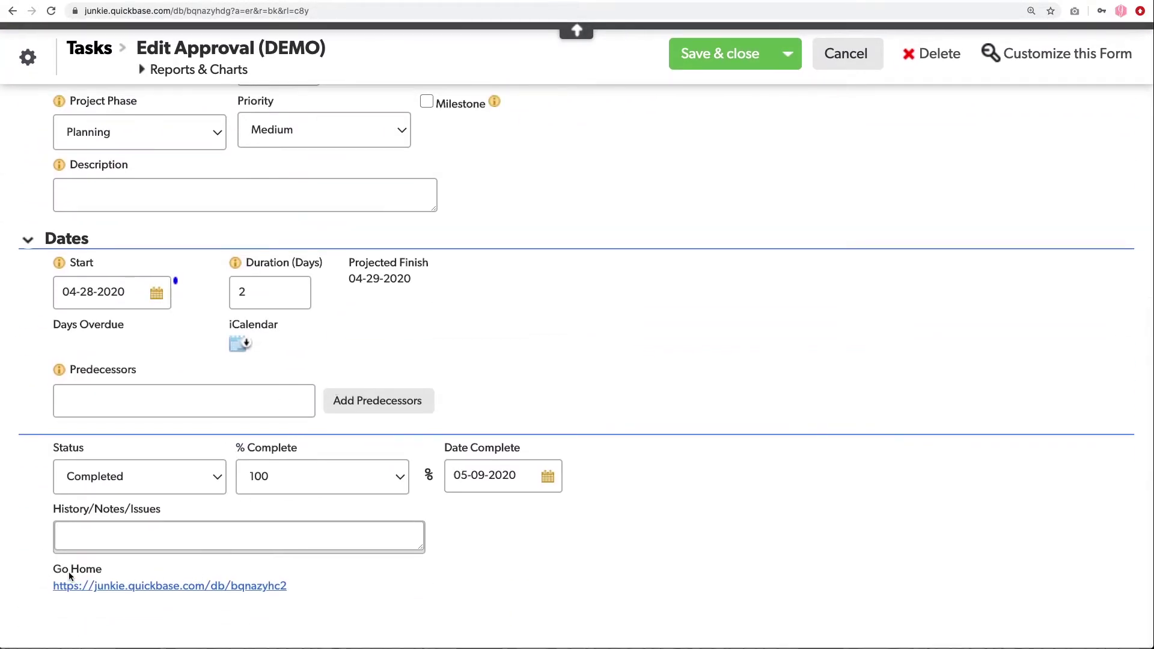
right_click(68, 572)
left_click(95, 563)
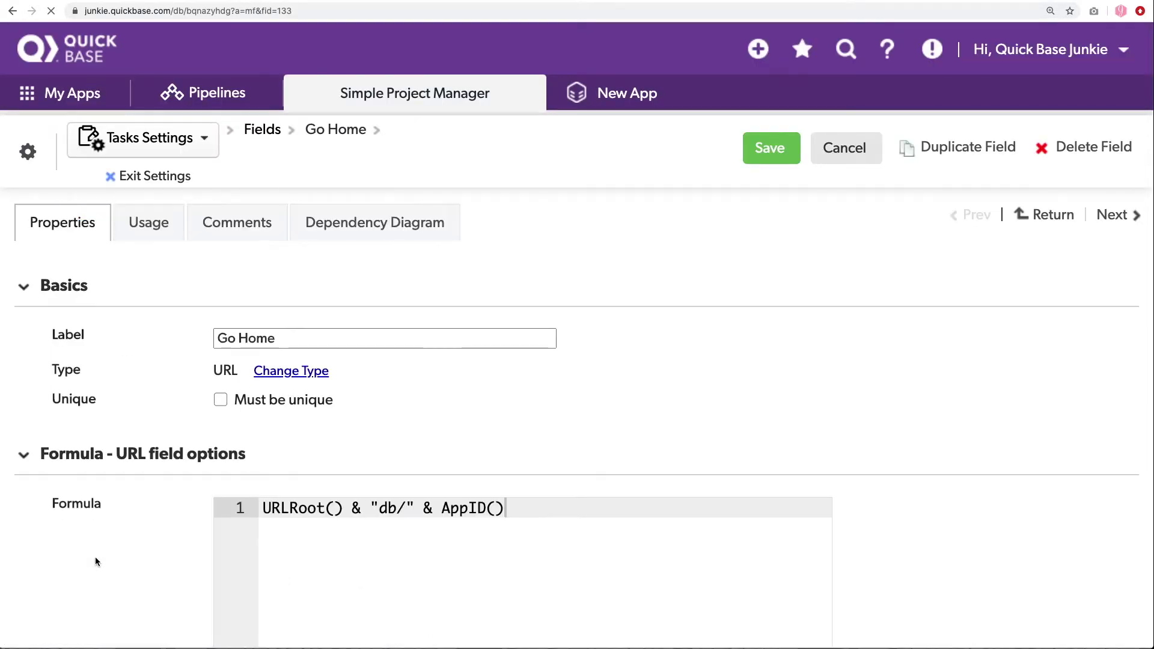
- Make Go Home a purple button labelled 'Save & Go Home', then select '(DEMO)' in the task name
scroll(576, 525, "down", 5)
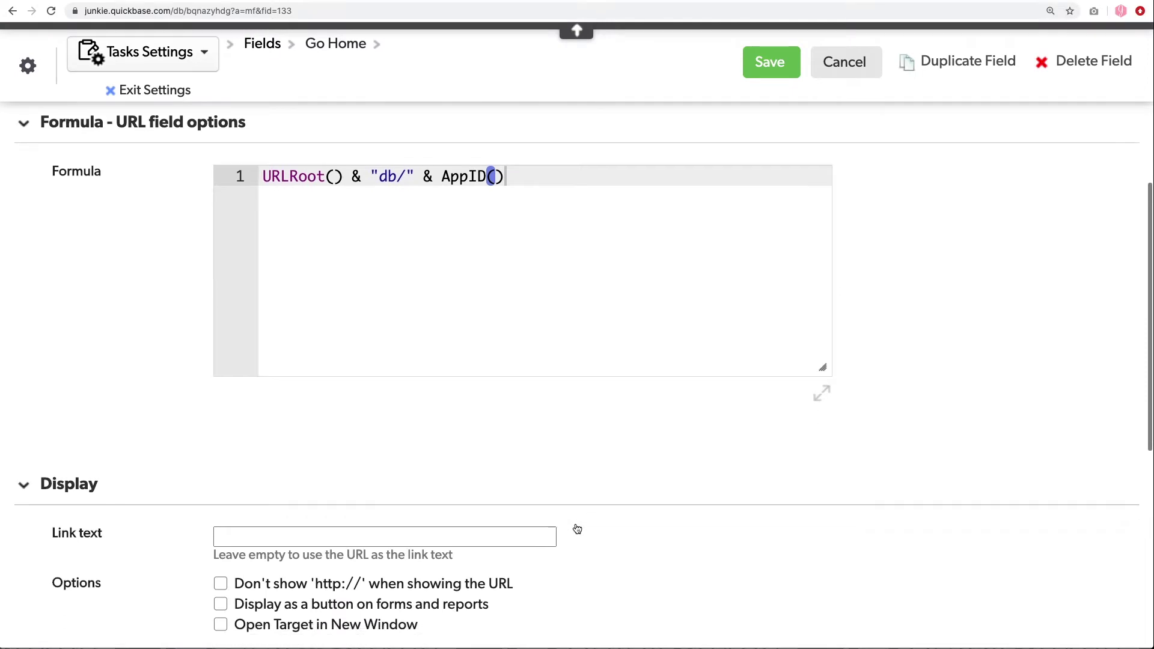
scroll(576, 529, "down", 5)
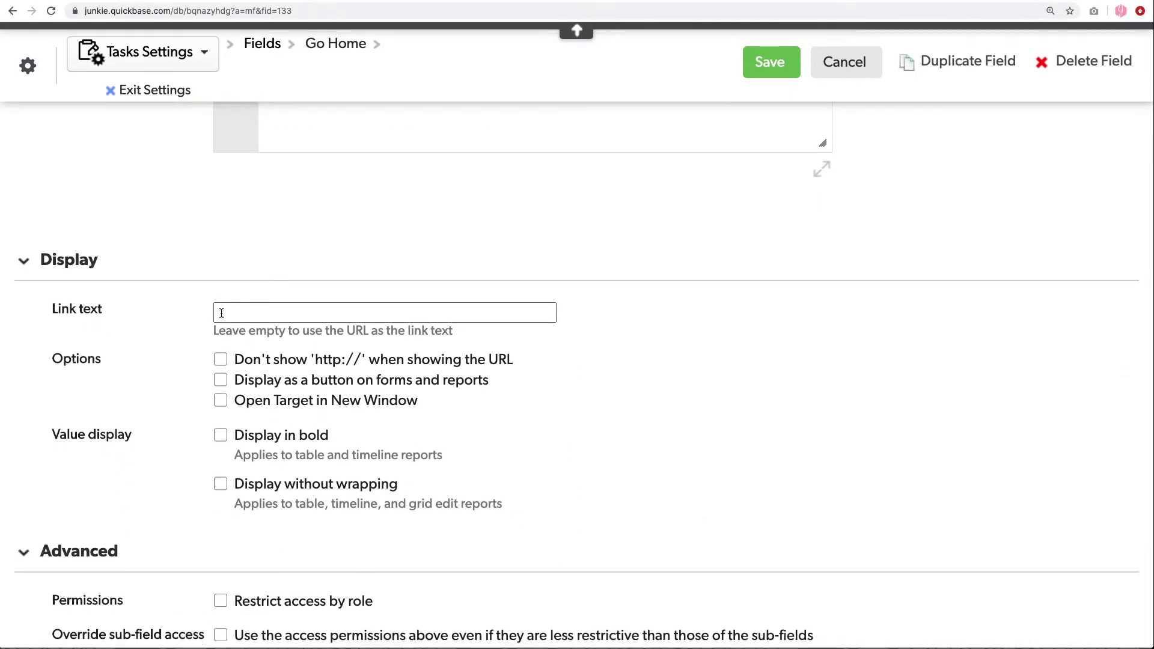
left_click(221, 313)
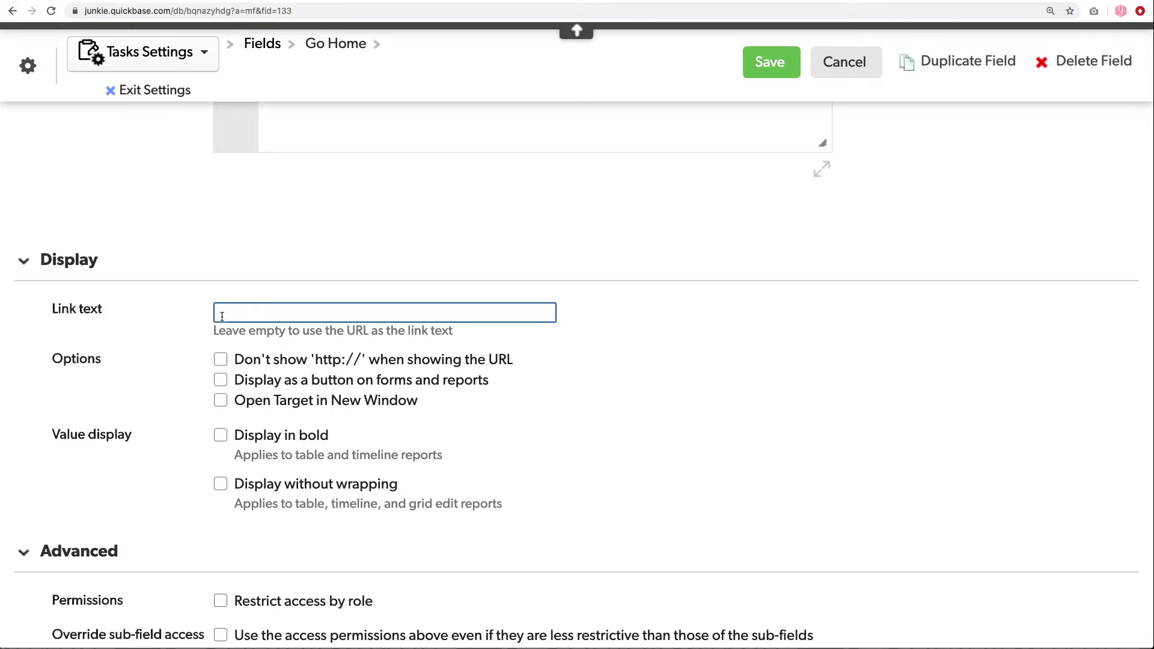
type("Save & Go Home")
left_click(219, 380)
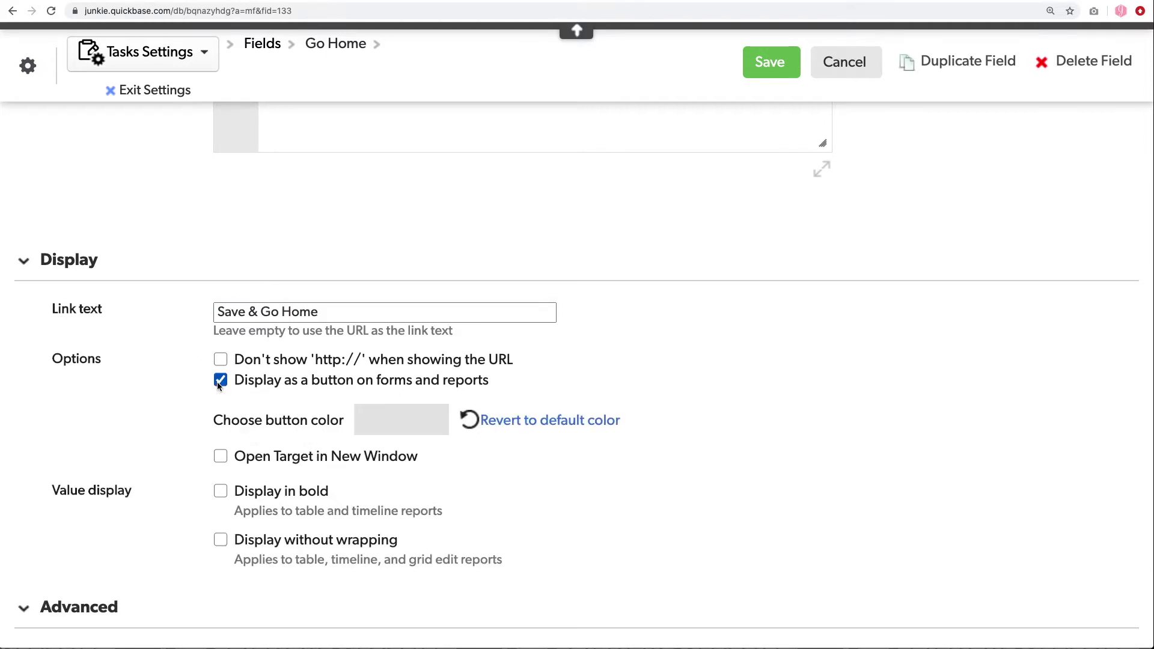
left_click(381, 424)
left_click_drag(490, 458, 496, 501)
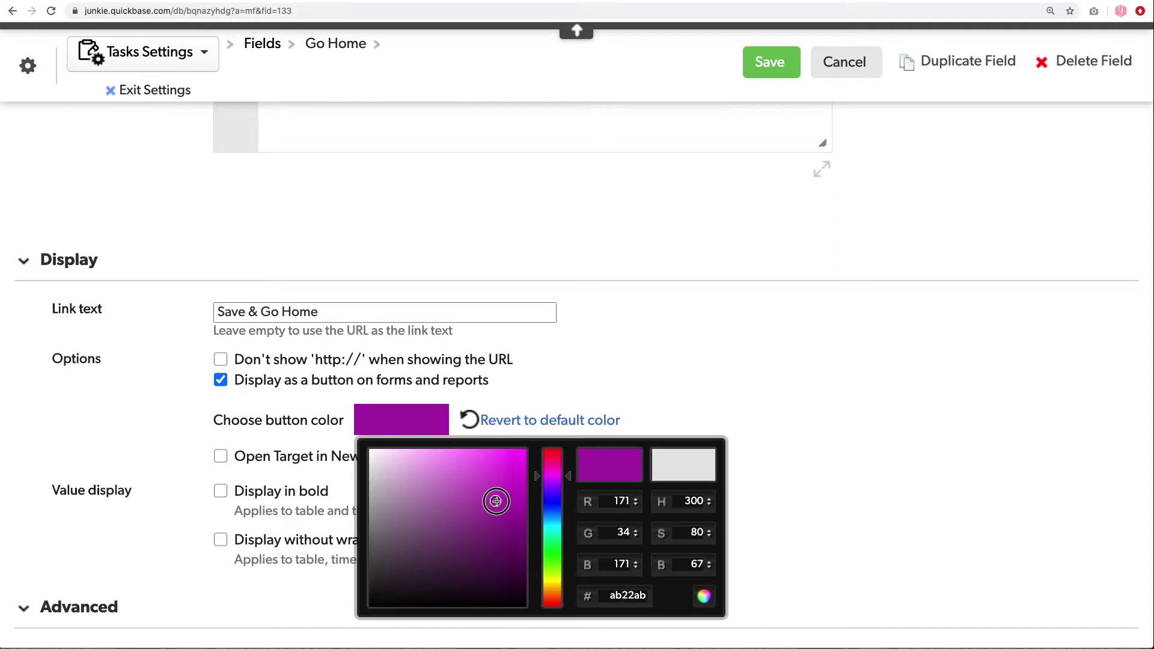
left_click(666, 369)
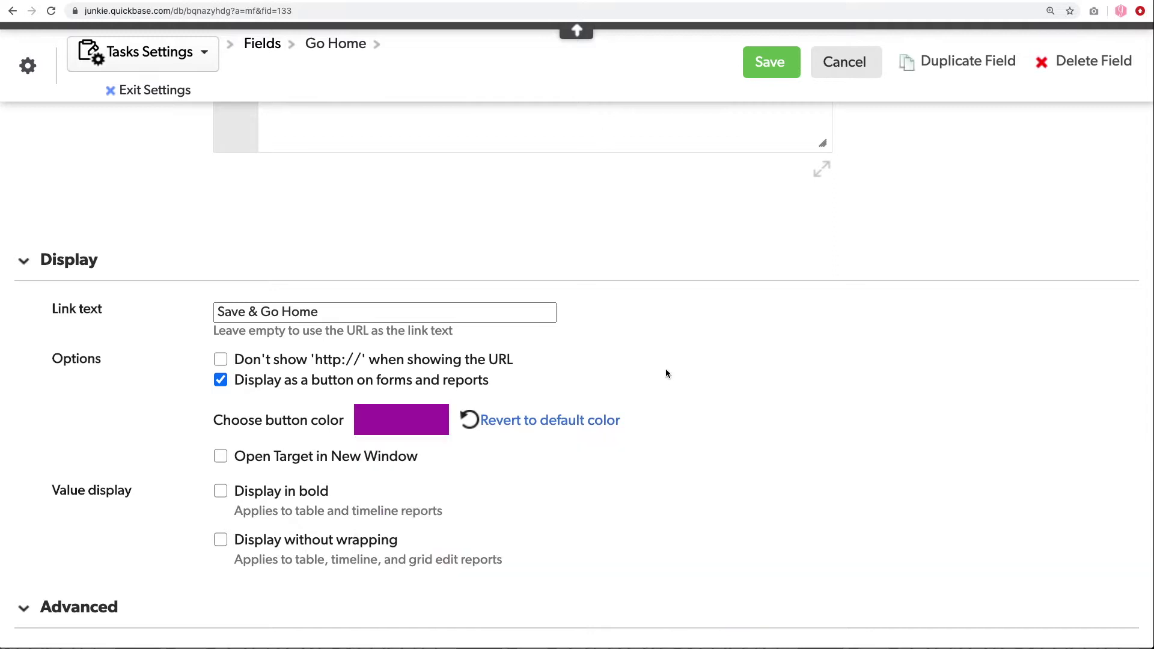
left_click(773, 63)
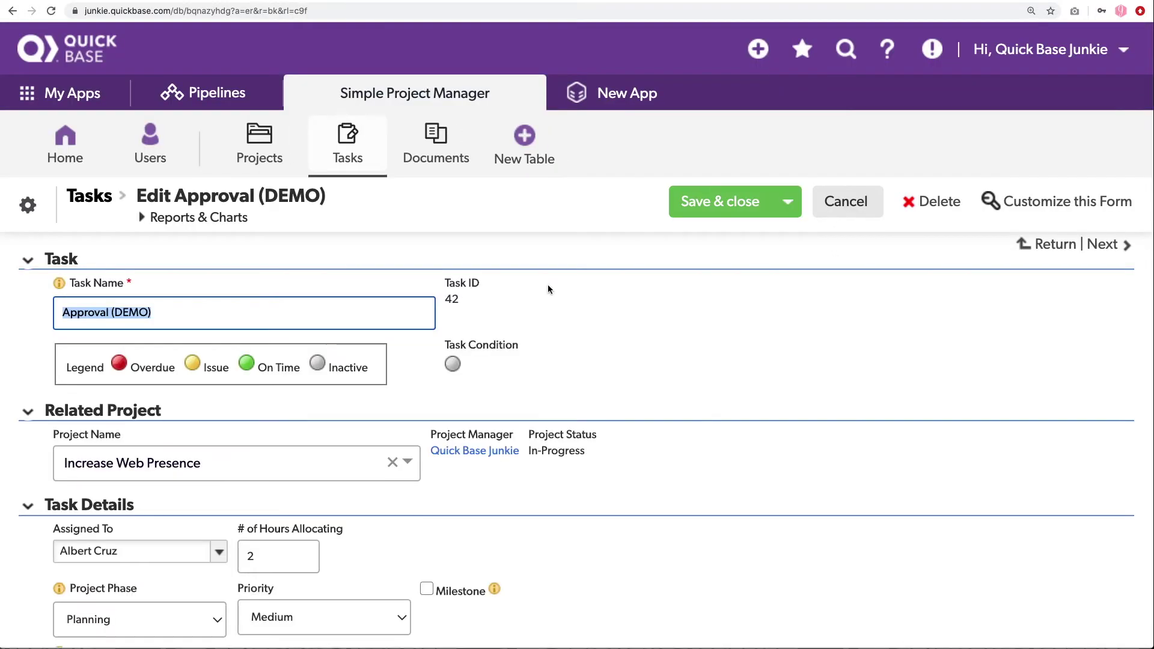
left_click(188, 312)
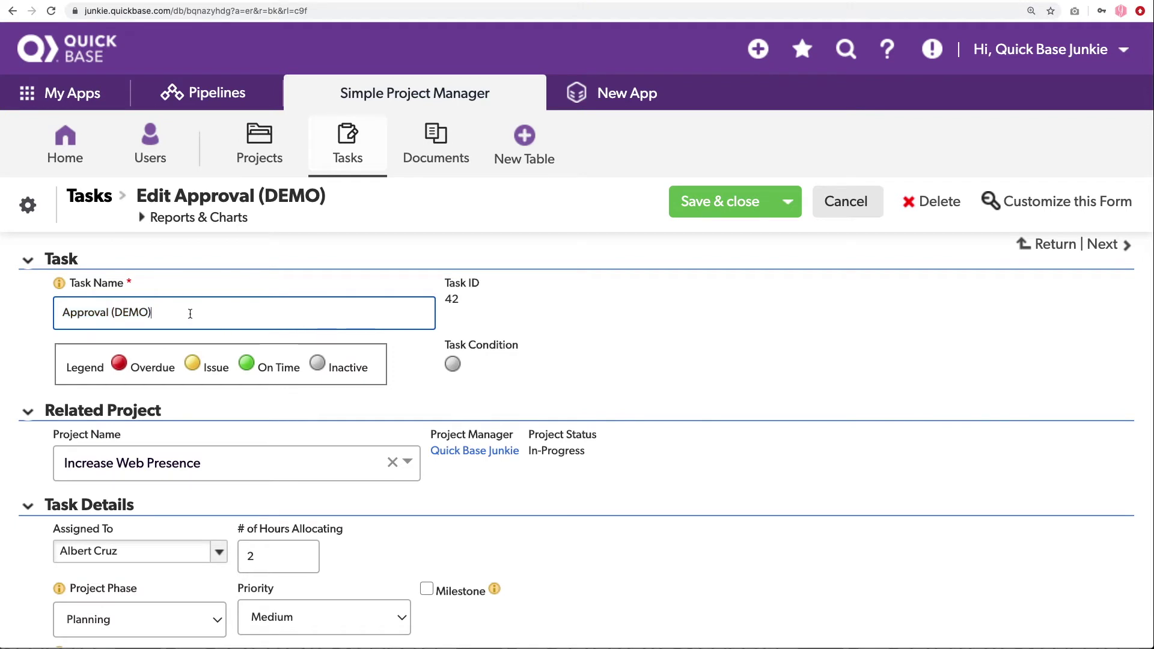
left_click_drag(188, 312, 108, 308)
- Change the task name to 'Get Approval', try Save & Go Home, and cancel the prompt
key("BackSpace")
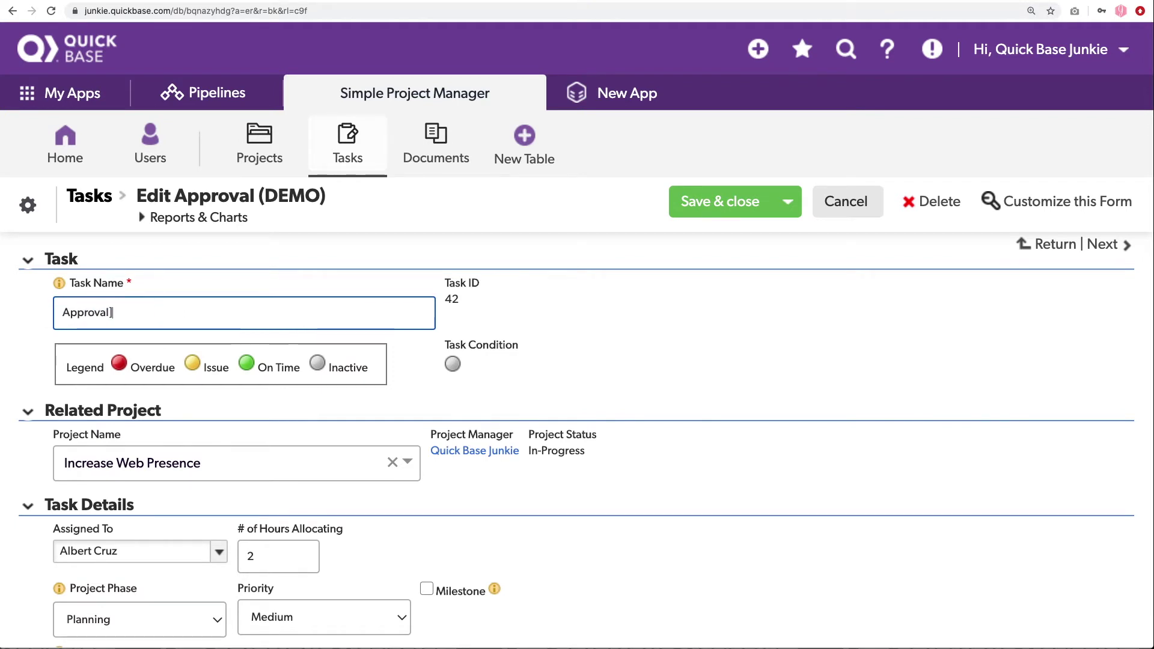
left_click(63, 312)
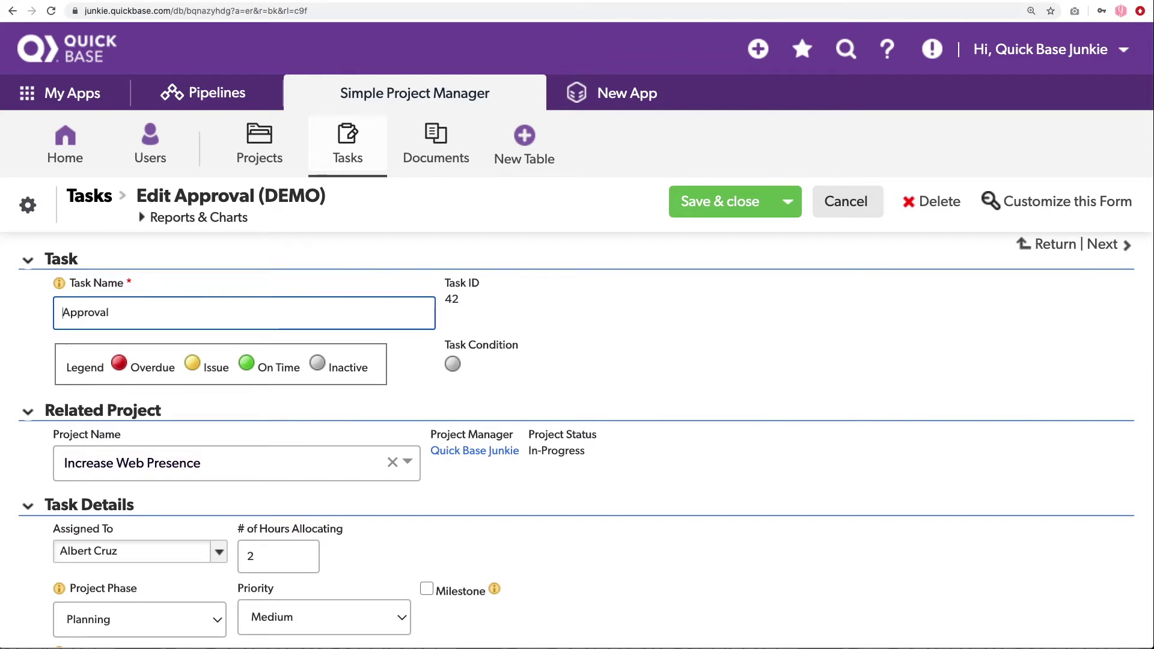
type("Get")
left_click(226, 396)
scroll(226, 396, "down", 10)
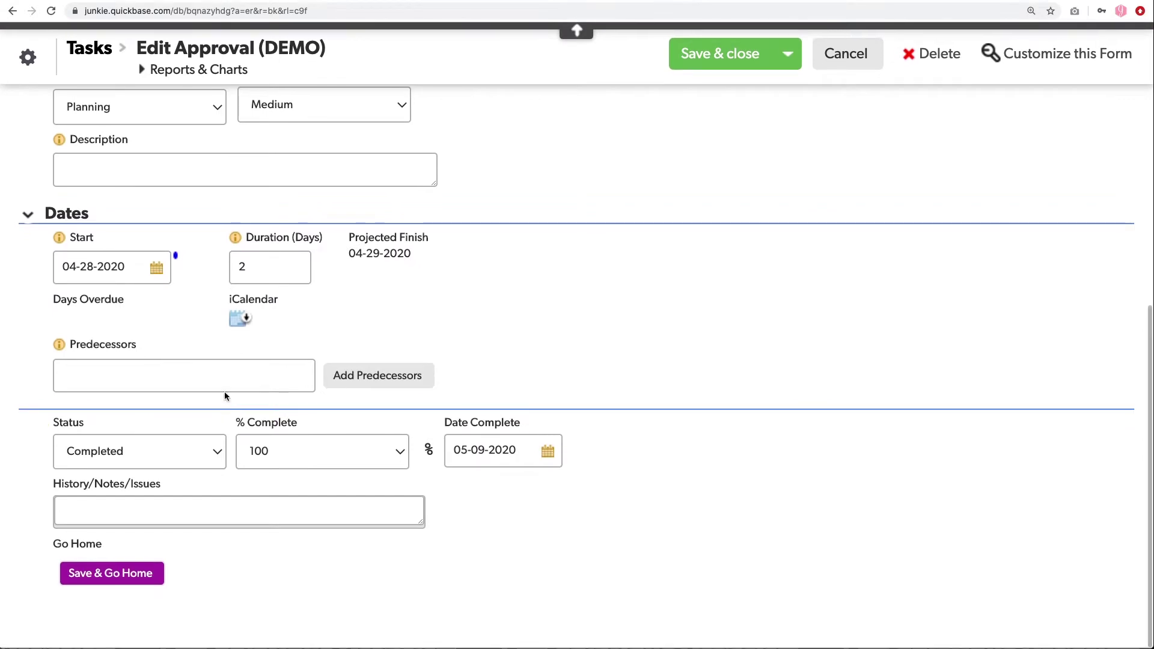
left_click(114, 575)
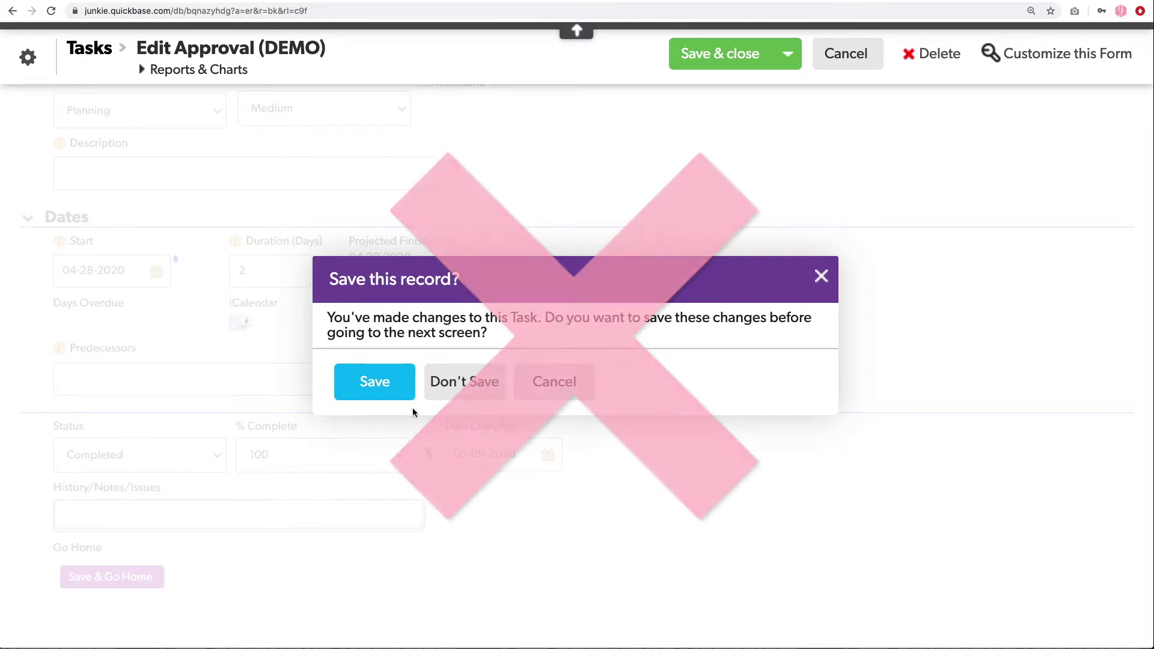
left_click(569, 384)
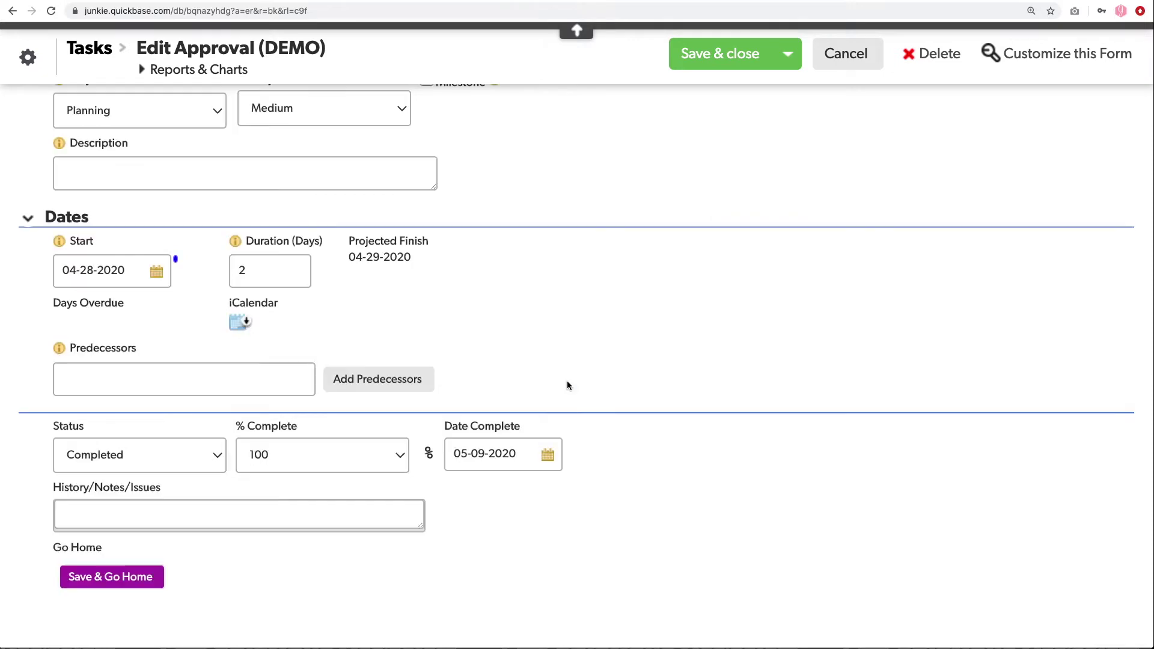
scroll(391, 283, "up", 10)
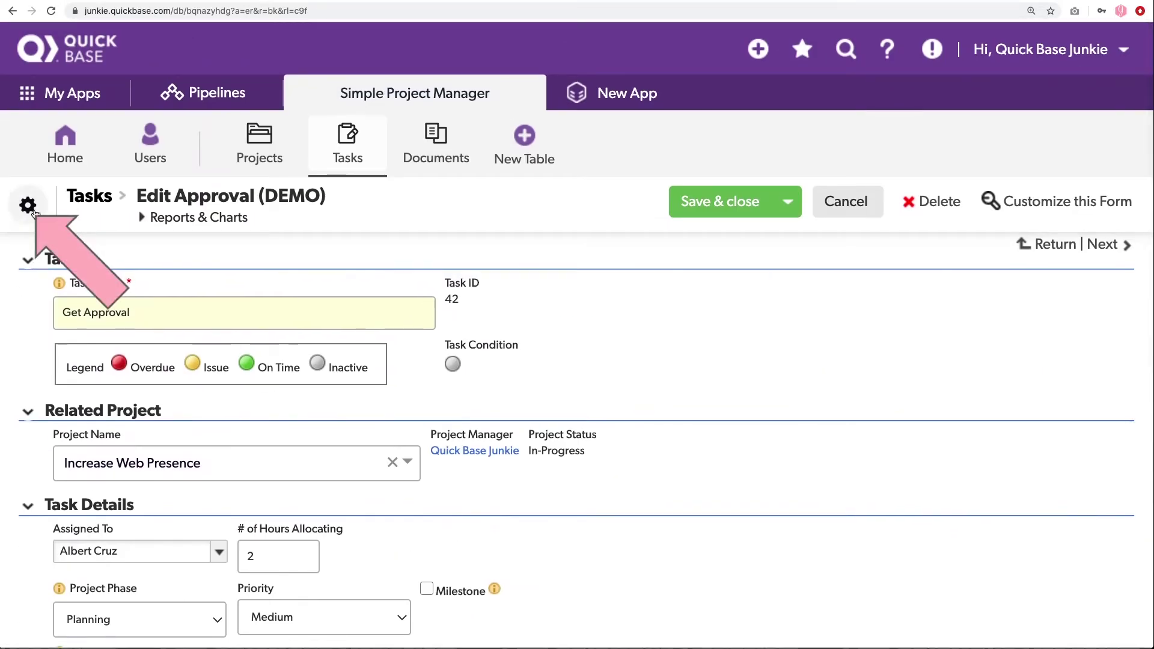
- Enable 'Save parent record automatically' in the Tasks table's advanced settings
left_click(34, 210)
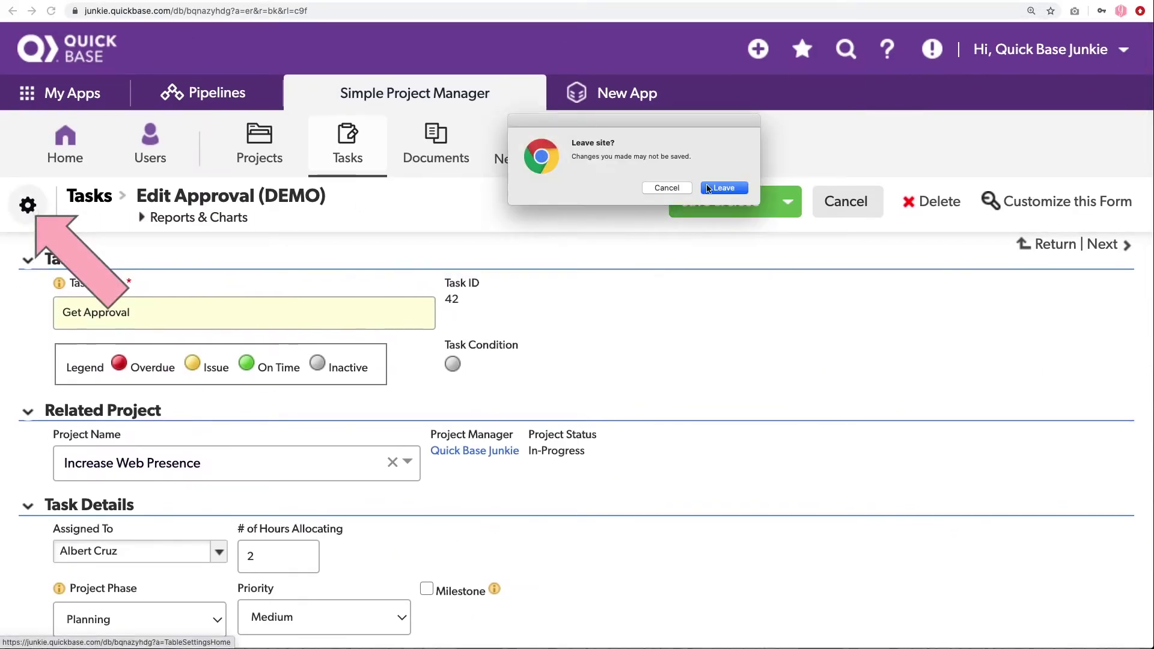
left_click(724, 188)
scroll(315, 293, "down", 7)
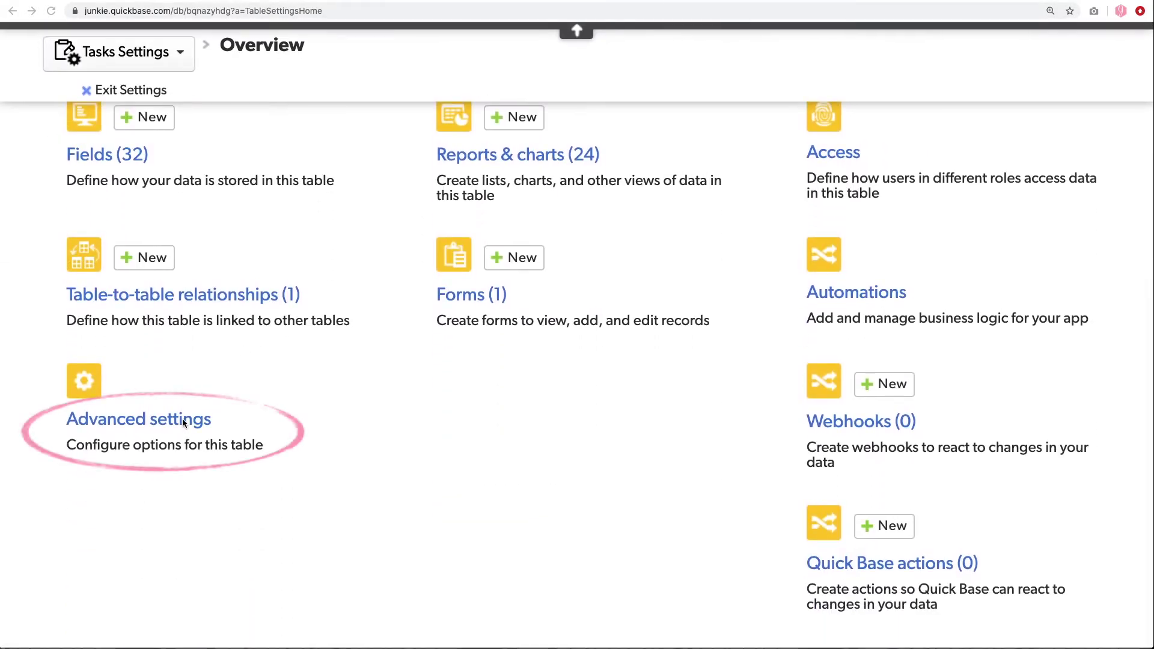
left_click(182, 419)
scroll(445, 355, "down", 7)
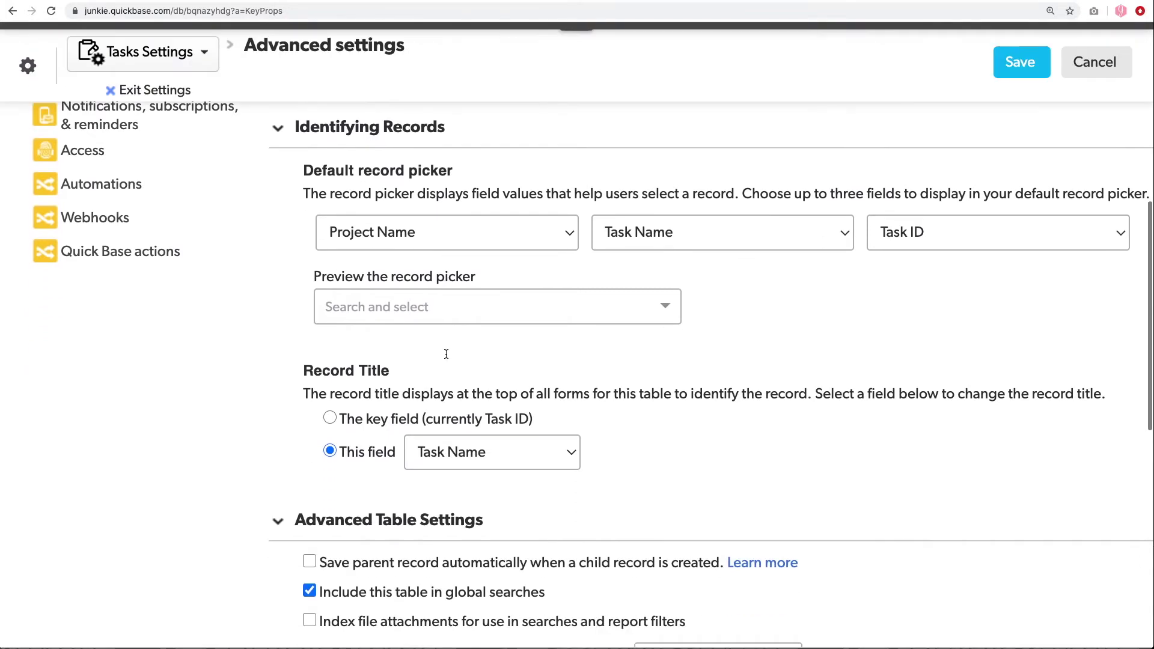
scroll(446, 355, "down", 2)
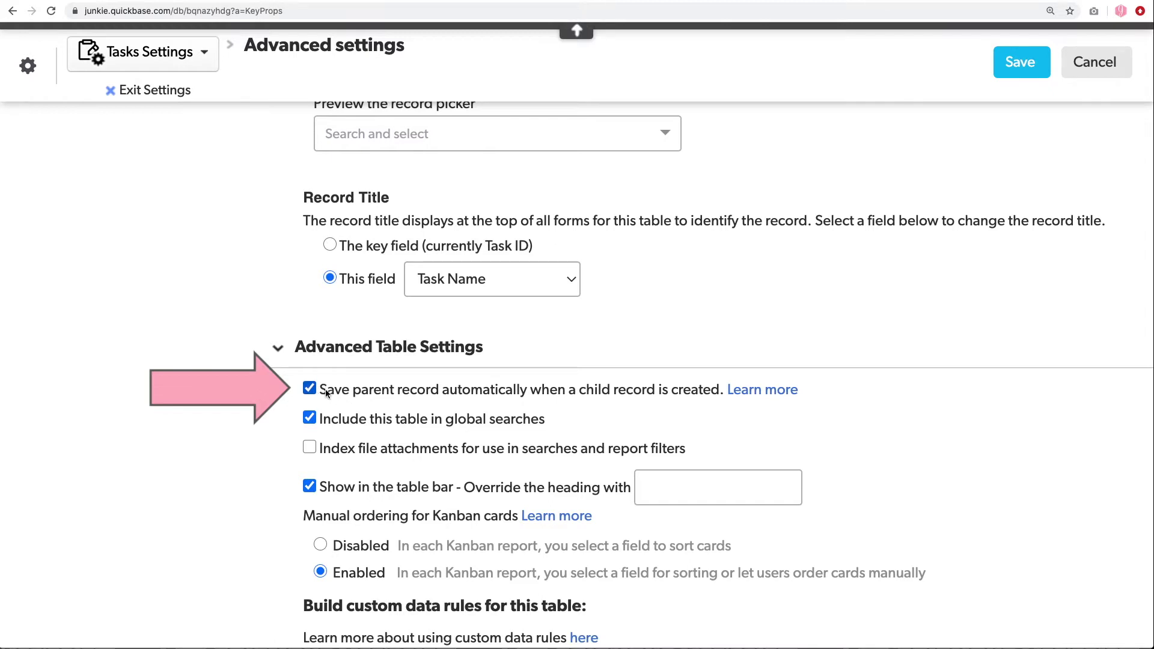
left_click(1030, 63)
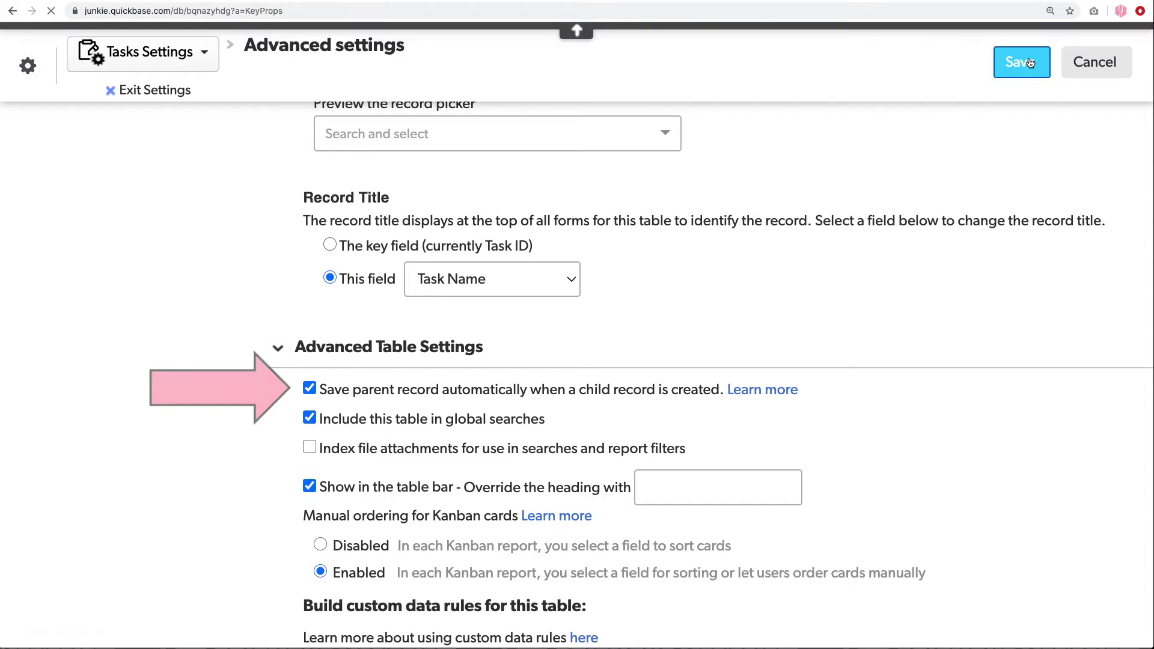
left_click(152, 180)
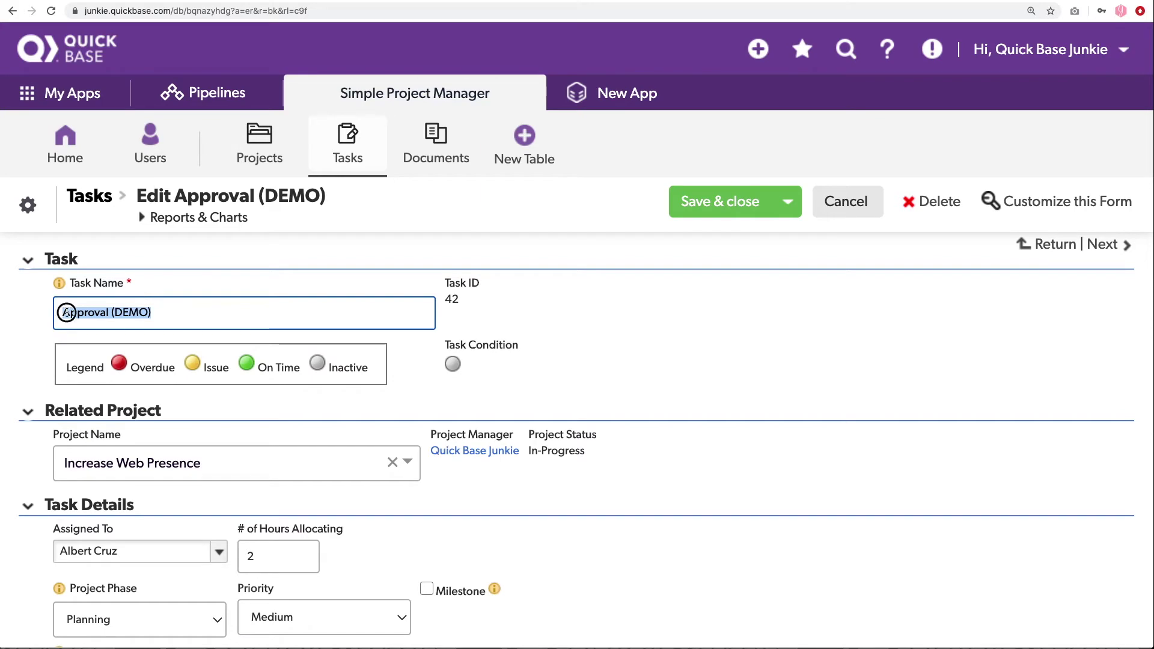
- Rename the task to 'Get Approval', save it, and find it in the Tasks list
left_click(62, 313)
type("Get")
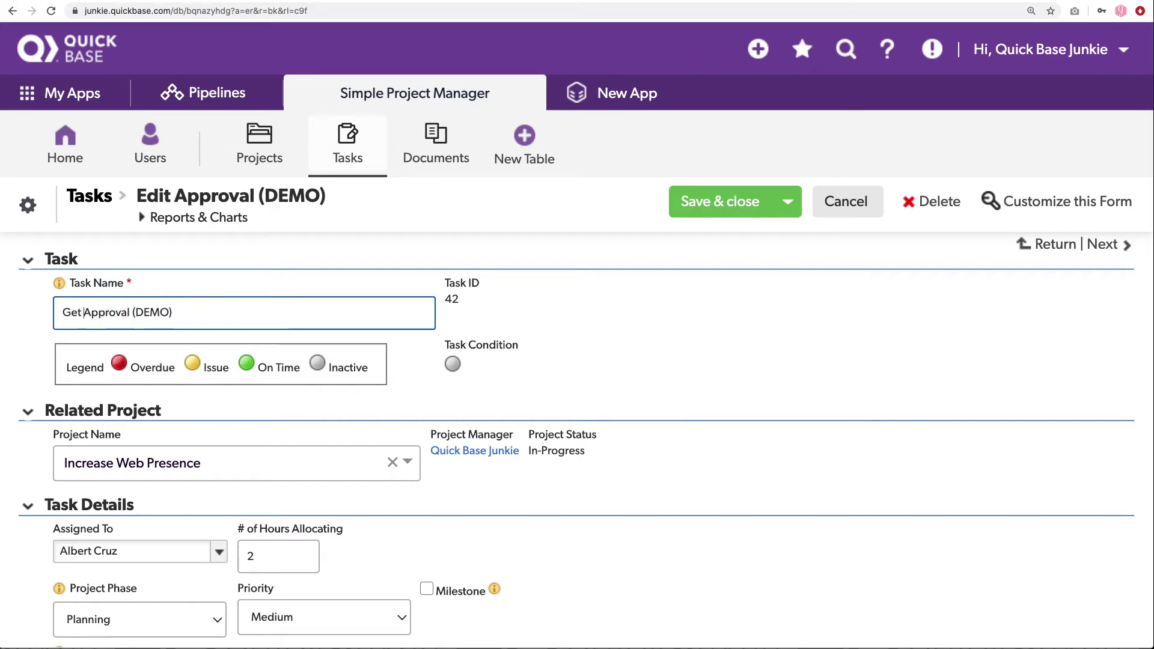
left_click_drag(129, 313, 187, 309)
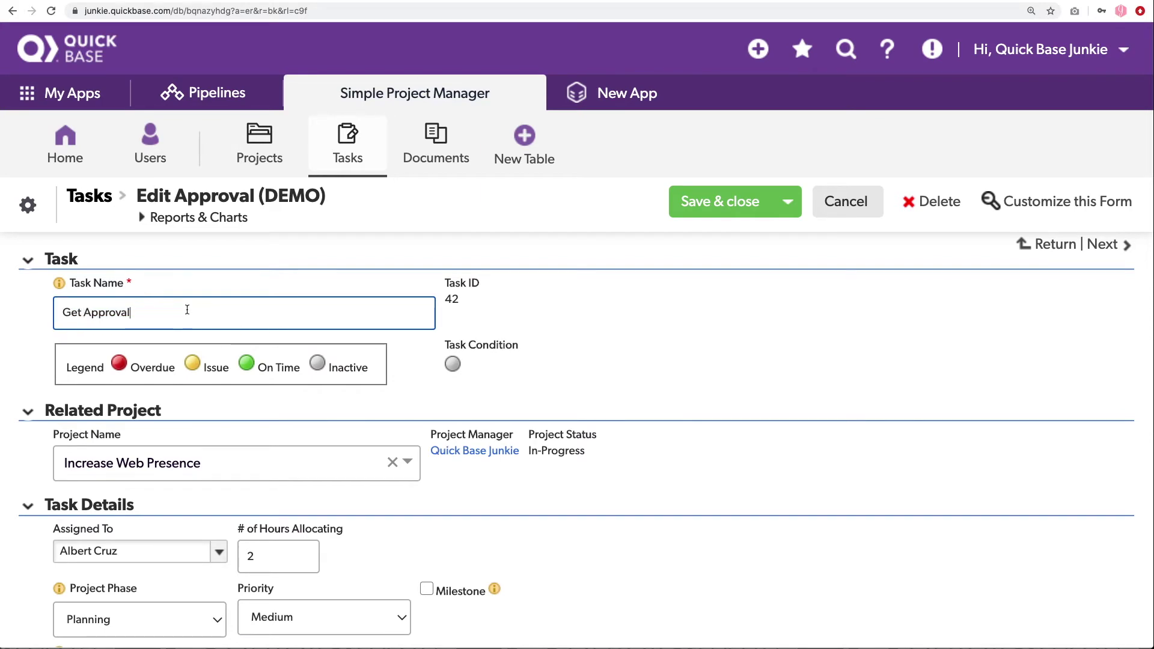
scroll(193, 307, "down", 10)
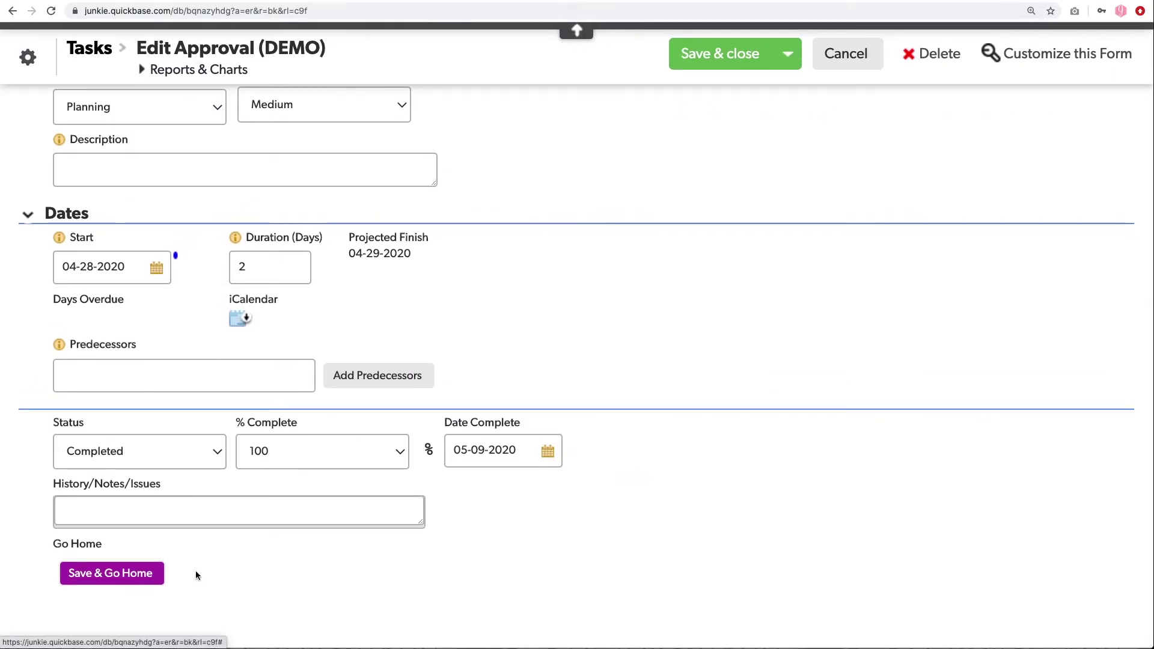
left_click(104, 578)
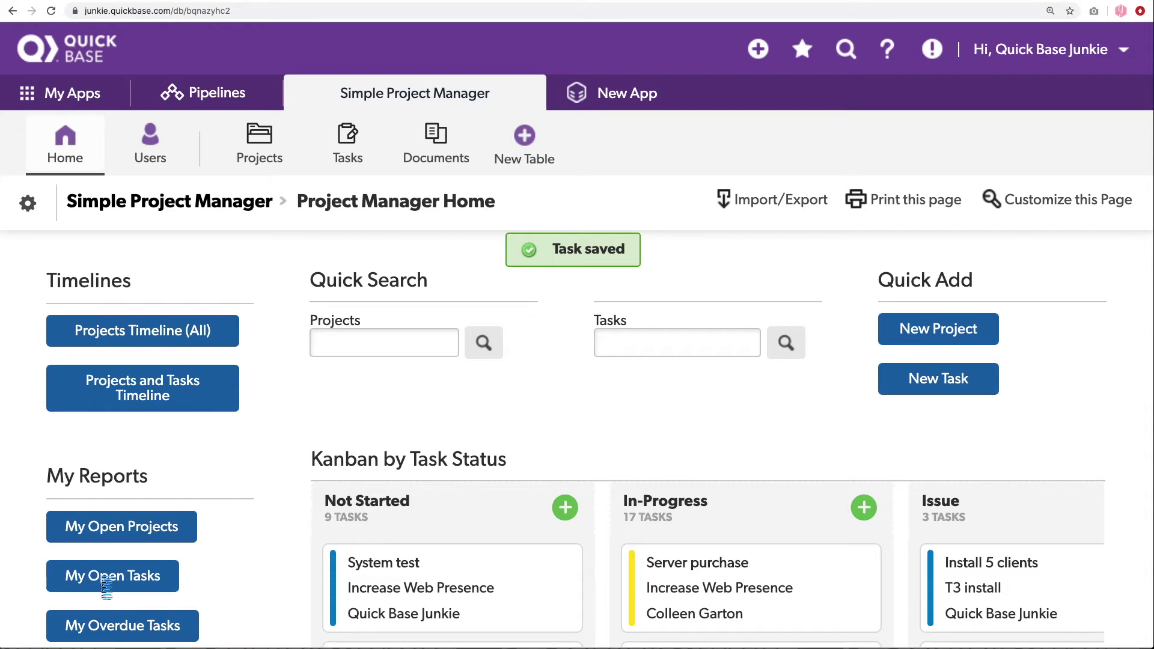
left_click(360, 156)
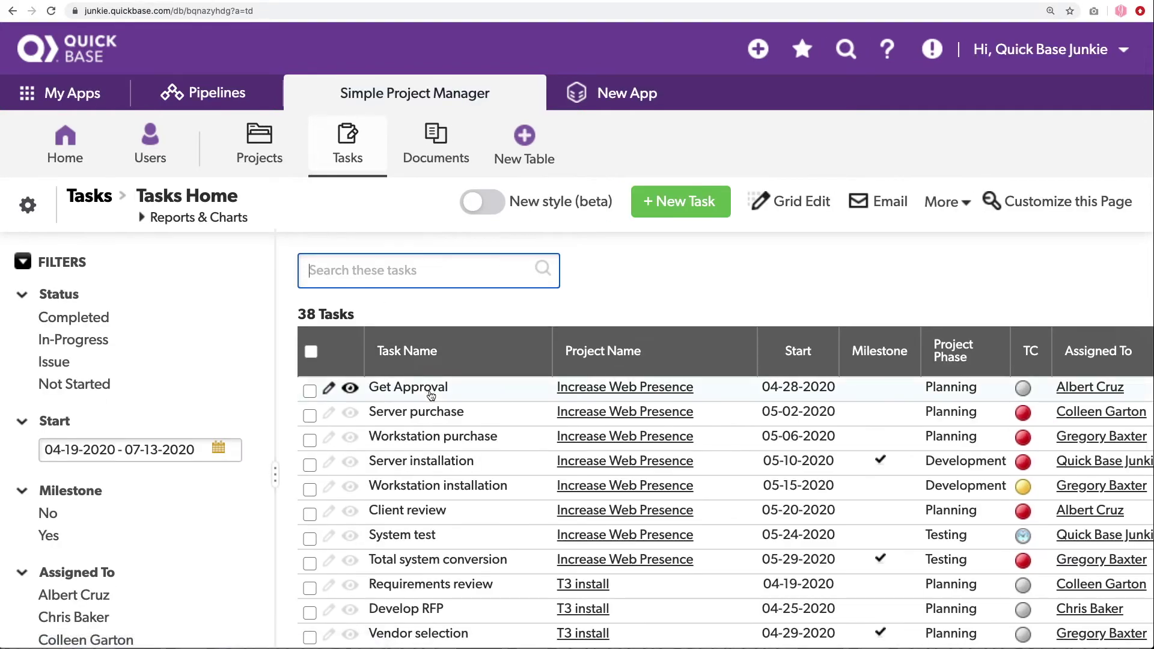
left_click_drag(451, 392, 355, 390)
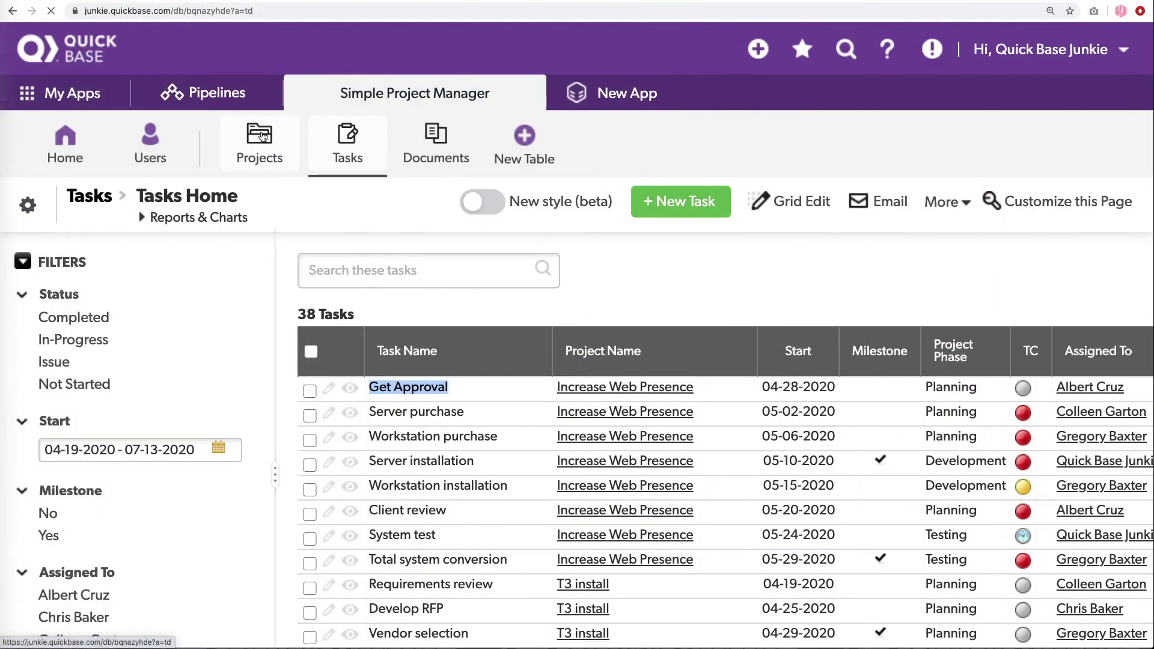
- Switch to the Projects tab showing the app's 5 projects
left_click(262, 136)
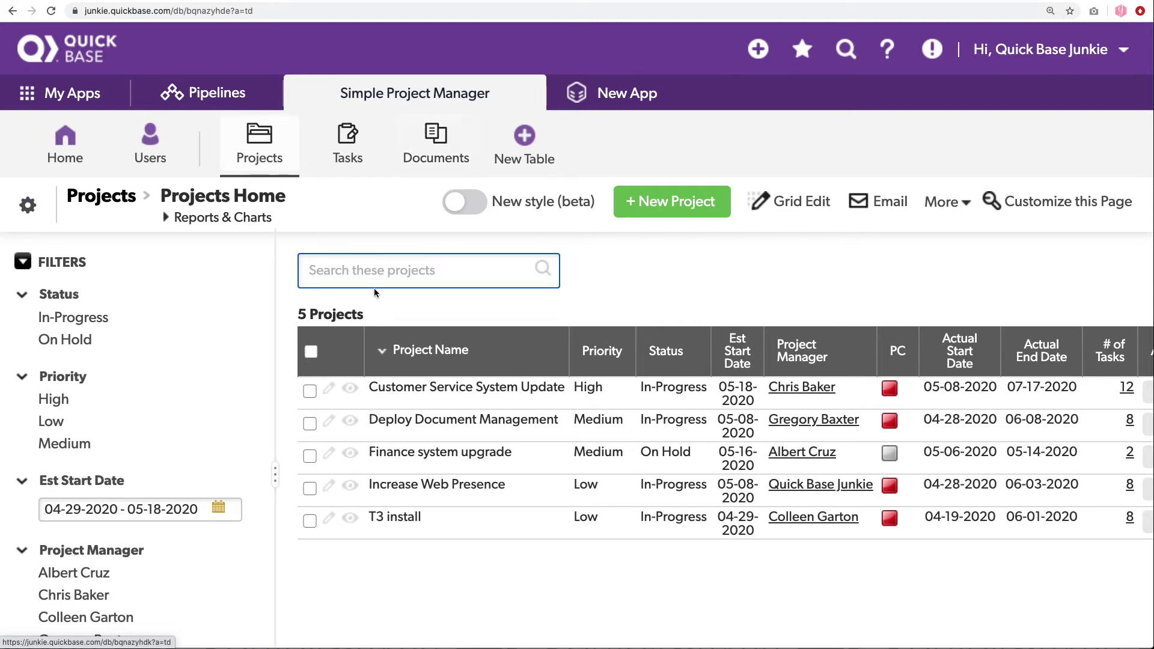
- In the Customer Service System Update project form, add a field after the Legend element
left_click(352, 391)
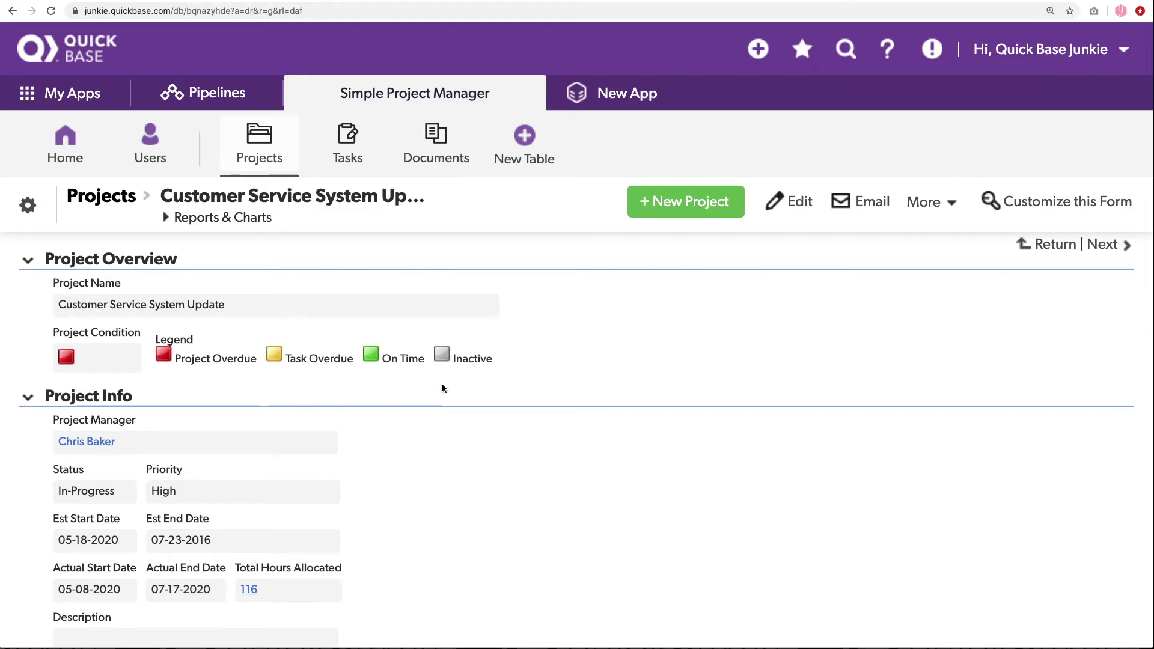
right_click(209, 339)
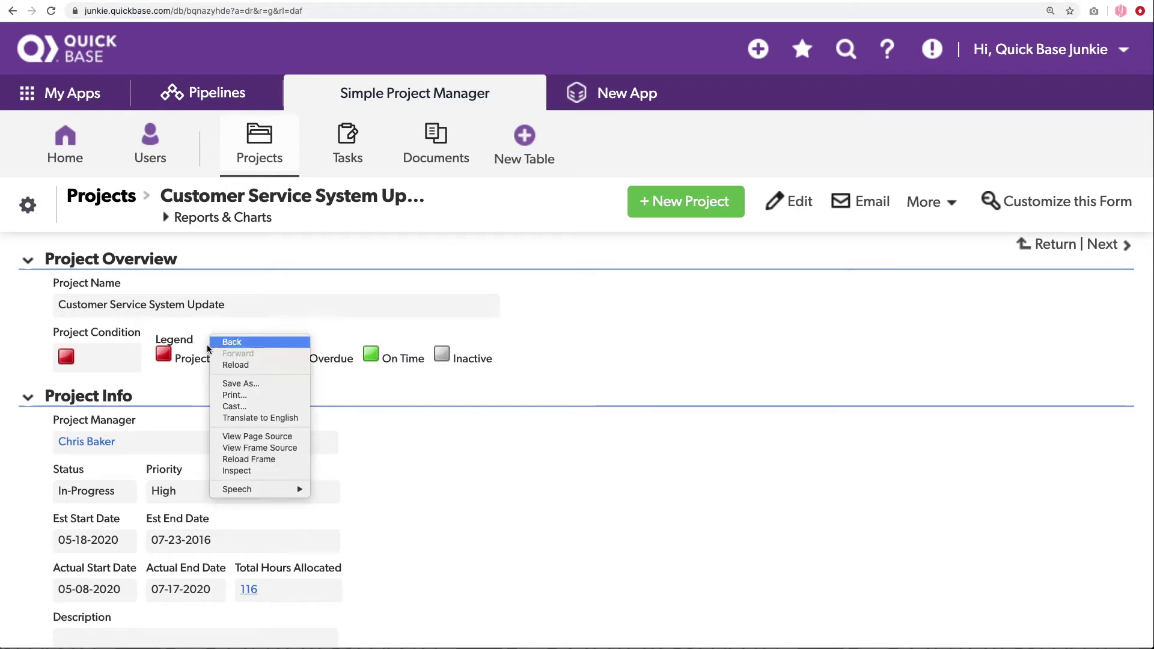
right_click(179, 341)
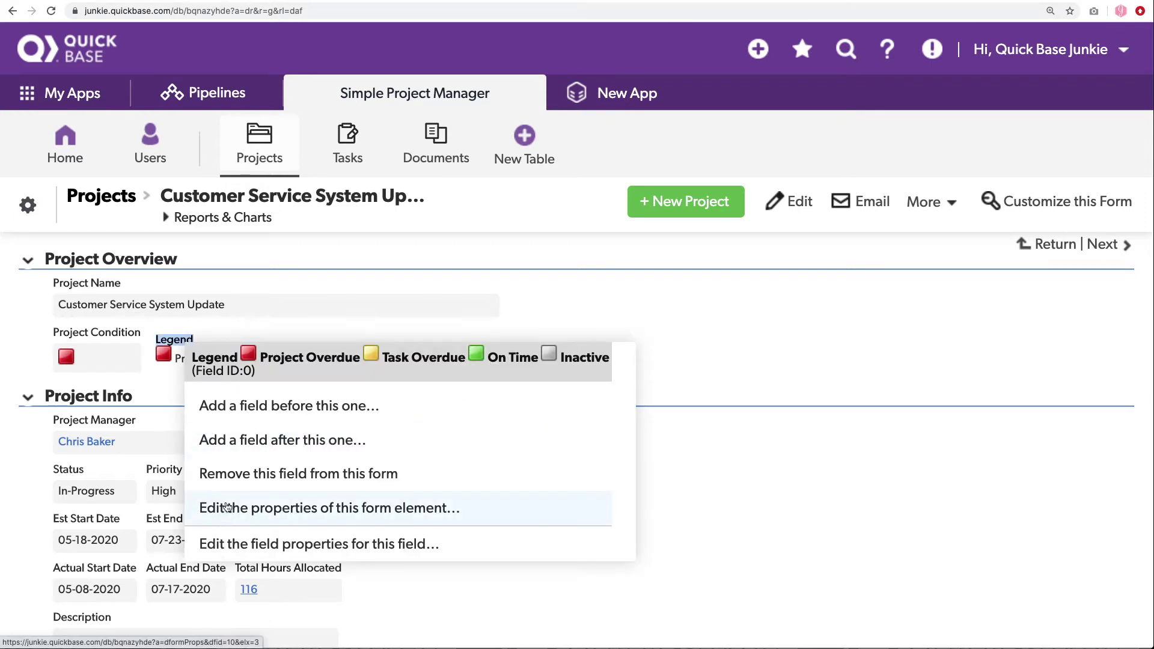
left_click(227, 449)
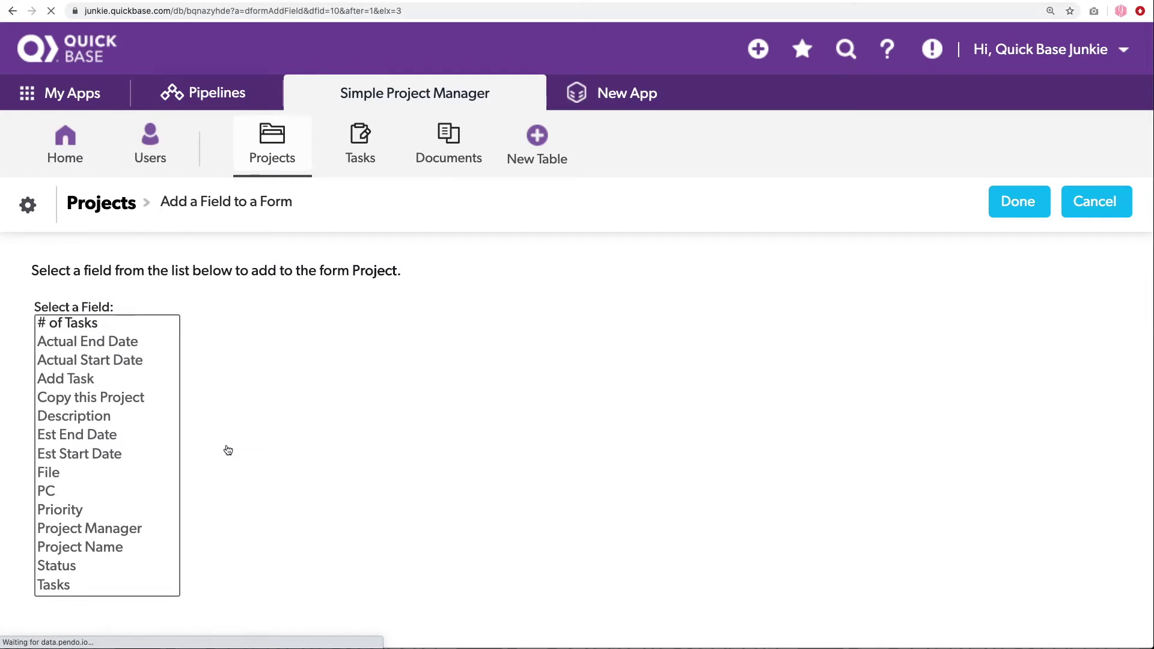
- Create a Formula - URL field named 'Project Templates', excluded from default columns
scroll(170, 434, "down", 3)
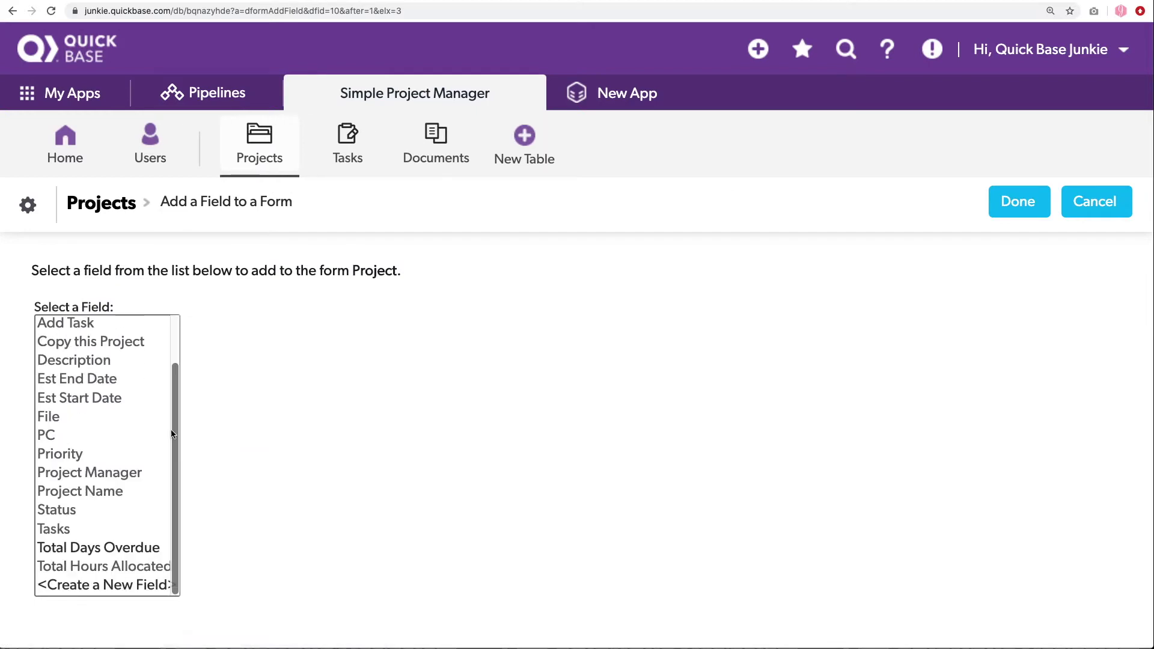
left_click(98, 585)
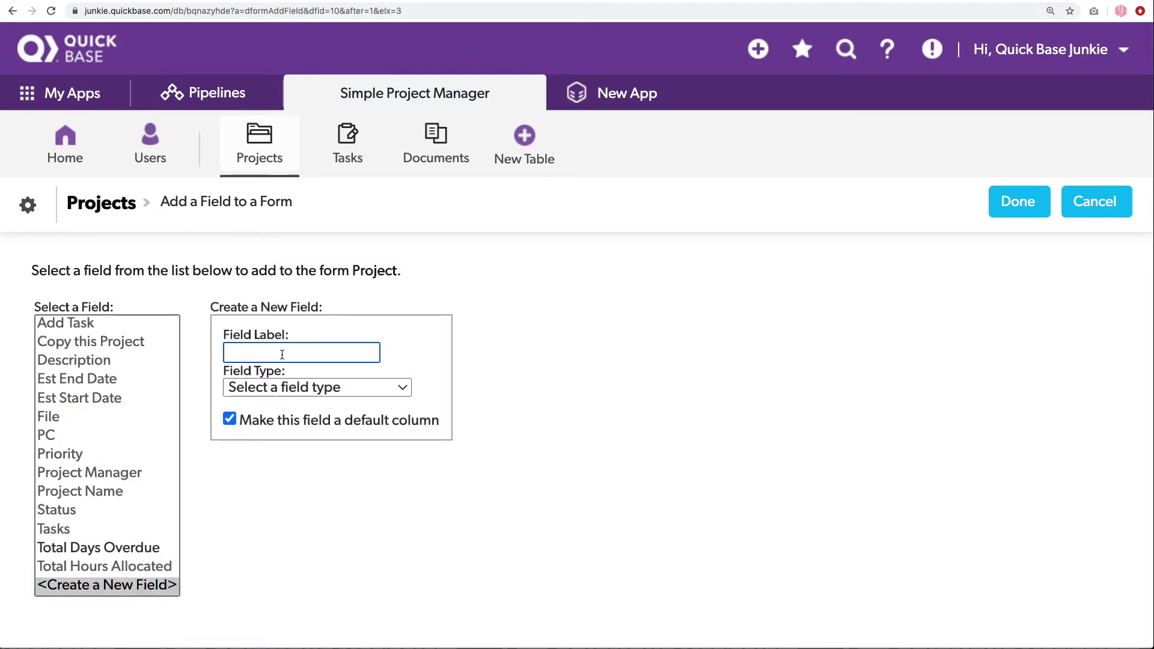
type("Project Templates")
left_click(365, 384)
scroll(341, 468, "down", 10)
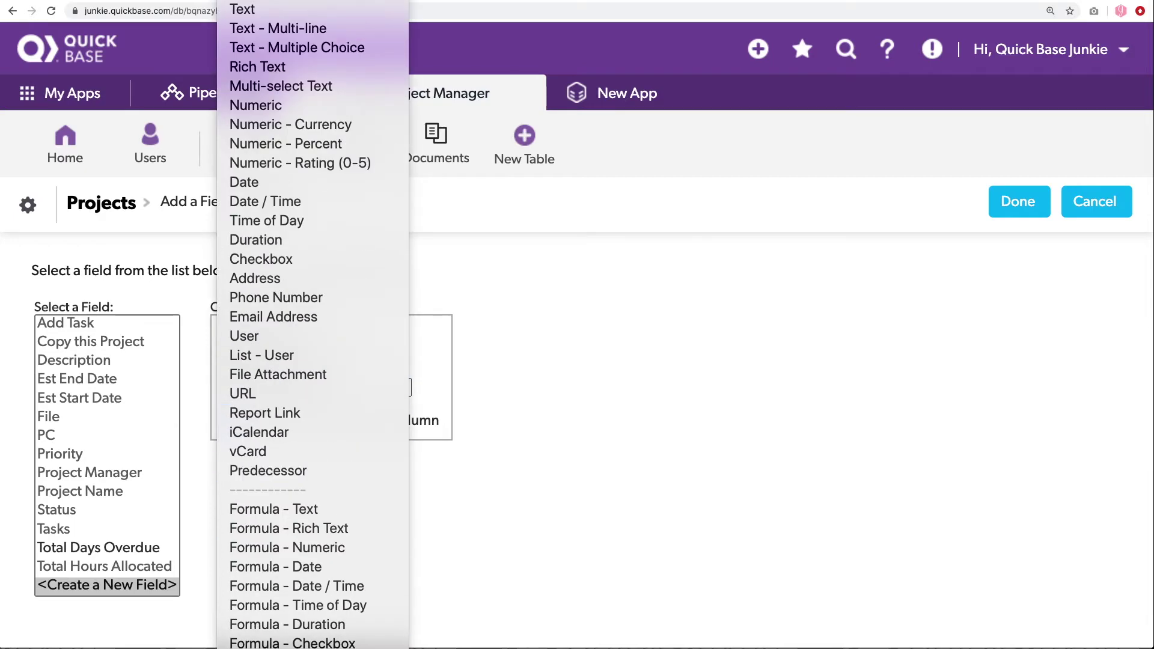
left_click(326, 540)
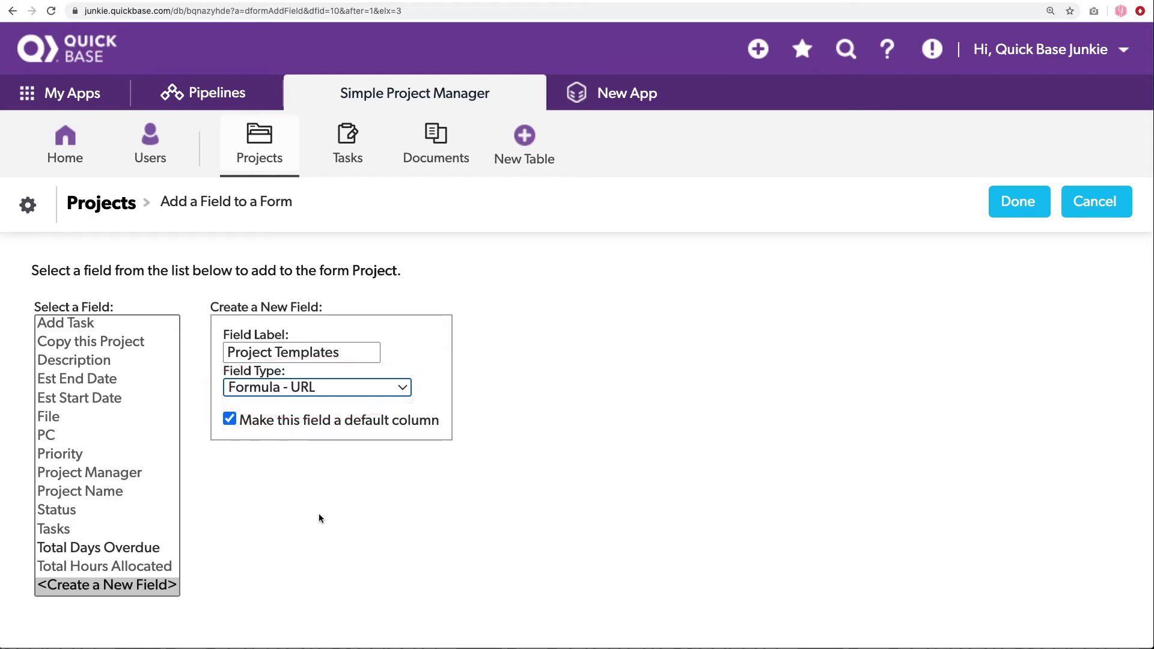
left_click(225, 421)
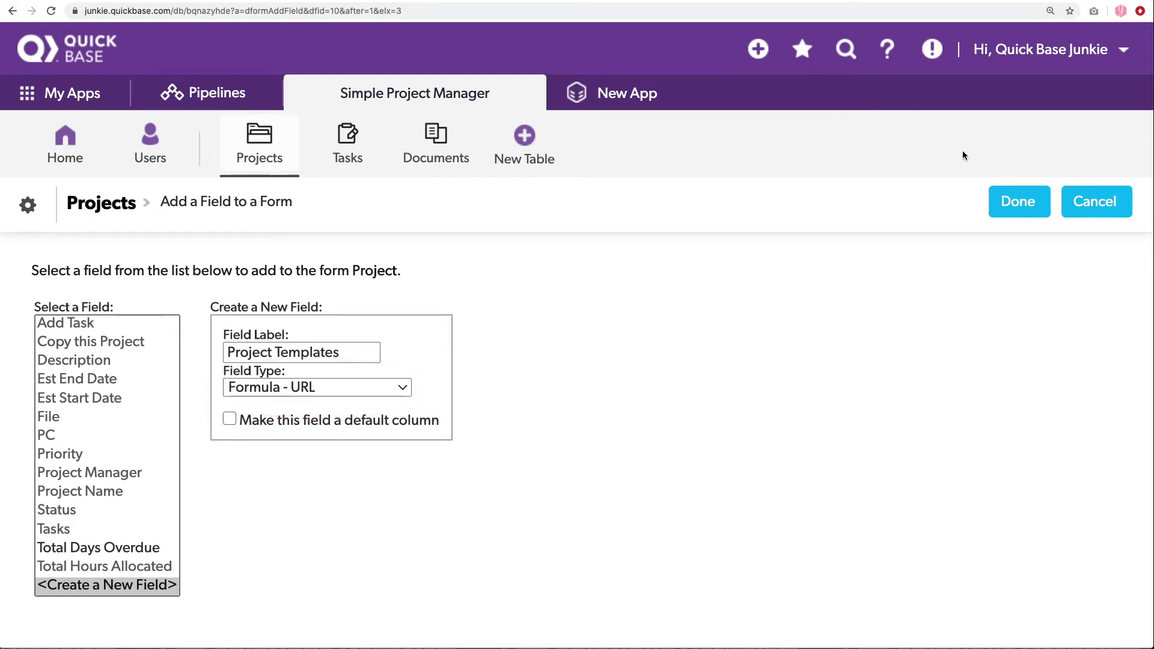
left_click(1016, 204)
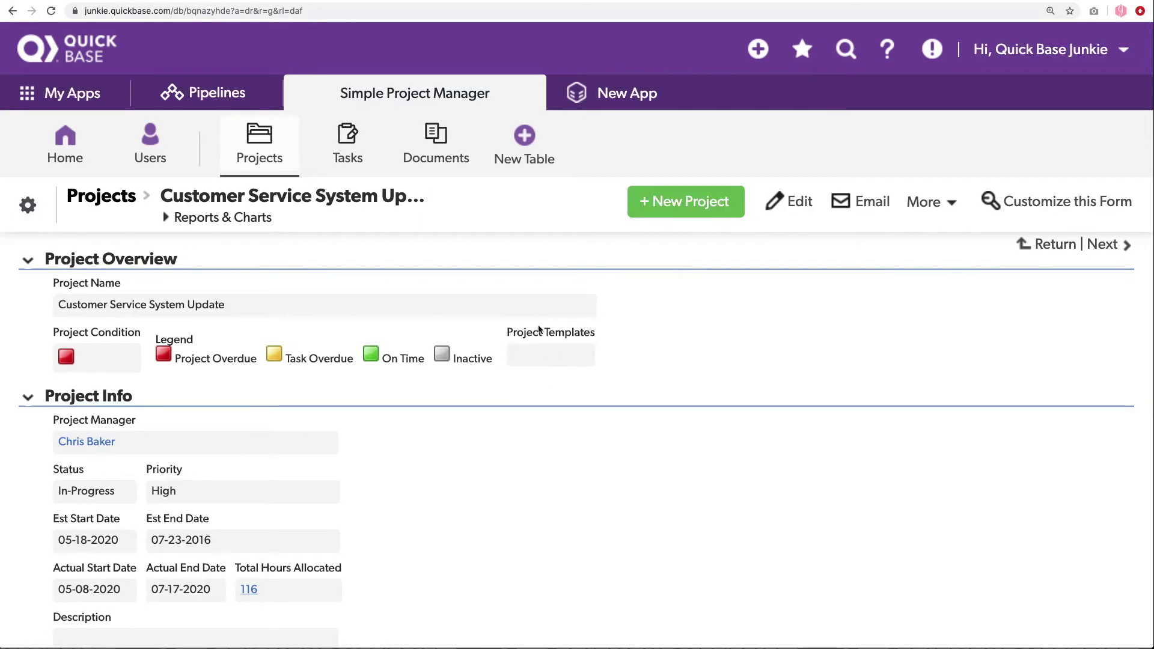
- Edit the Project Templates field's properties and start its formula with URLRoot() & "db/" &
right_click(517, 333)
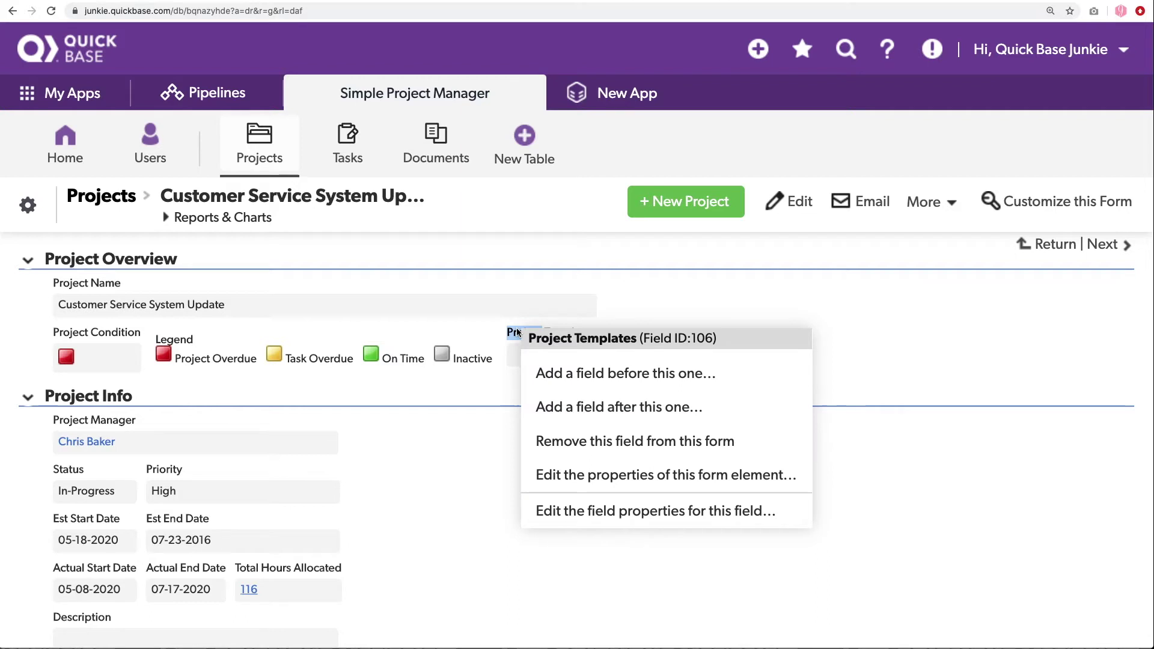
left_click(573, 512)
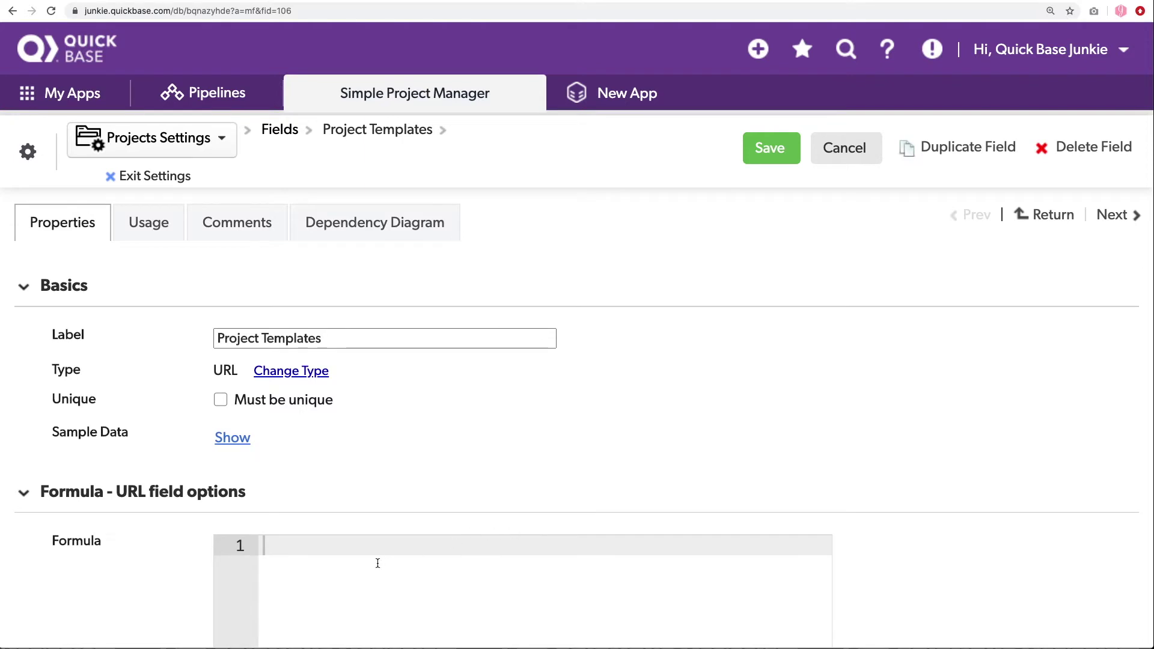
scroll(378, 563, "down", 3)
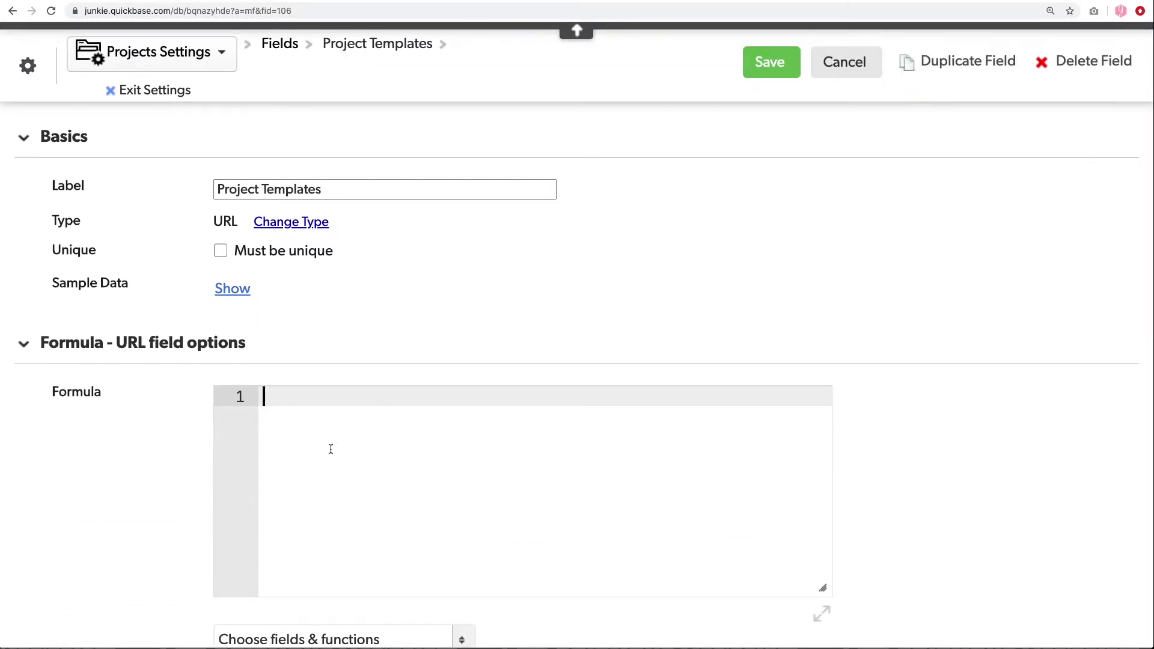
type("URLRoot")
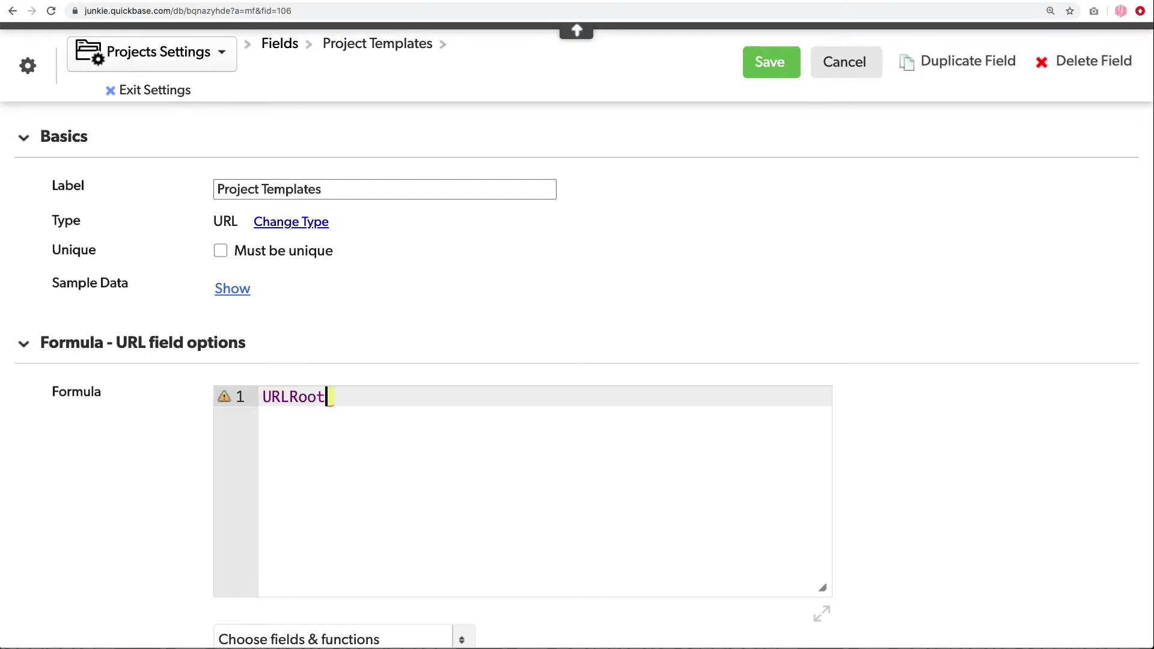
type("() & \"db/\" ")
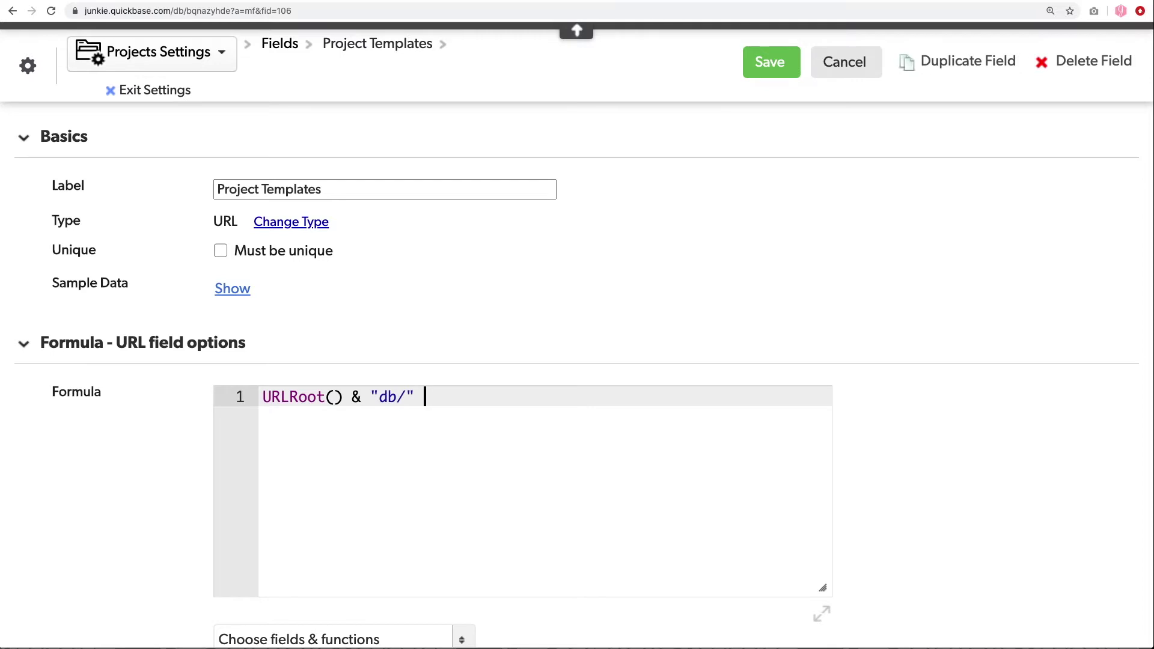
type("&")
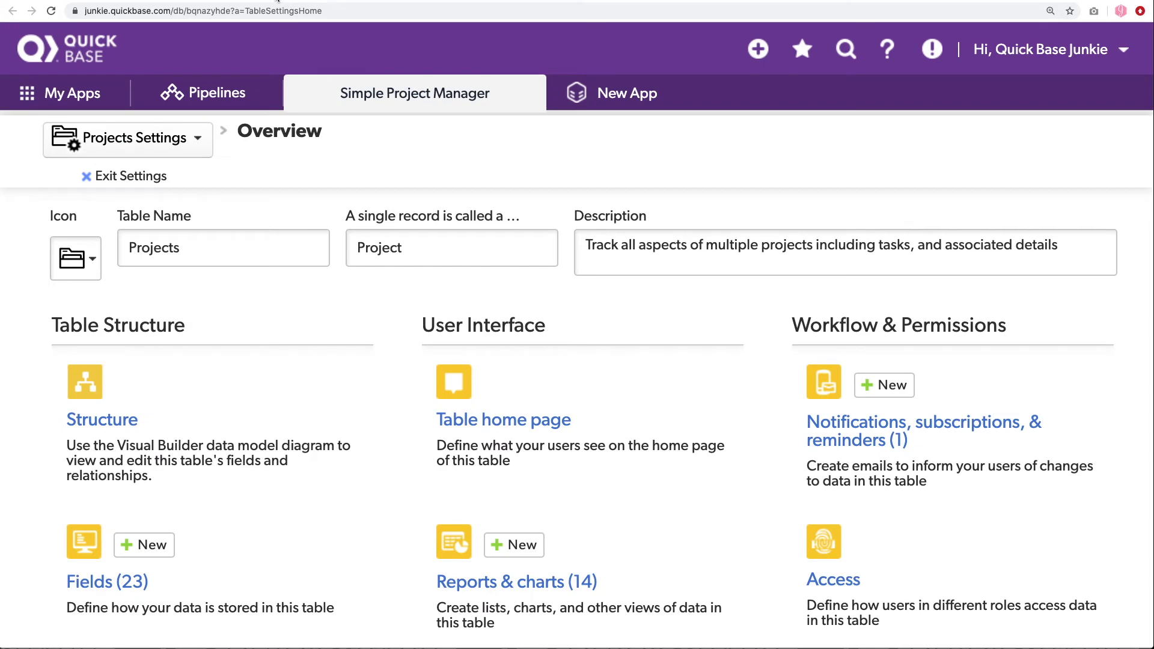
- Copy the Documents table alias _DBID_DOCUMENTS from its advanced table settings
left_click(170, 141)
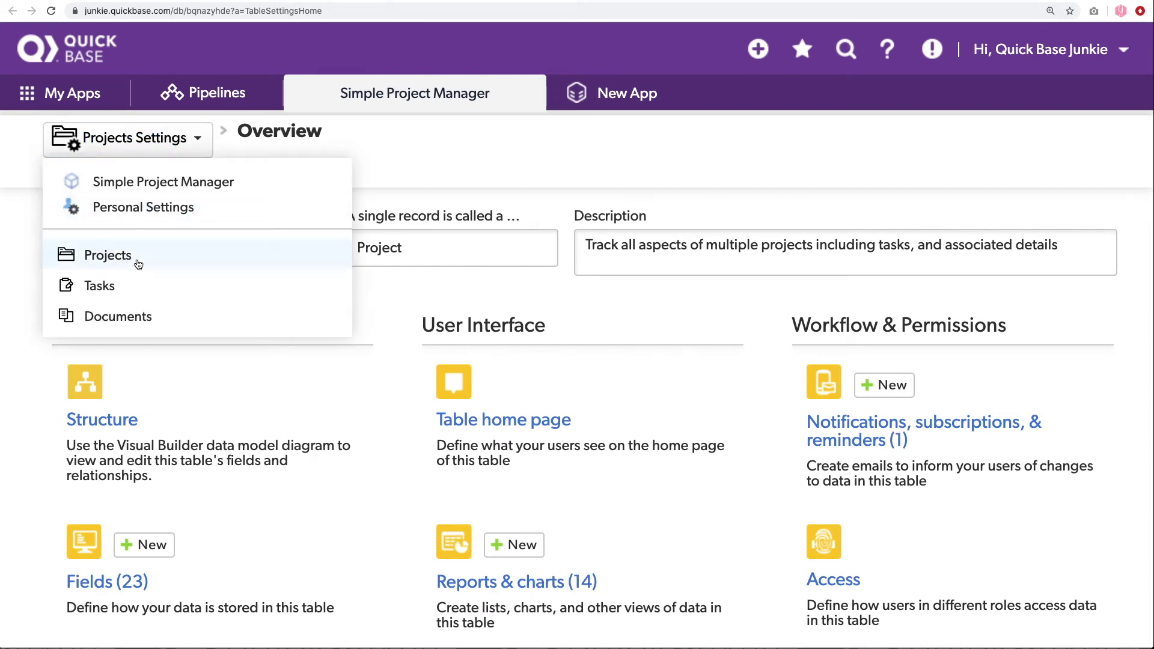
left_click(144, 318)
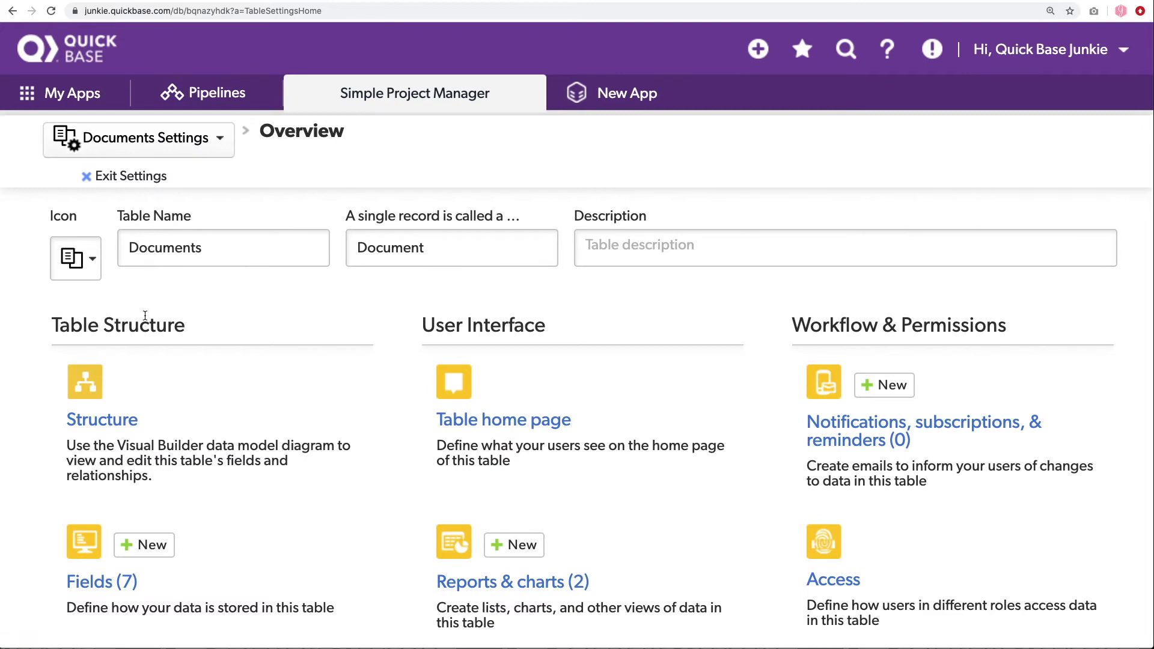
scroll(144, 316, "down", 7)
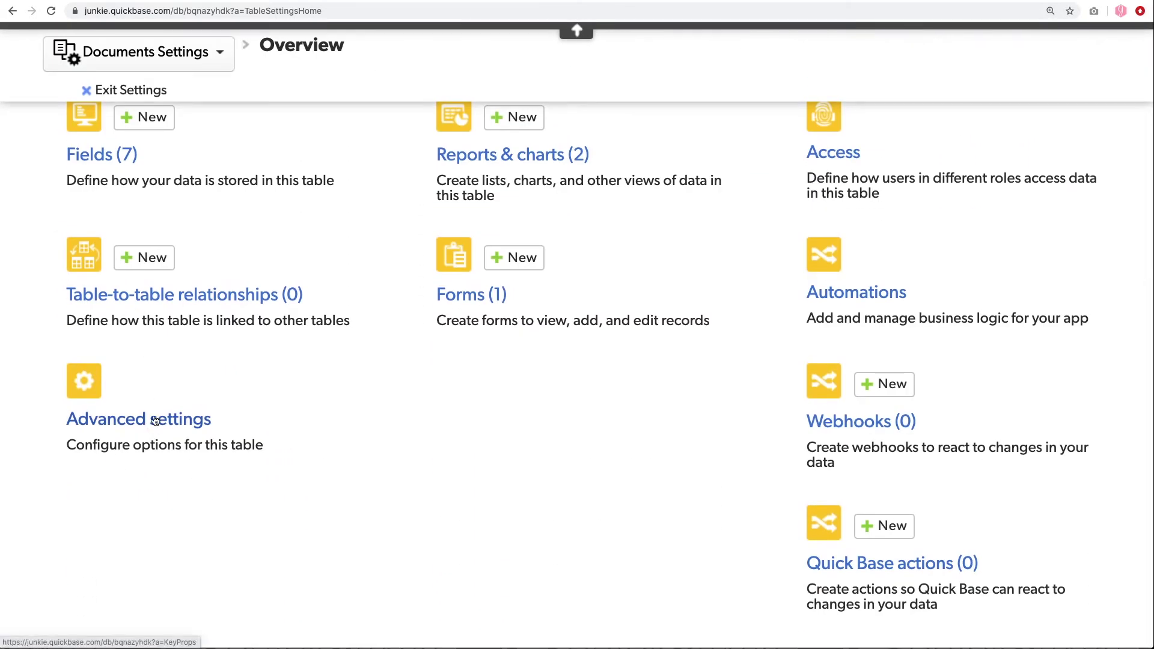
left_click(156, 420)
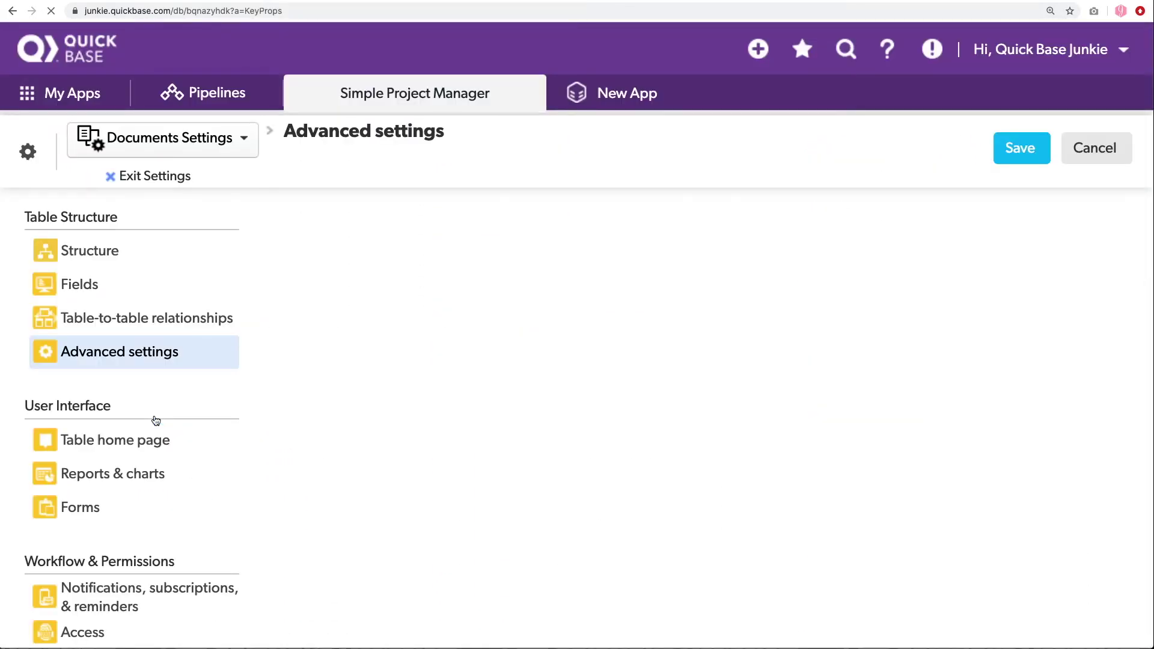
scroll(469, 345, "down", 10)
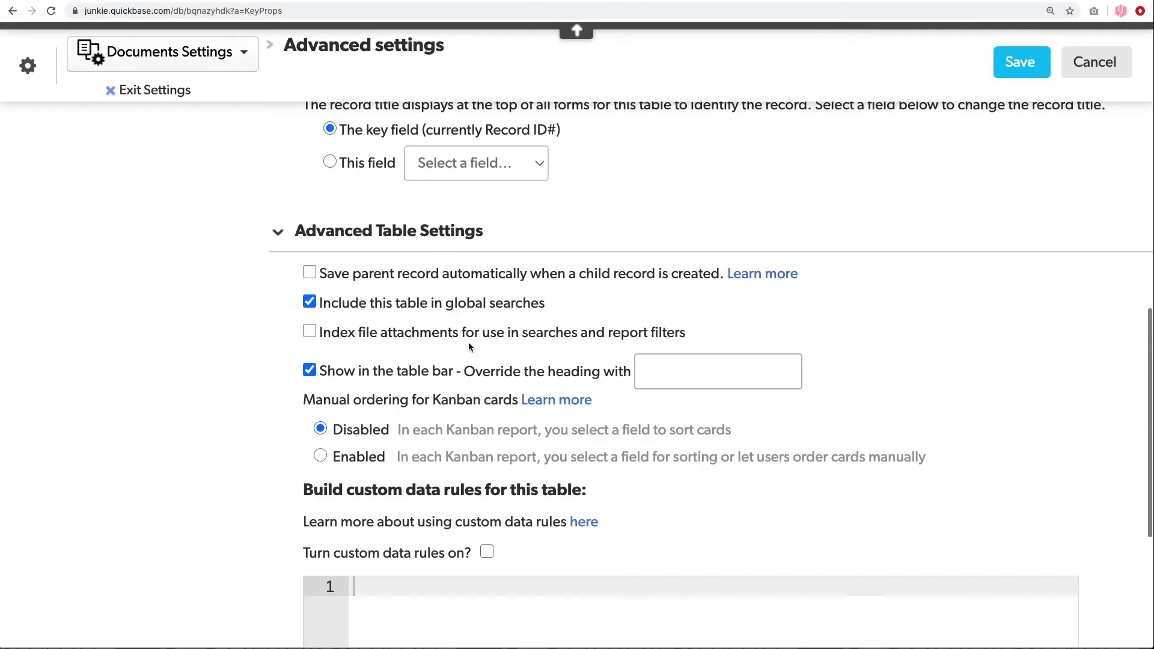
scroll(469, 347, "down", 5)
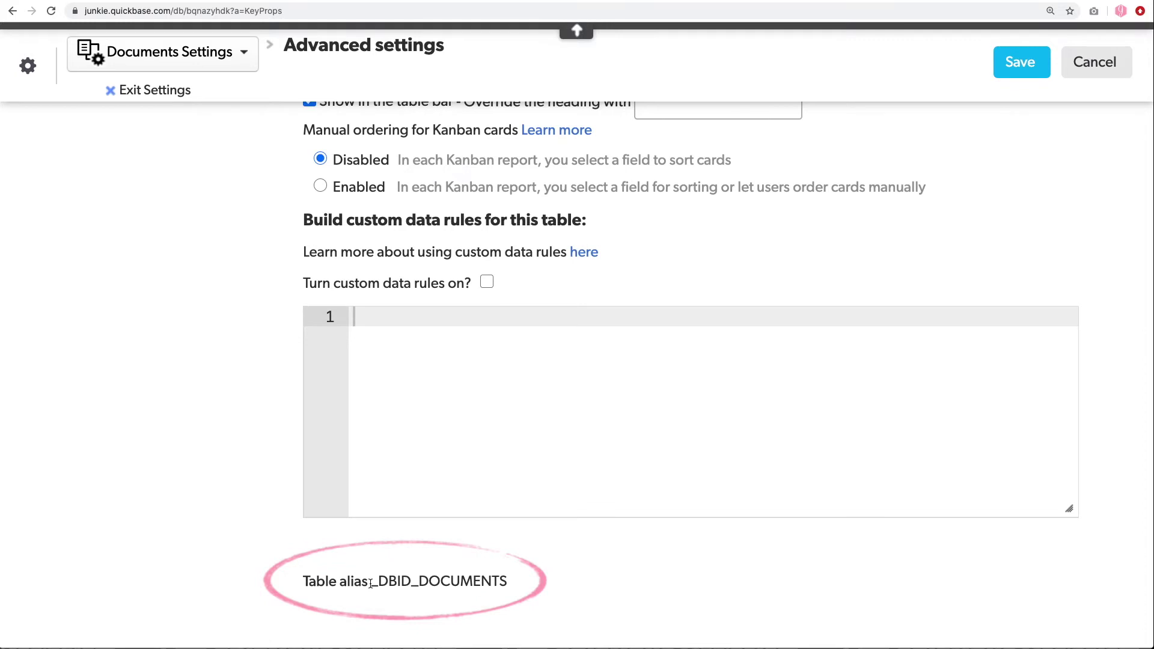
left_click_drag(371, 584, 538, 582)
key("ctrl+c")
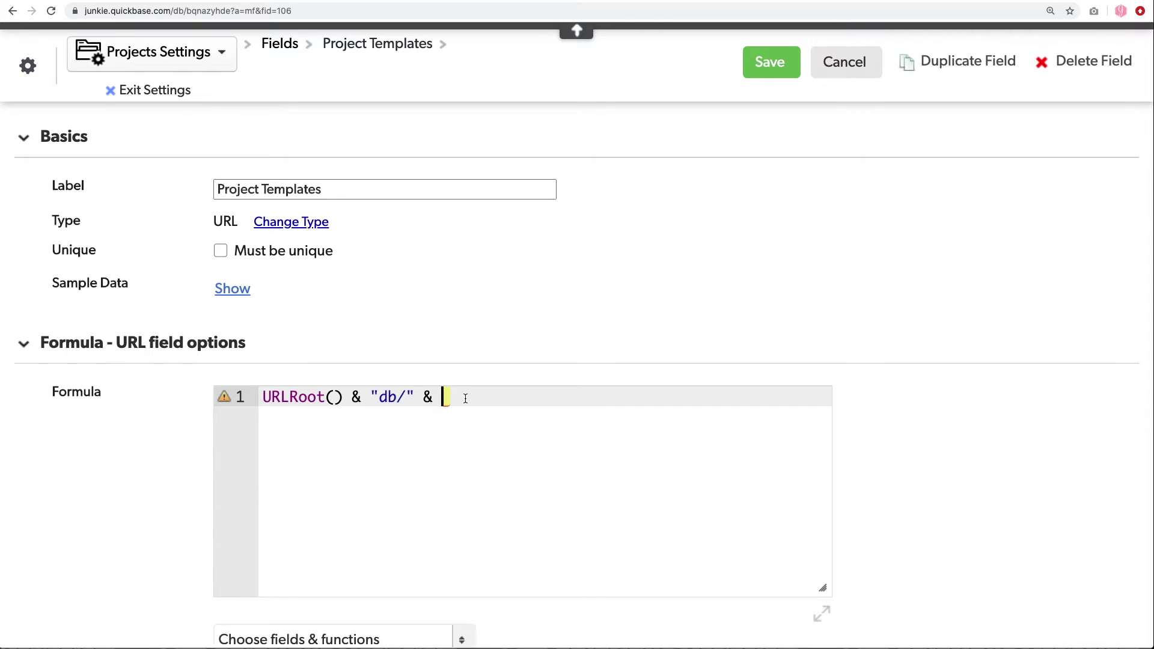
- Append [_DBID_DOCUMENTS] & "?a=td" to complete the Project Templates formula
type("[")
key("ctrl+v")
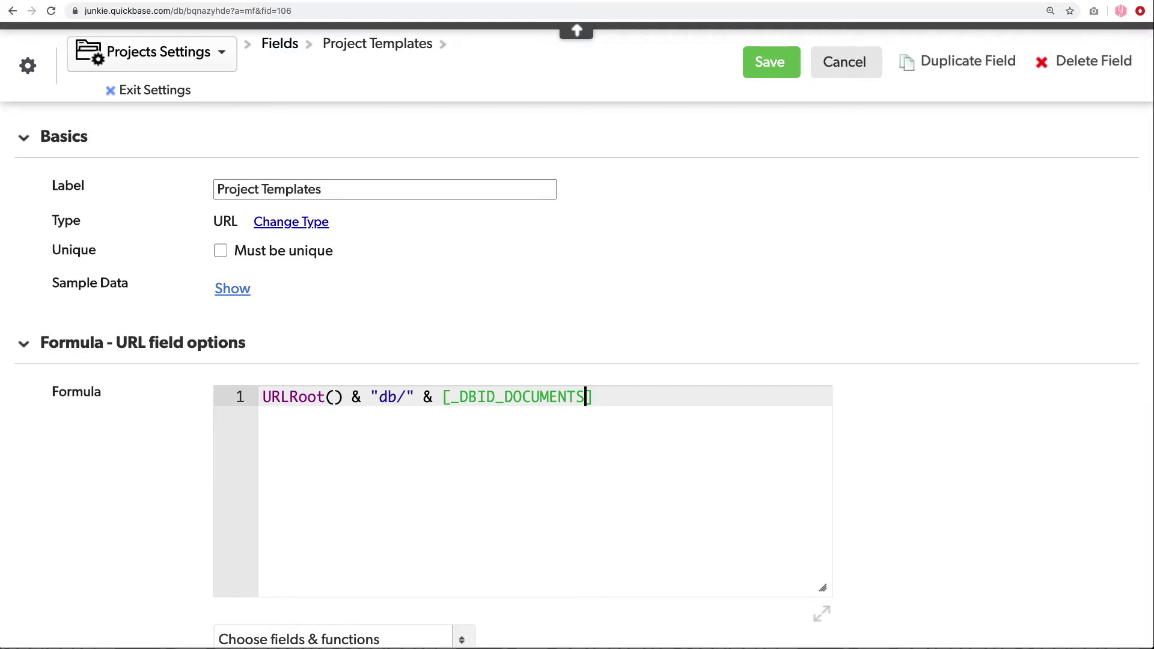
key("Right")
type("& ")
type("\"?")
type("td")
scroll(577, 373, "down", 4)
- Display the Project Templates field as a teal button
scroll(189, 439, "down", 3)
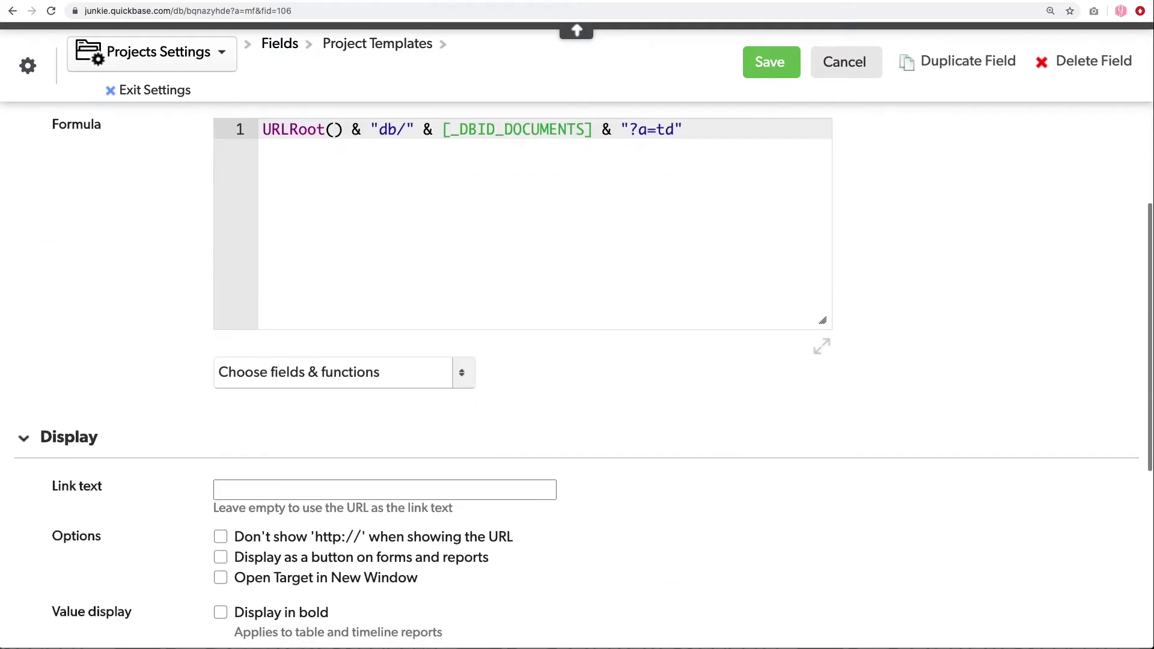
left_click(220, 440)
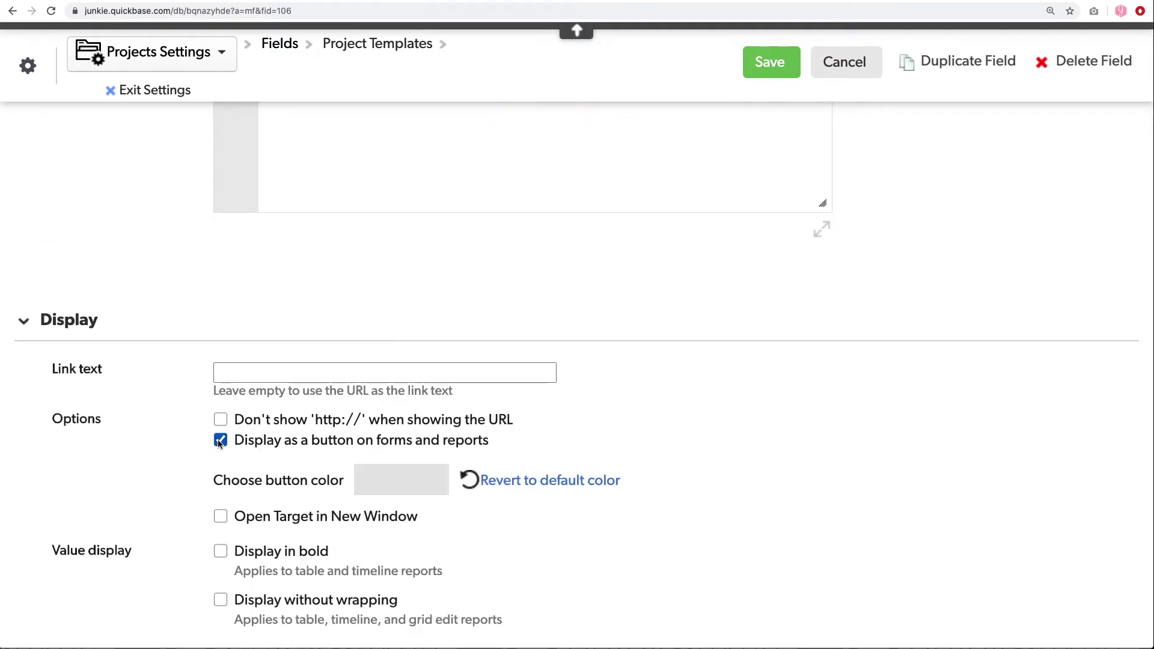
left_click(402, 490)
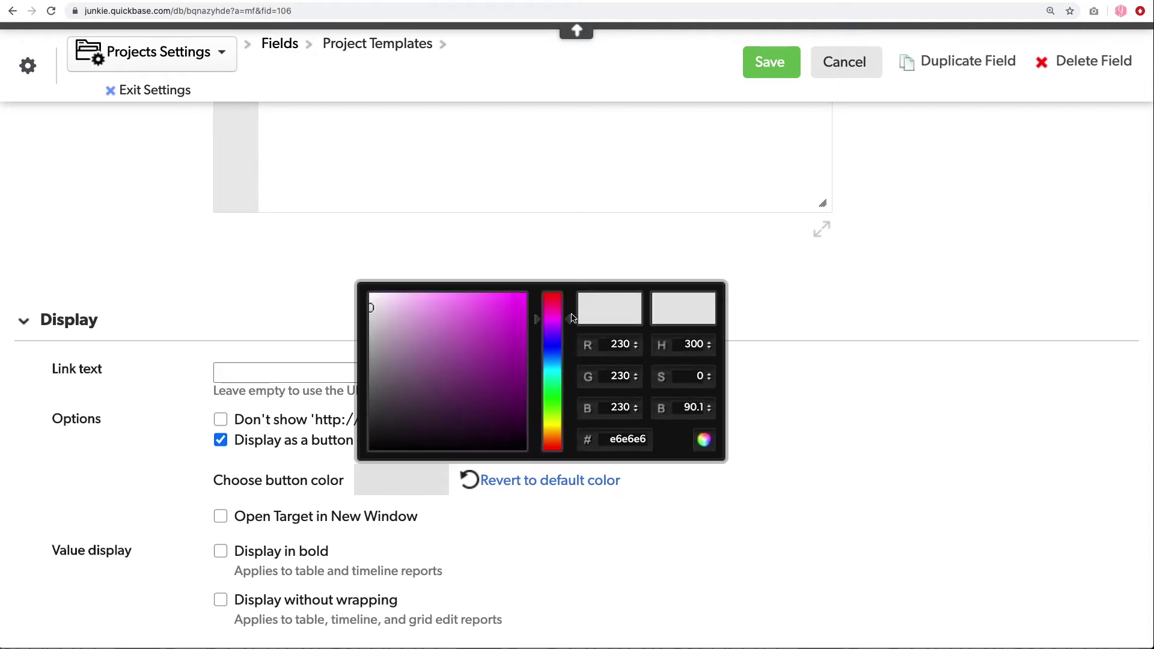
left_click_drag(573, 318, 571, 371)
left_click_drag(475, 323, 488, 320)
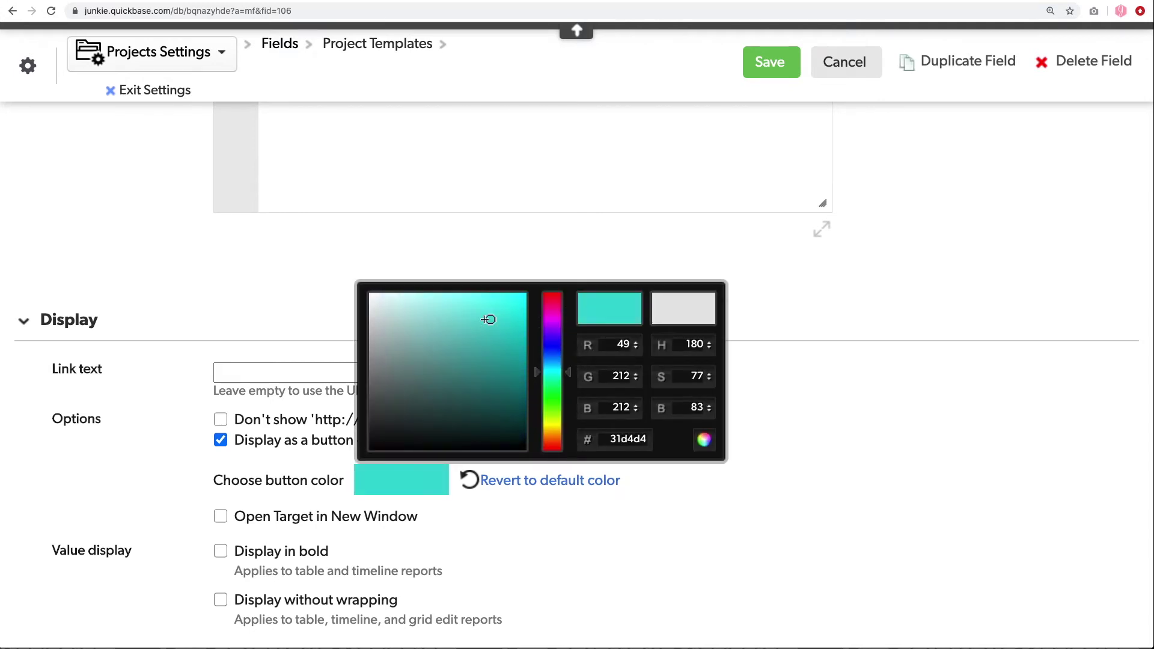
left_click(784, 308)
- Set the link text to 'Open Templates', open in a new window, and save the field
left_click(316, 374)
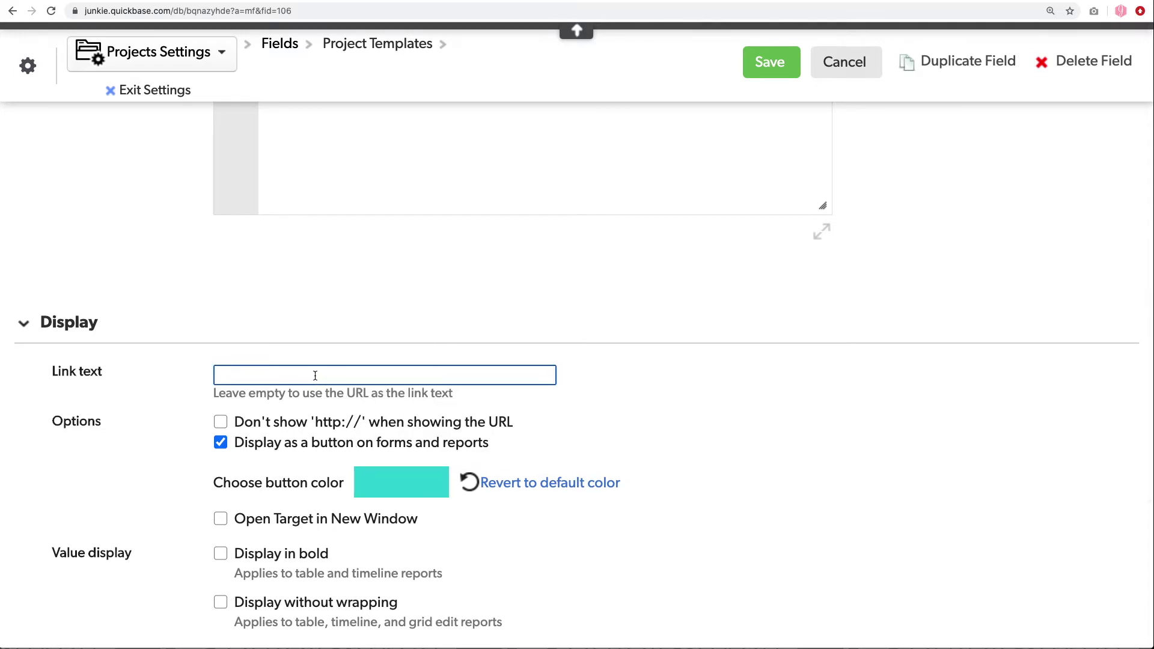
type("Open Templates")
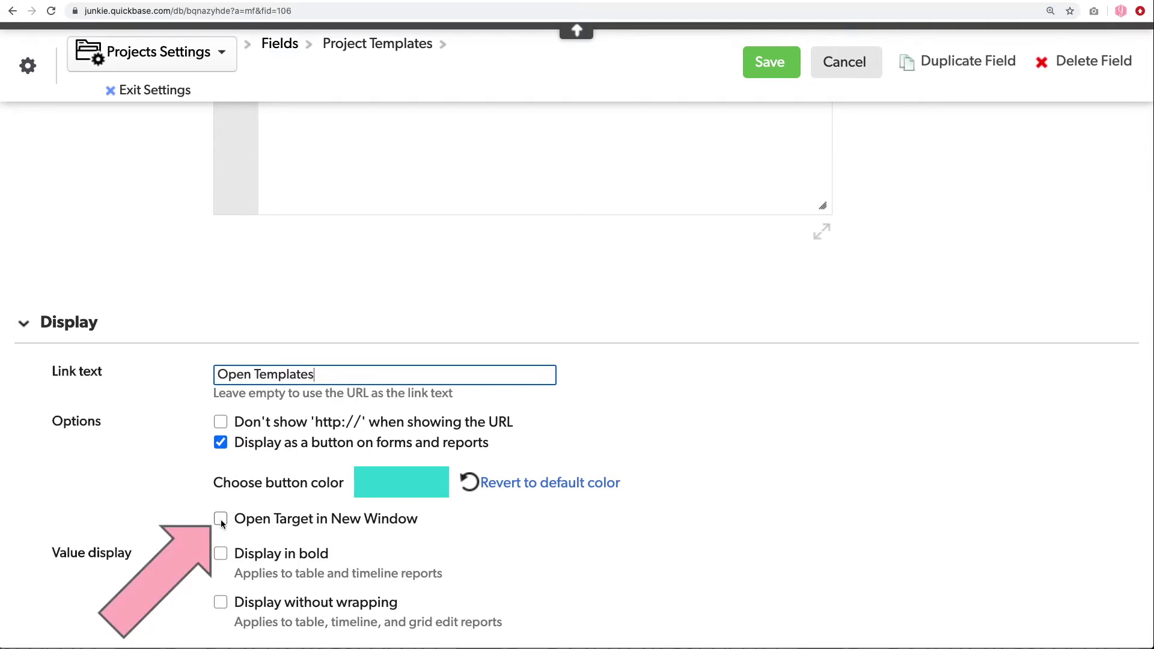
left_click(221, 521)
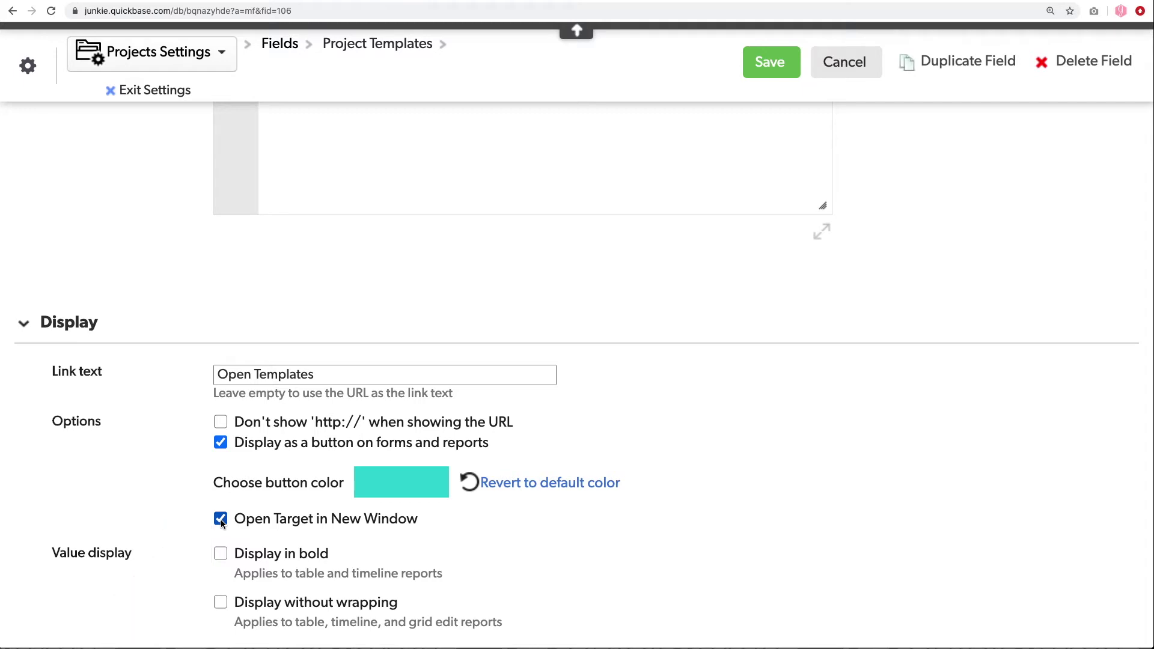
left_click(775, 65)
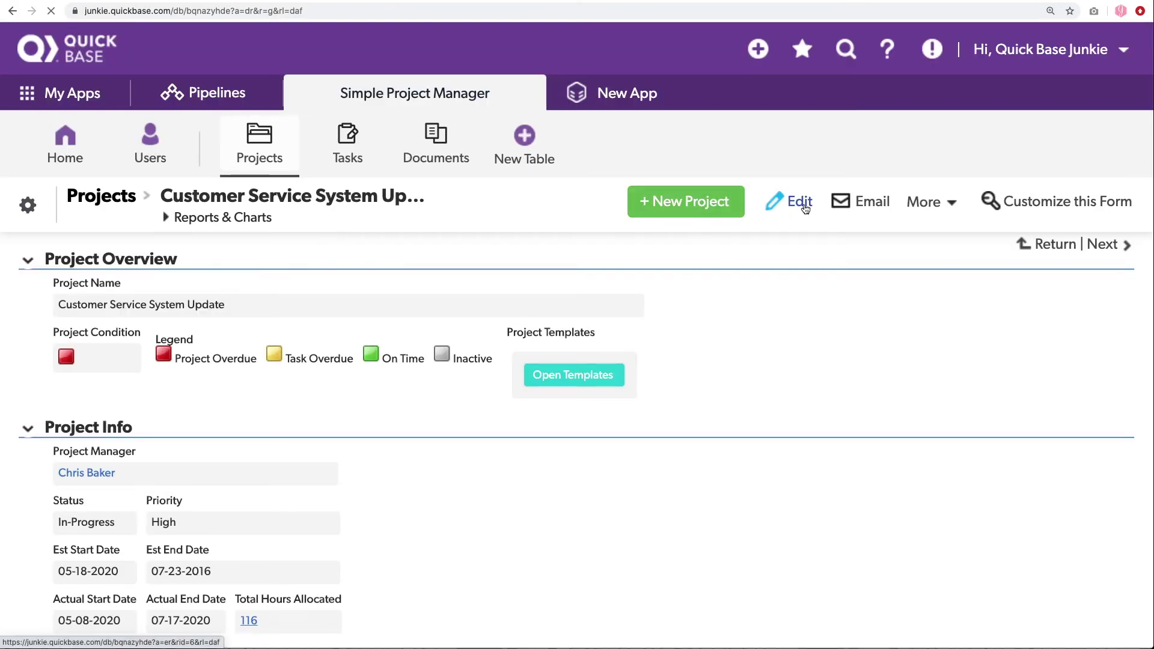
- Edit the project, setting Status to Completed and Priority to Medium
left_click(806, 208)
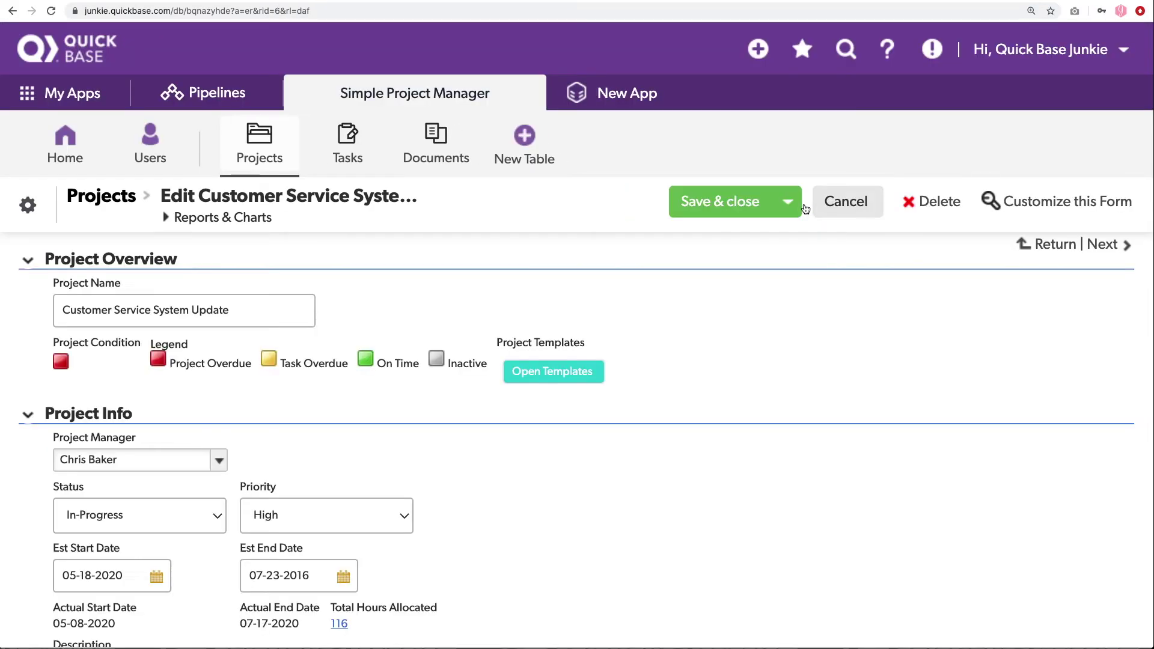
left_click(198, 514)
left_click(195, 526)
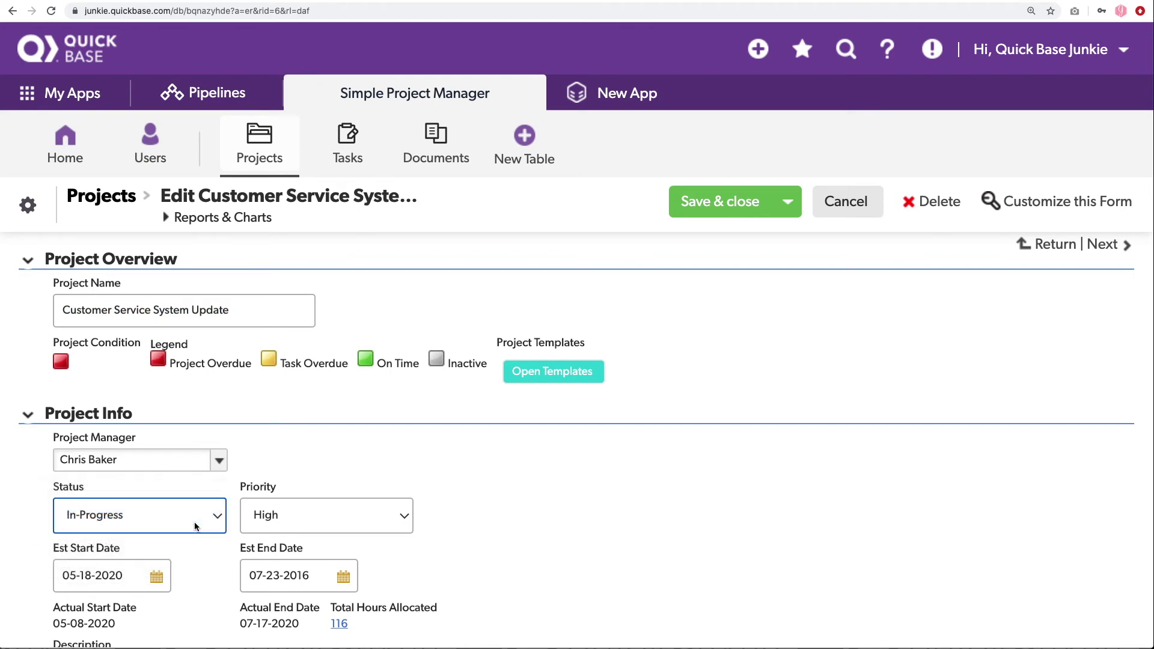
left_click(195, 526)
left_click(193, 531)
left_click(288, 525)
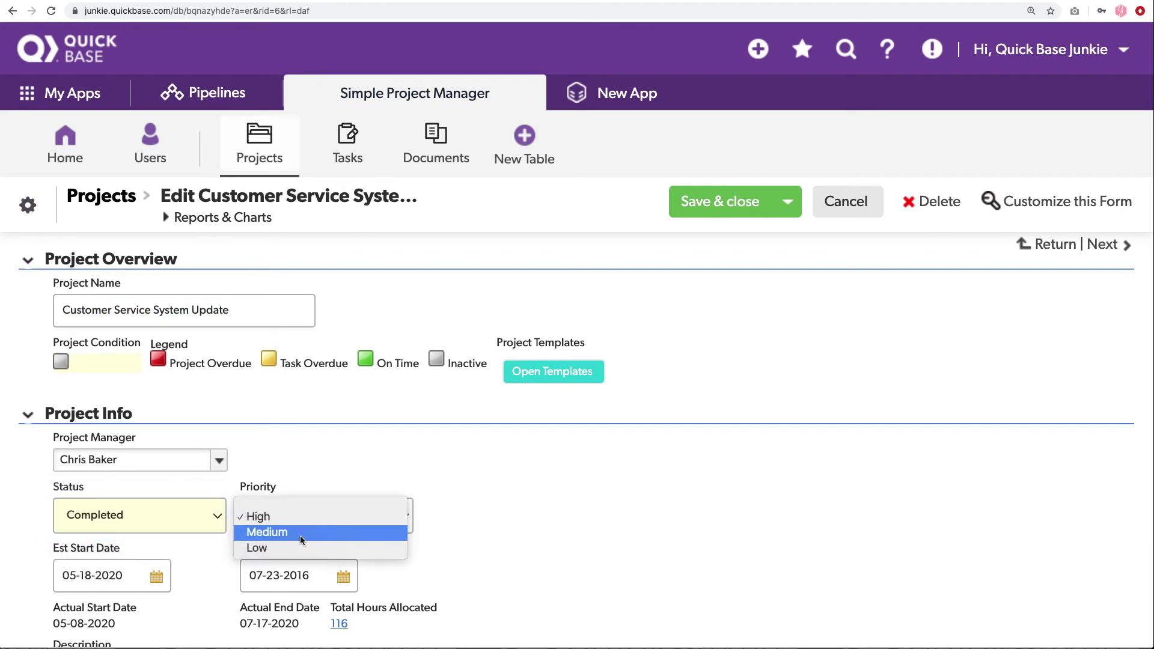
left_click(302, 533)
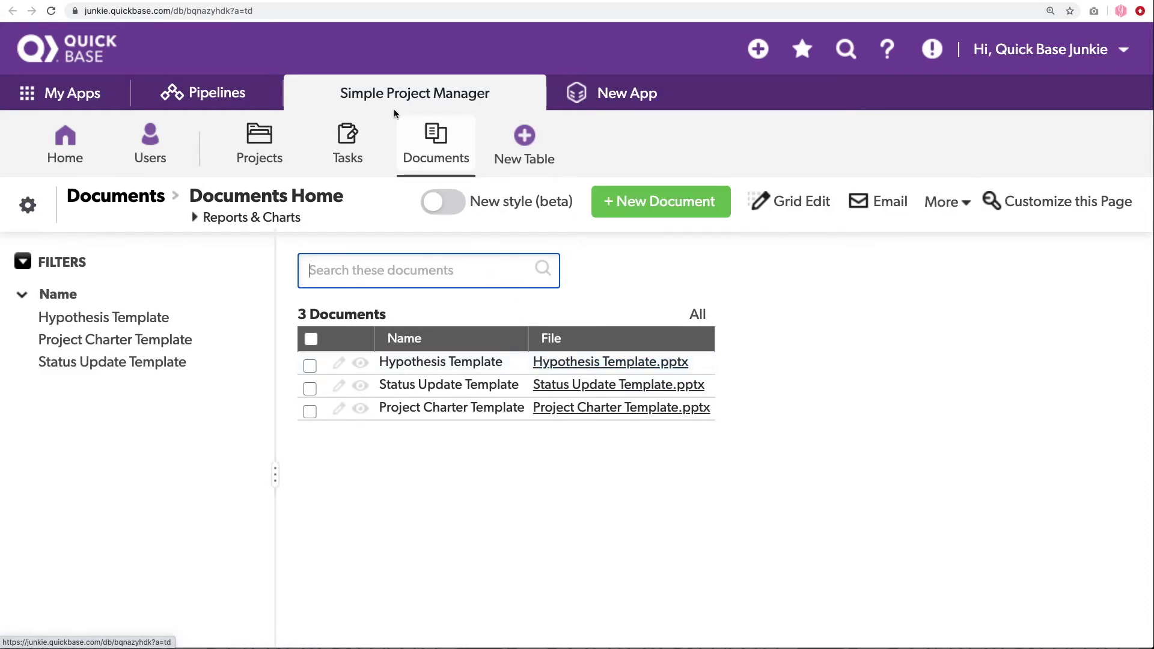
left_click(99, 1)
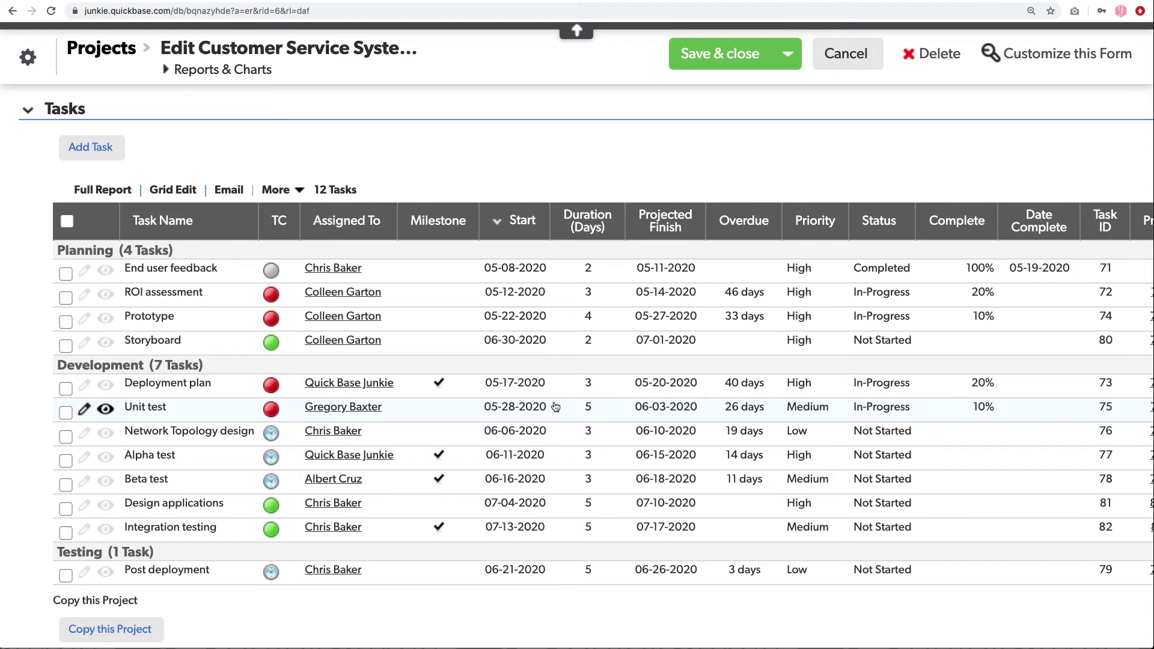
- Open the Projects table settings
left_click(27, 61)
- Leave the unsaved form and open the Projects-to-Tasks table relationship
left_click(738, 190)
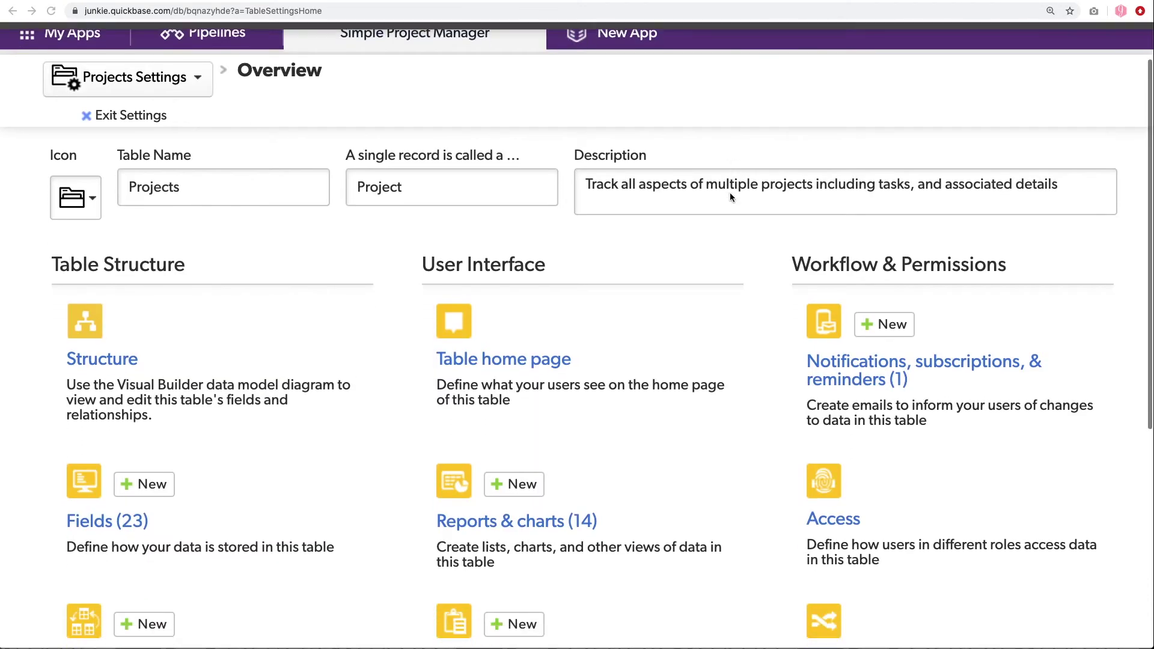
scroll(730, 192, "down", 4)
triple_click(210, 427)
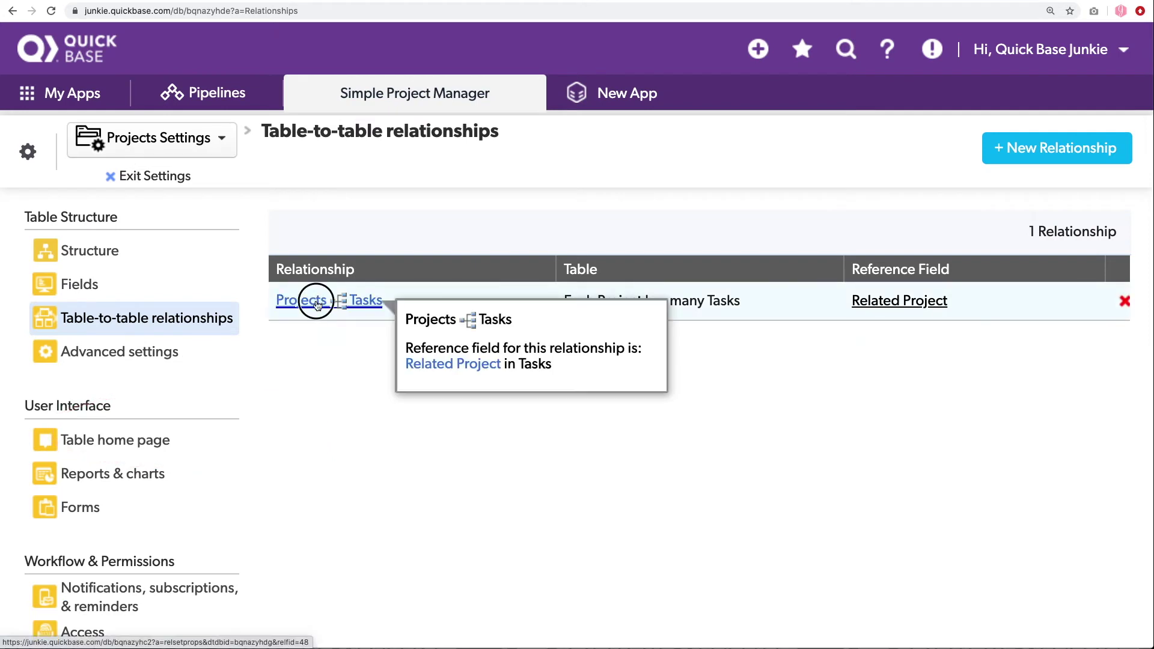
left_click(317, 304)
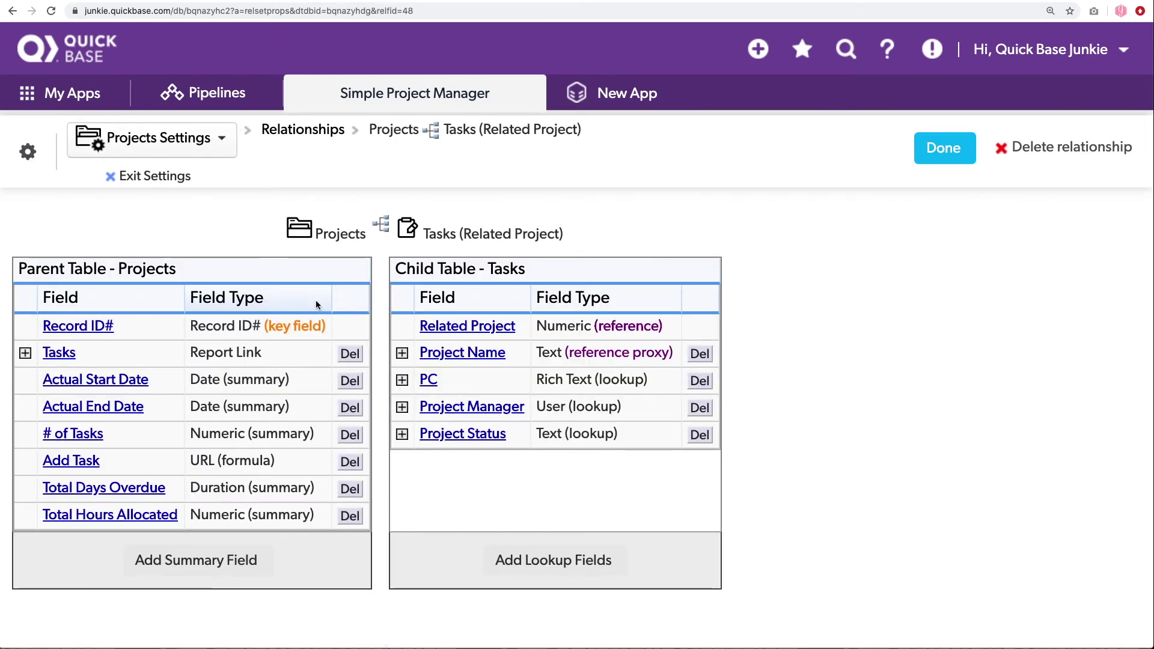
- Set up a summary field taking the Maximum of Task ID
left_click(187, 564)
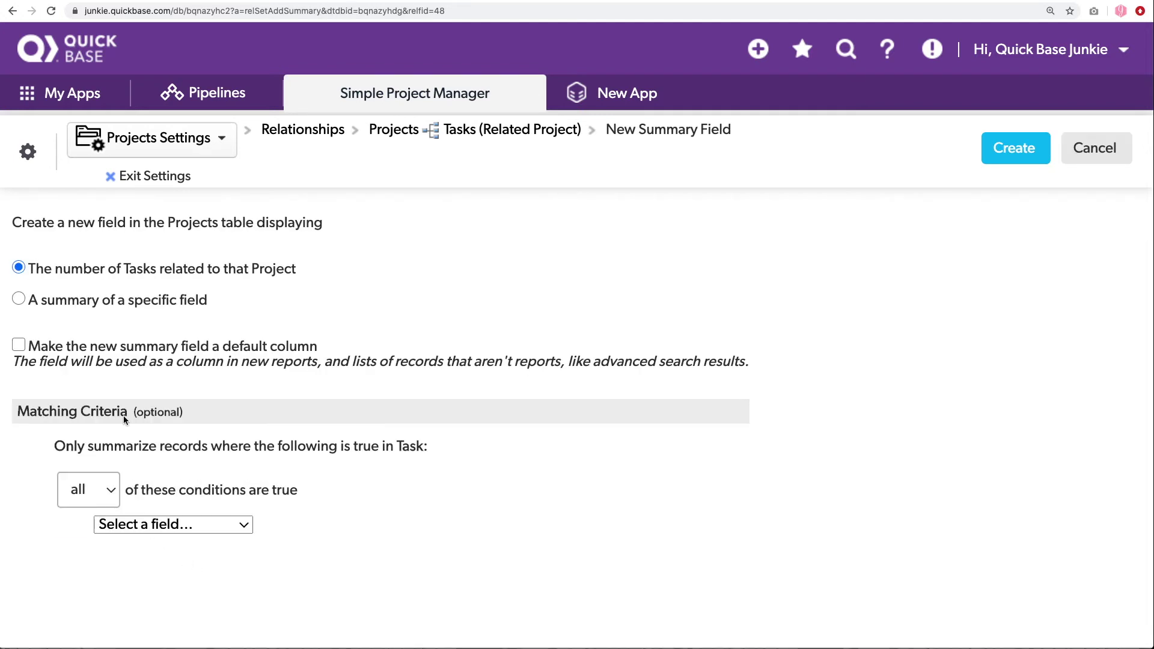
left_click(83, 302)
left_click(83, 333)
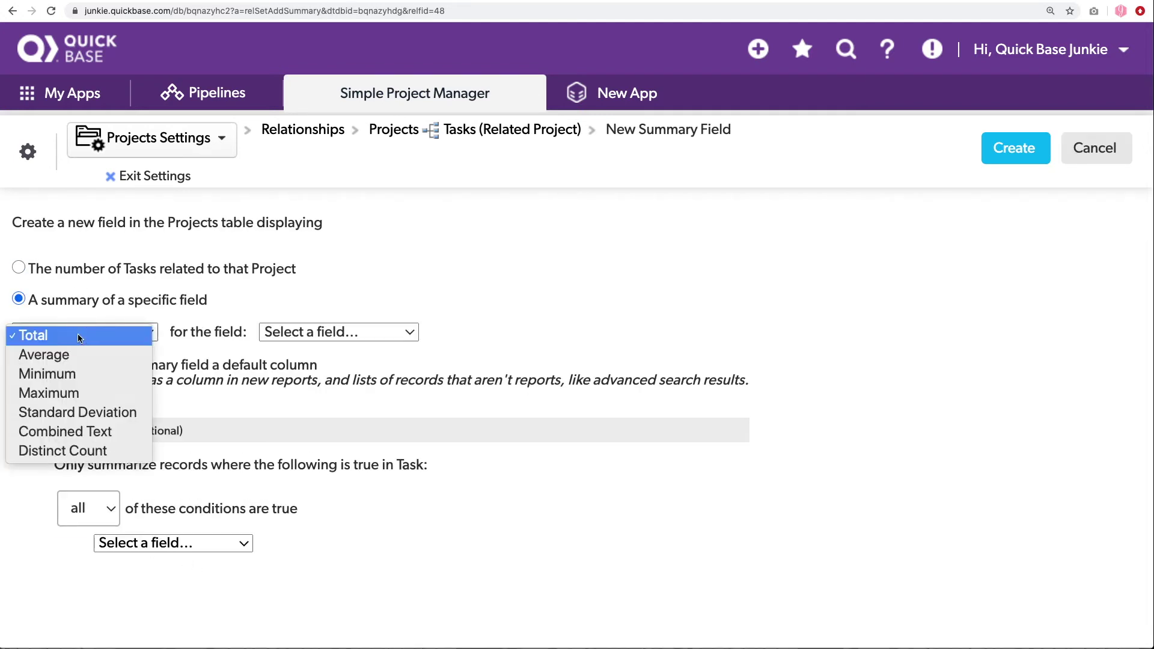
left_click(82, 394)
left_click(392, 334)
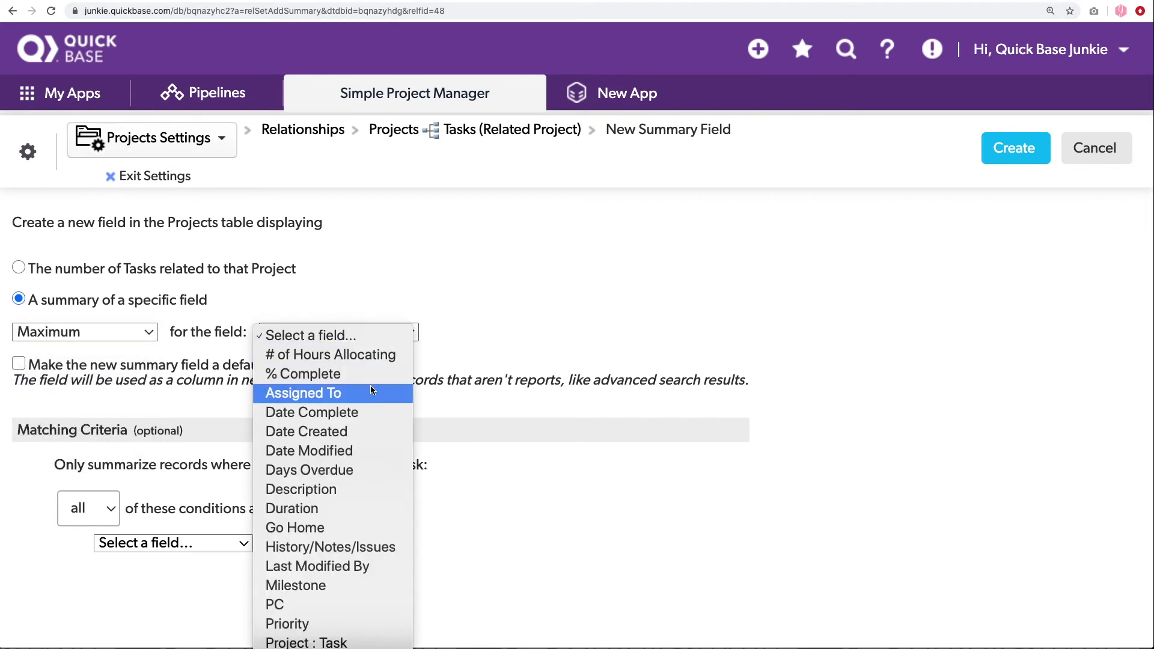
scroll(371, 386, "down", 5)
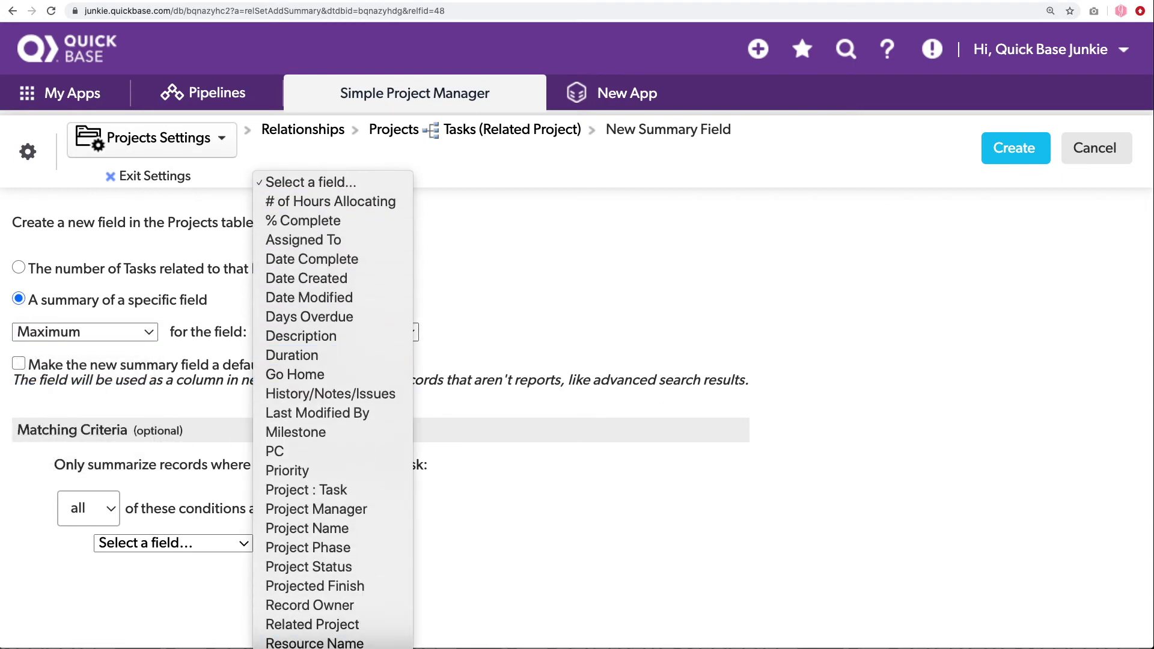
key("t")
key("Return")
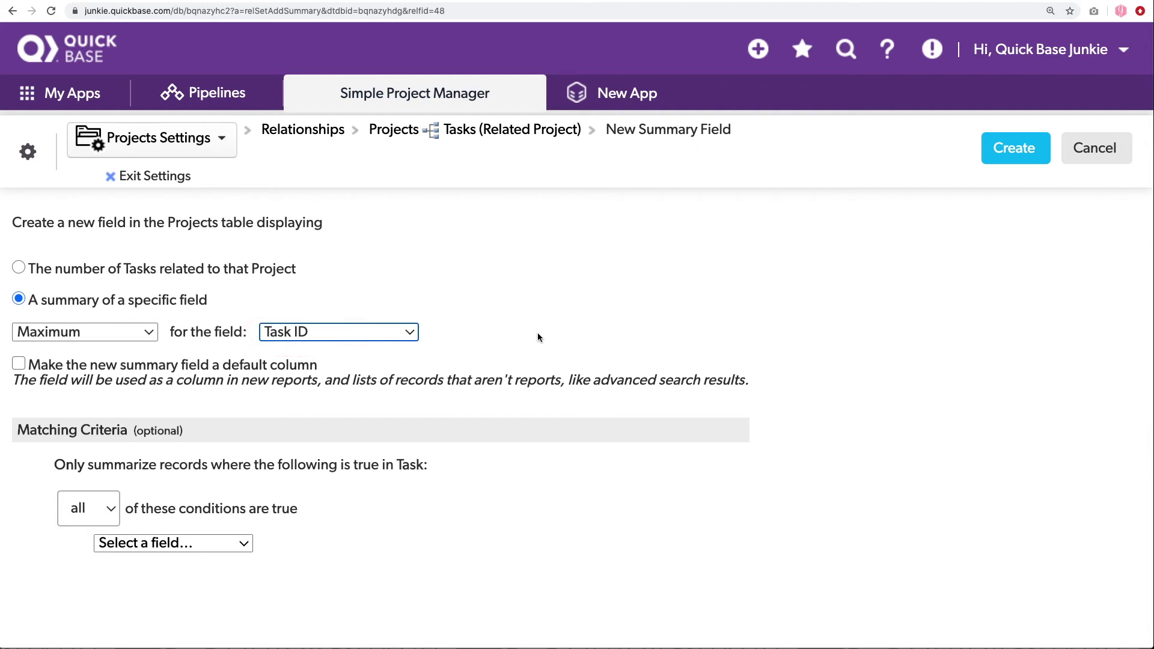
- Create the summary field named 'Latest Task ID' and finish the relationship
left_click(1004, 159)
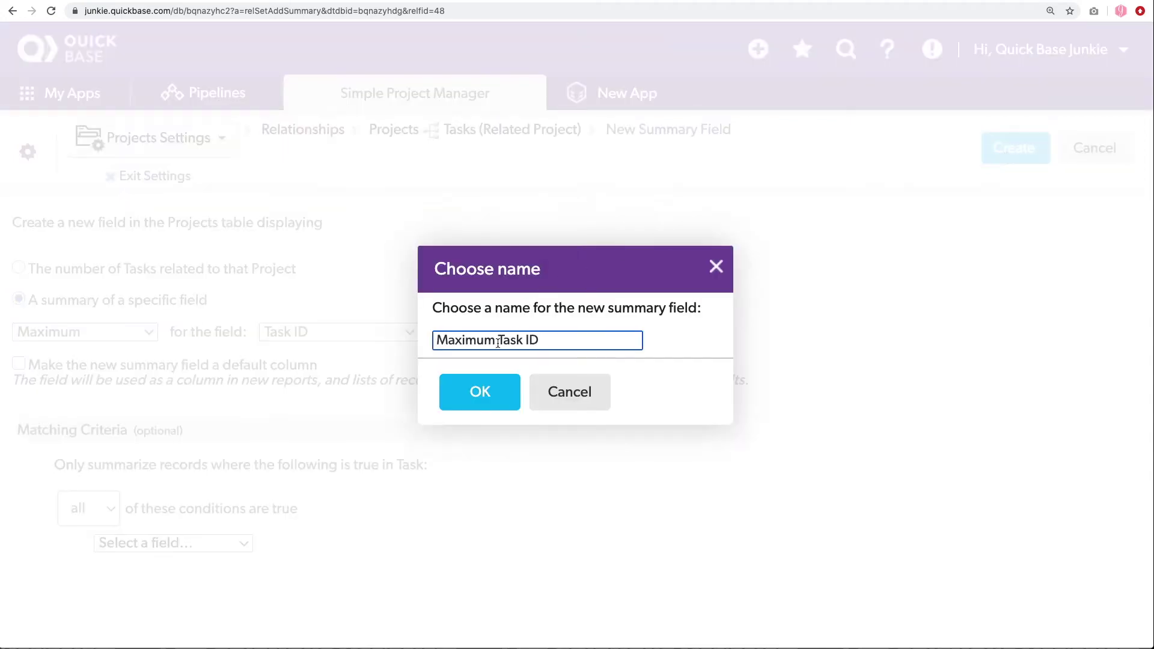
left_click_drag(499, 341, 389, 338)
type("Latest")
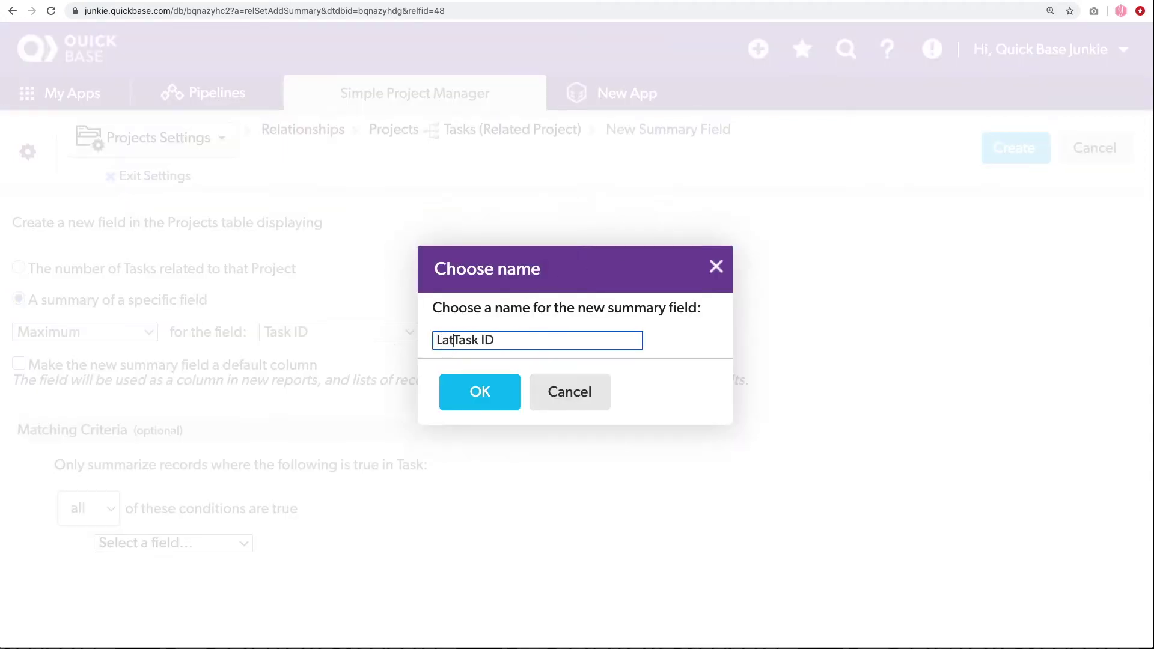
left_click(484, 394)
left_click(931, 162)
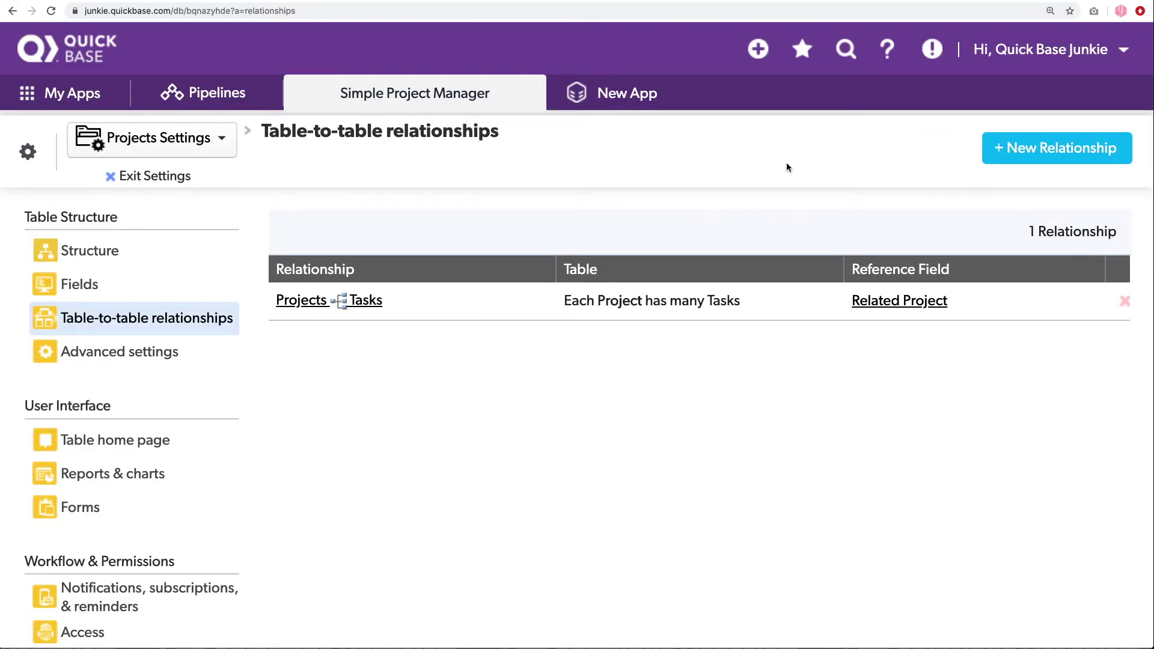
- Back on the project form, add a field after Add Task
left_click(157, 176)
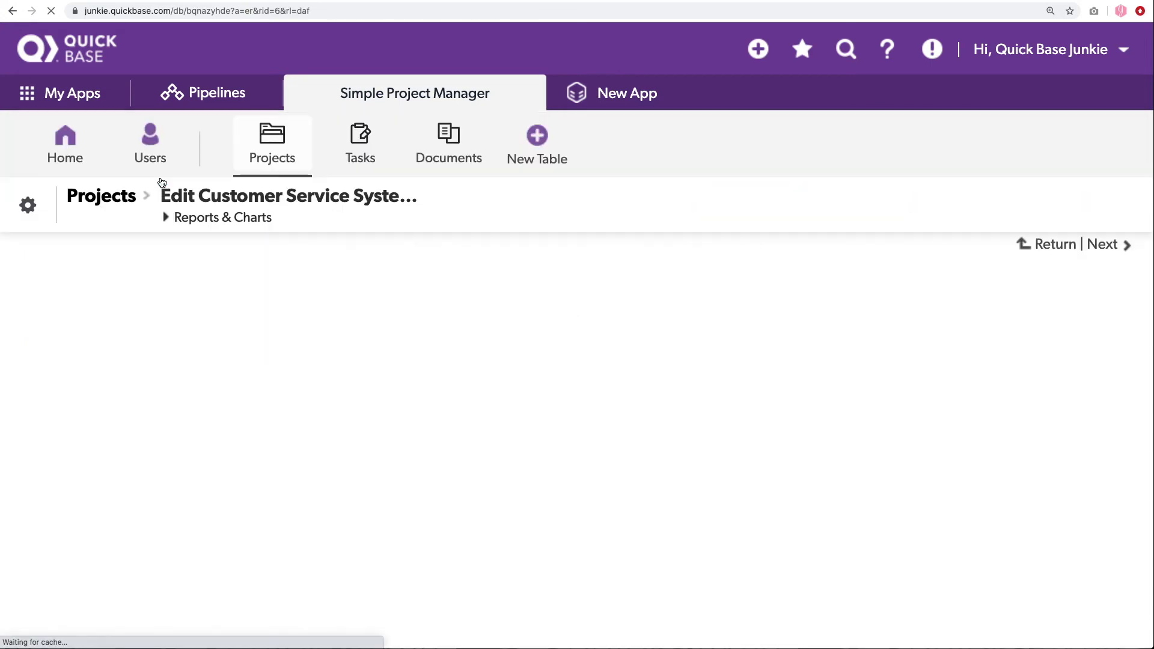
scroll(162, 182, "down", 10)
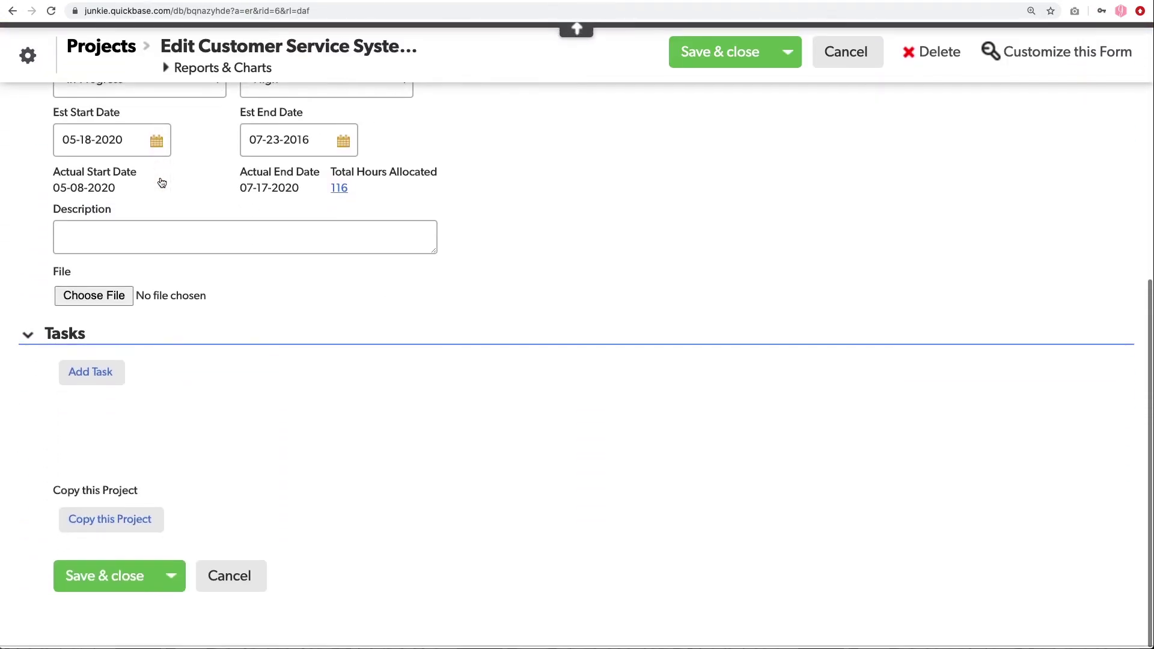
scroll(162, 182, "down", 2)
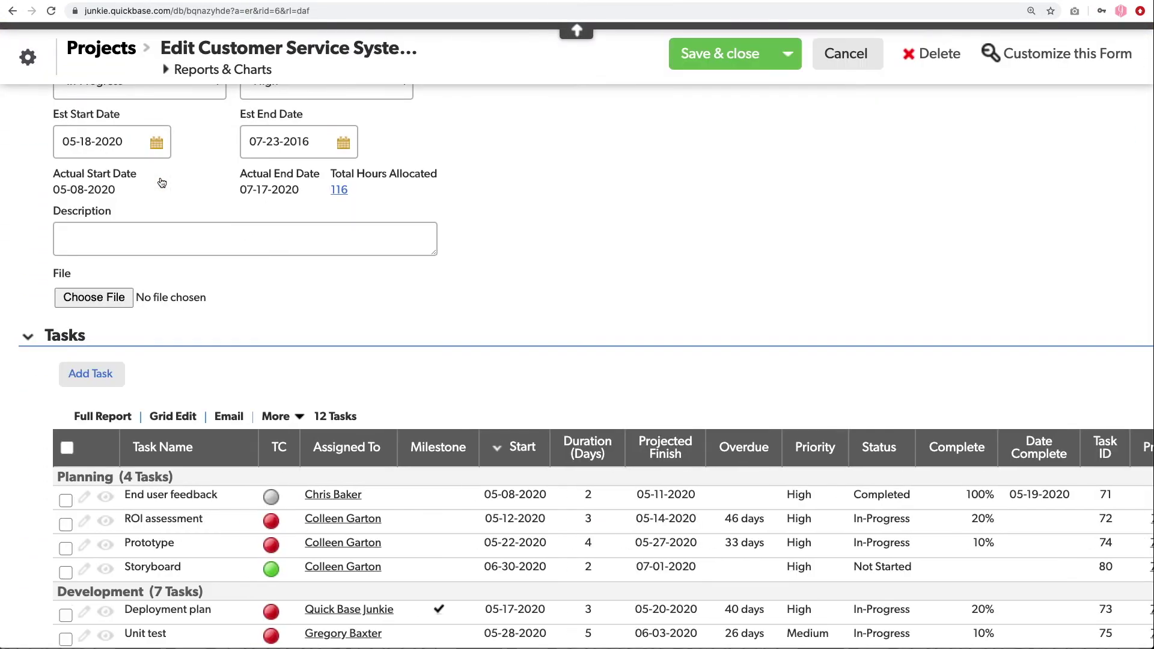
right_click(128, 362)
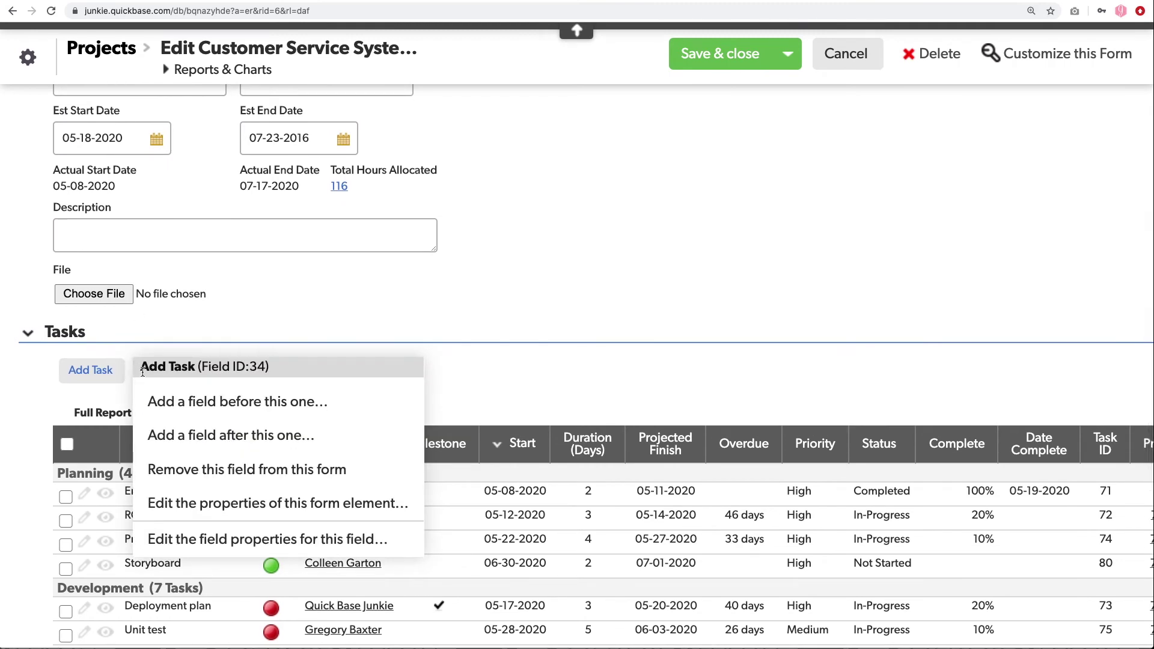
left_click(175, 435)
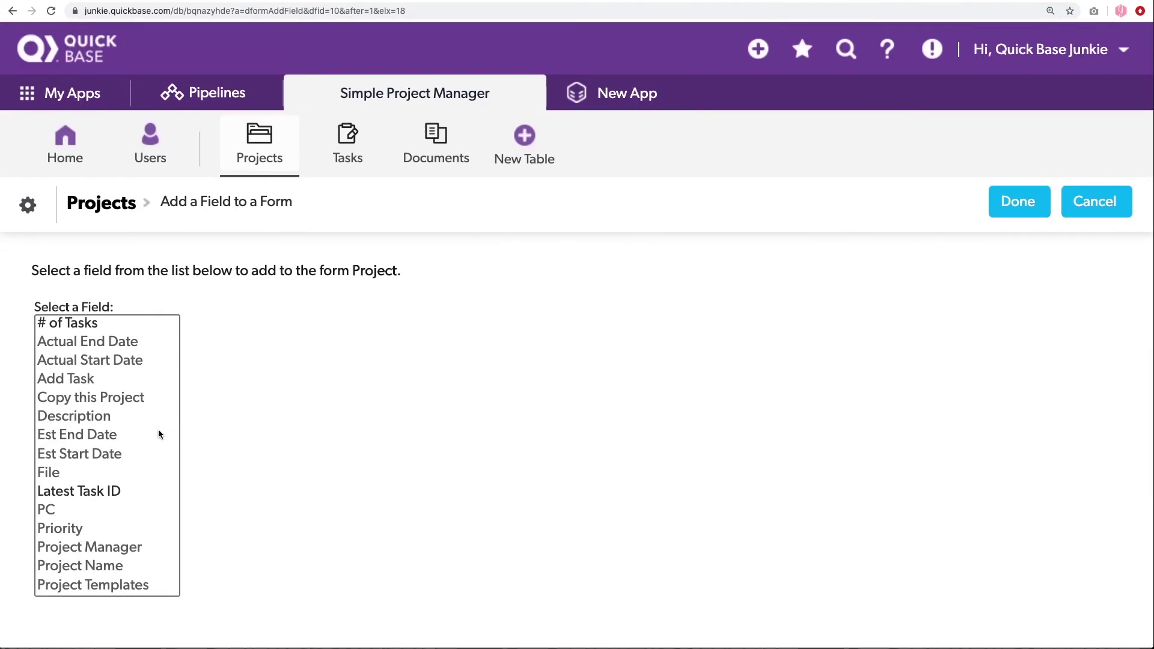
- Create the Formula - URL field 'Open Latest Task', not a default column, and bring up its options
scroll(159, 434, "down", 3)
left_click(122, 585)
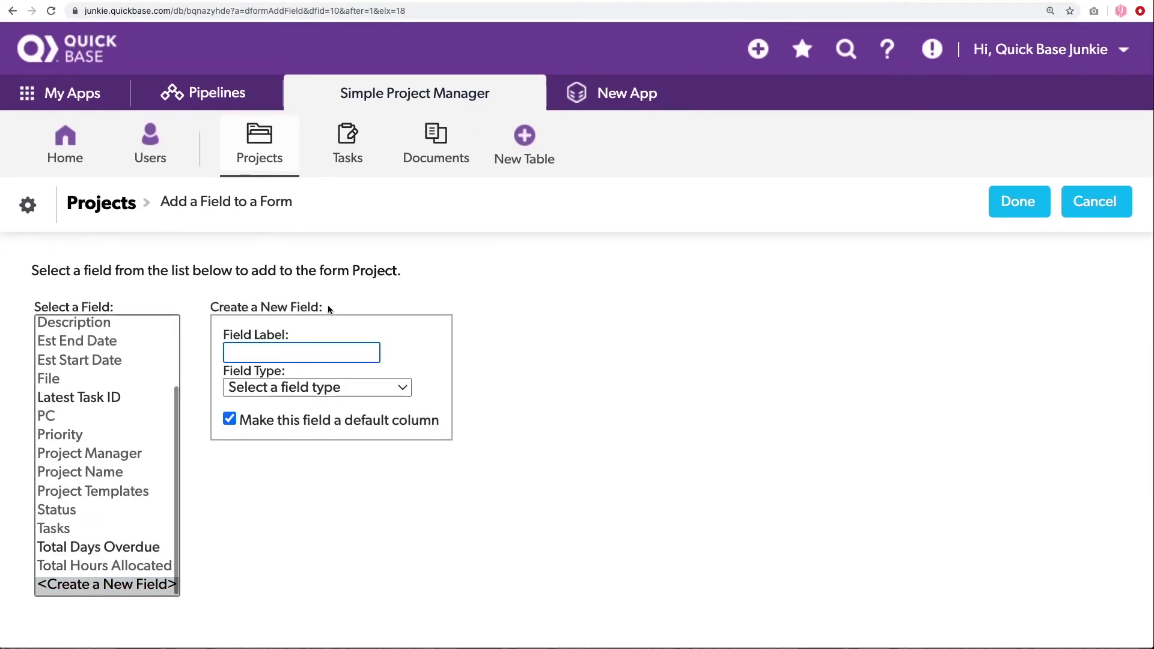
type("Open ")
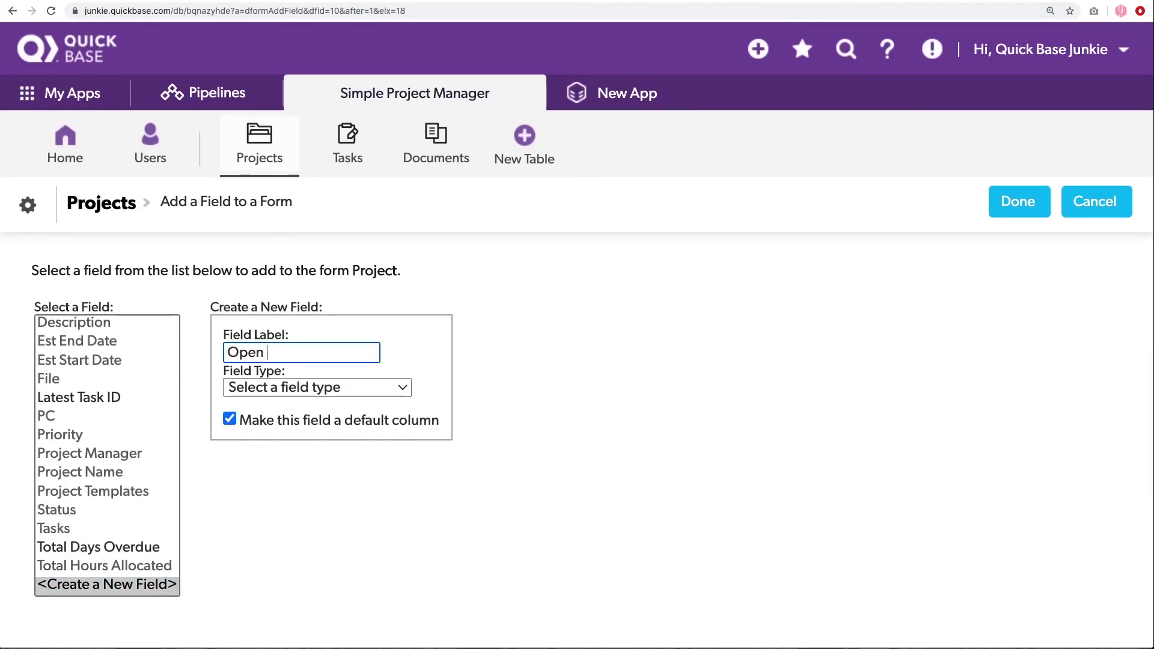
type("Latest Task")
left_click(337, 386)
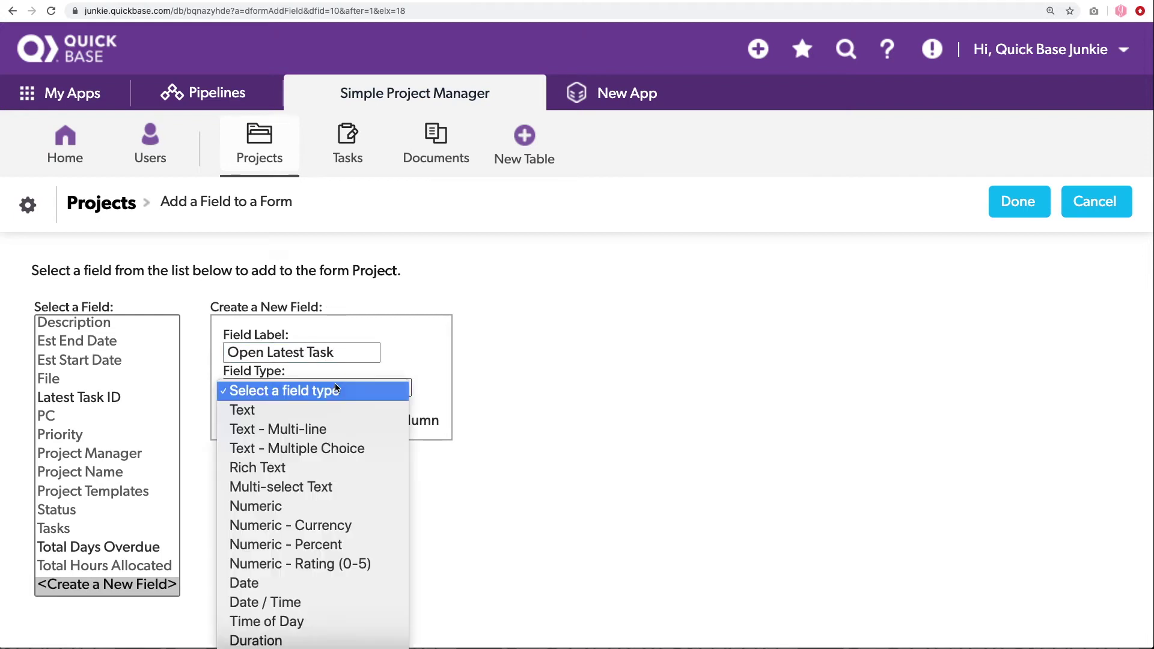
scroll(336, 387, "down", 10)
left_click(337, 387)
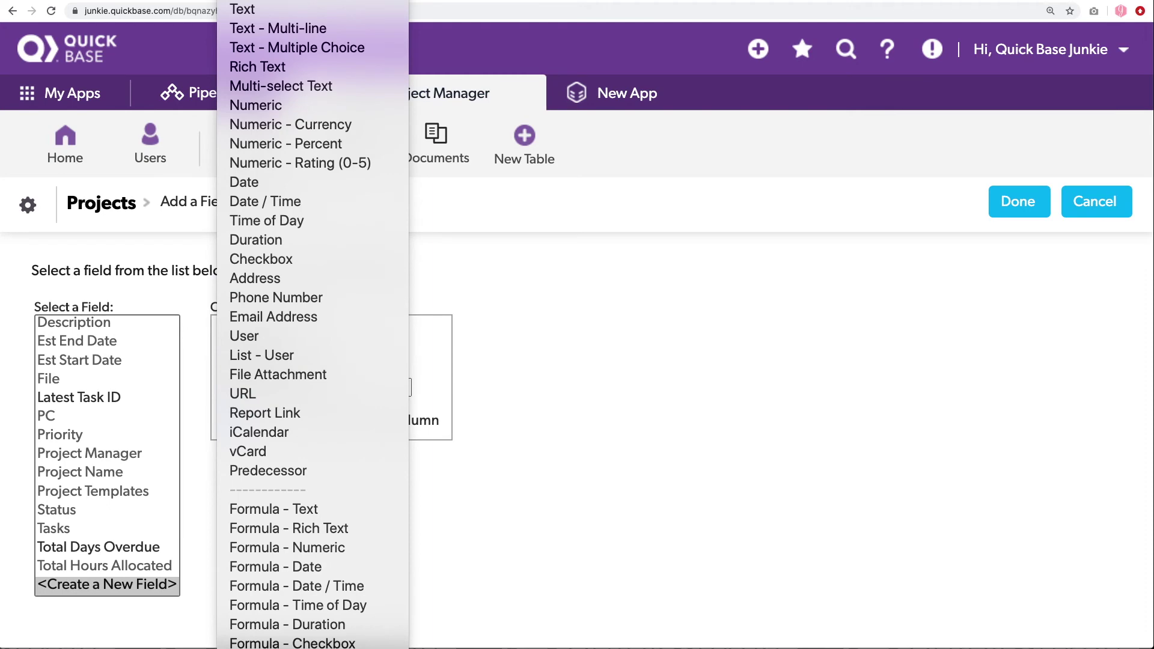
left_click(230, 419)
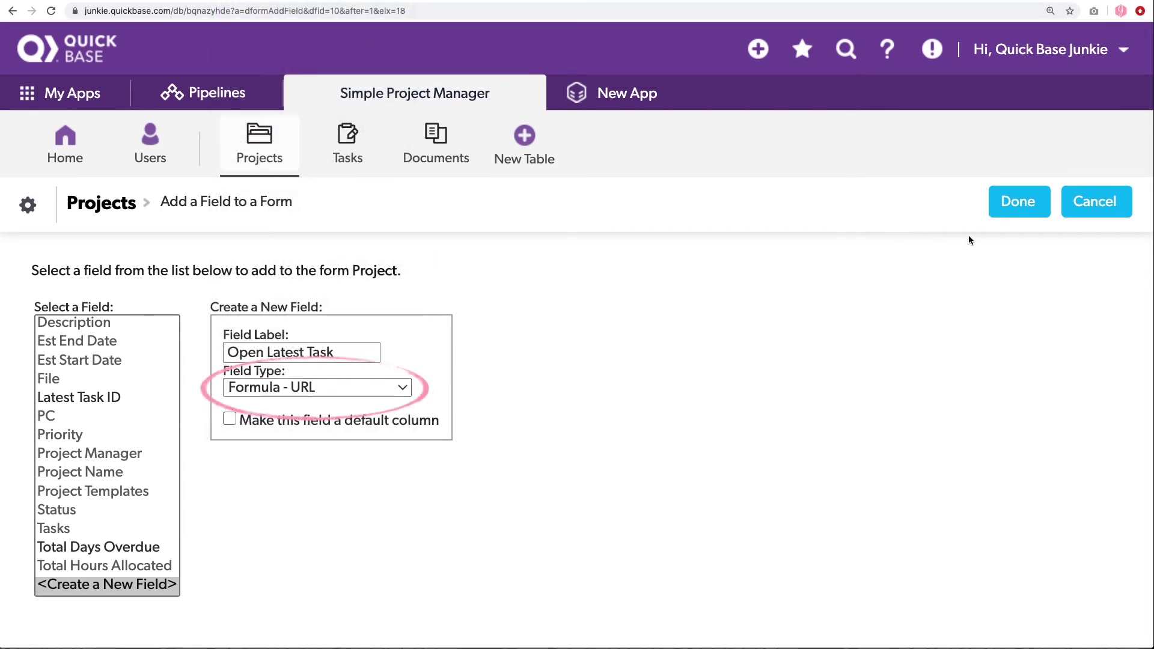
left_click(1029, 204)
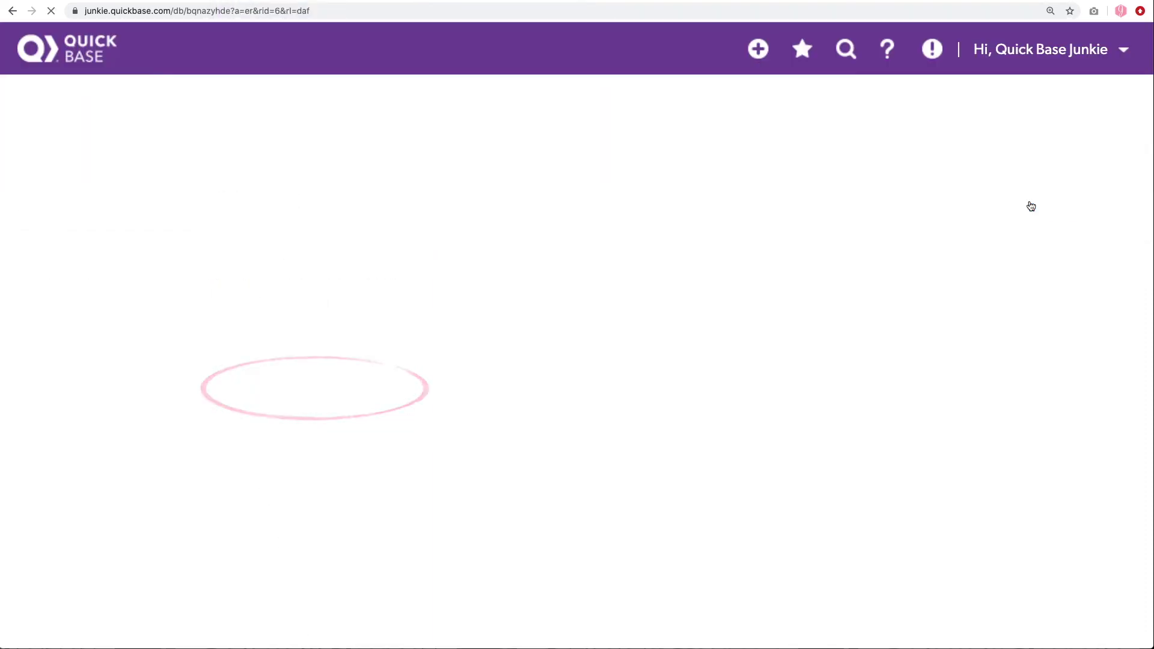
scroll(360, 310, "down", 5)
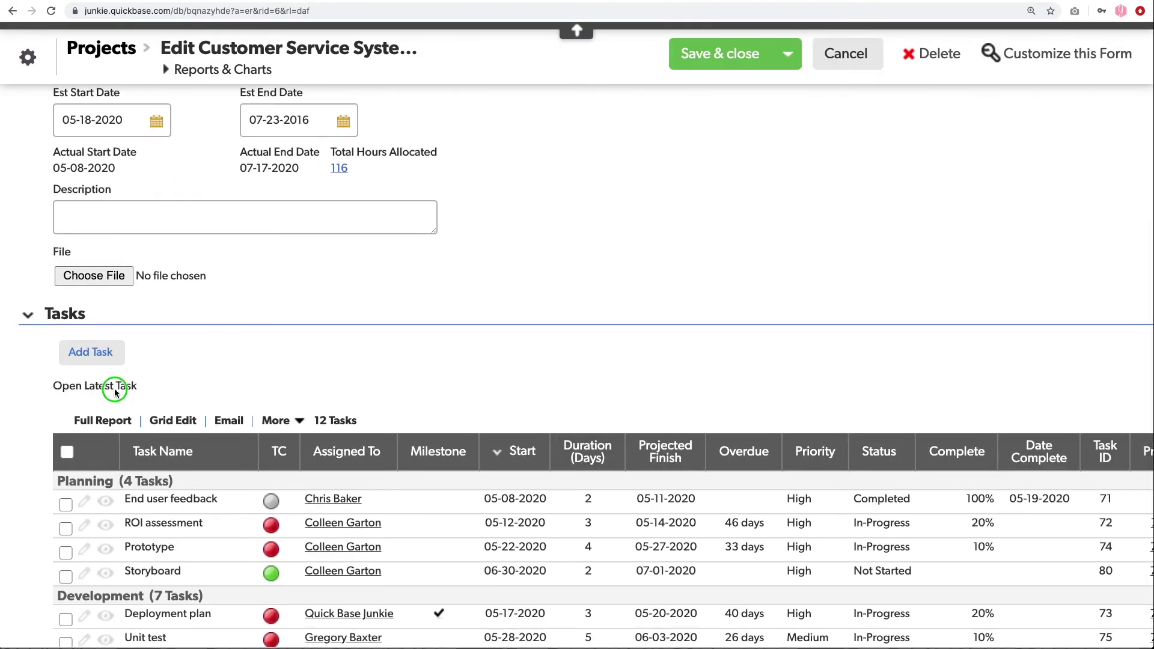
right_click(114, 388)
- In Open Latest Task's properties, start the formula URLRoot() & "db/" & [_DBID_TASKS]
left_click(155, 570)
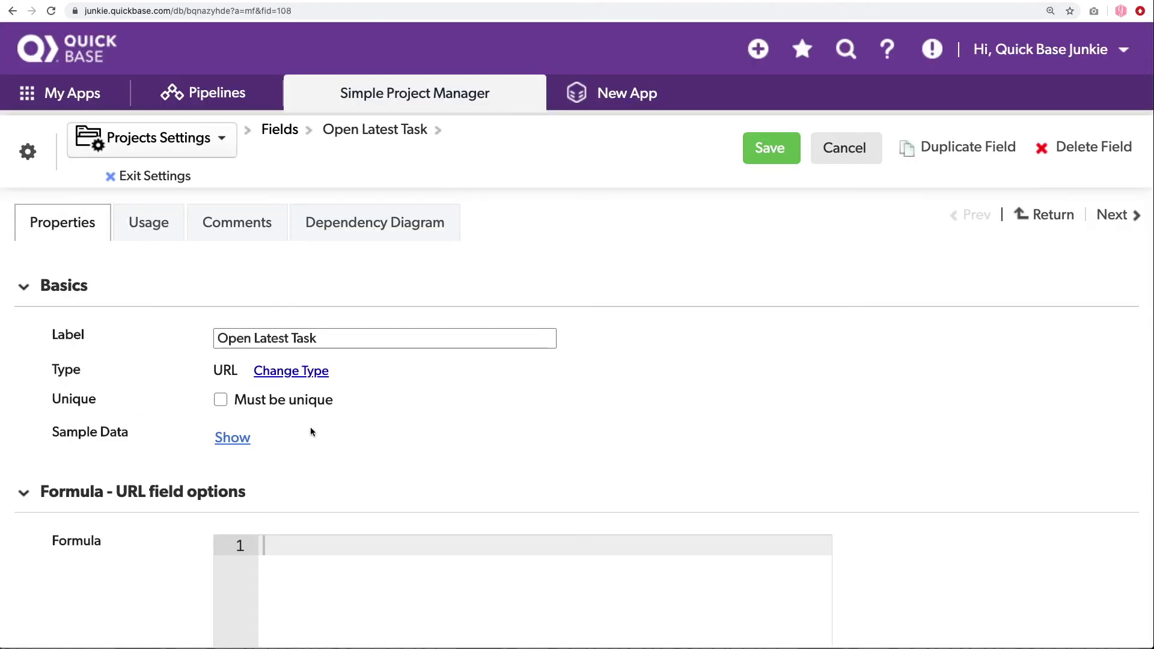
scroll(310, 432, "down", 2)
left_click(311, 428)
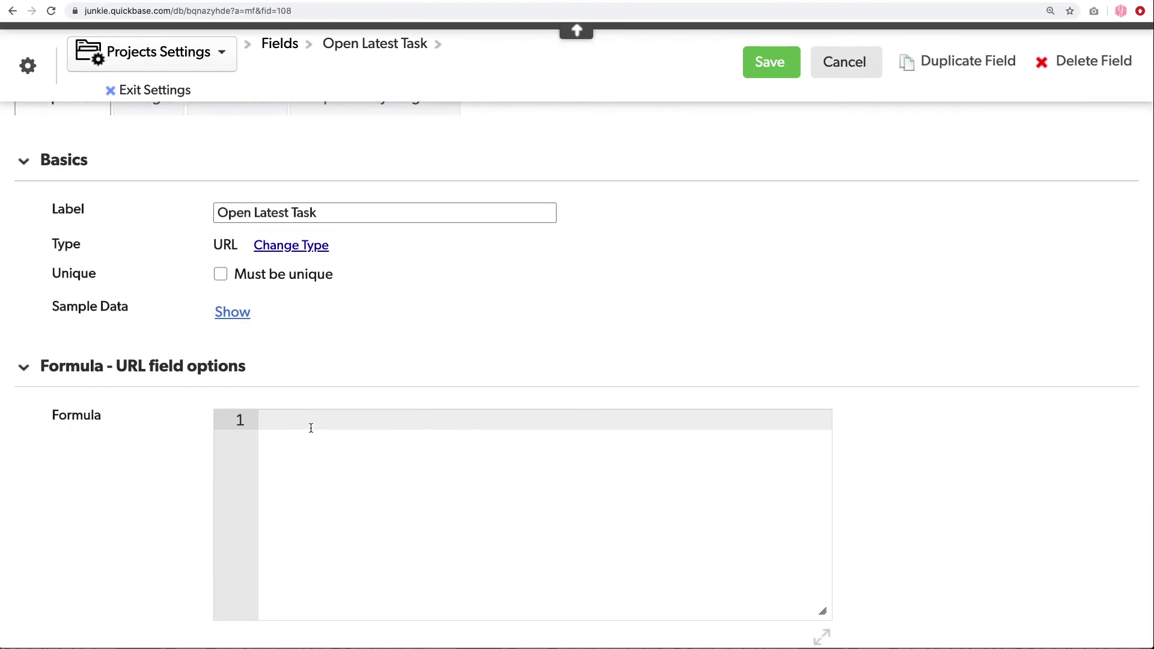
type("URLRoot() & \"db/\" &")
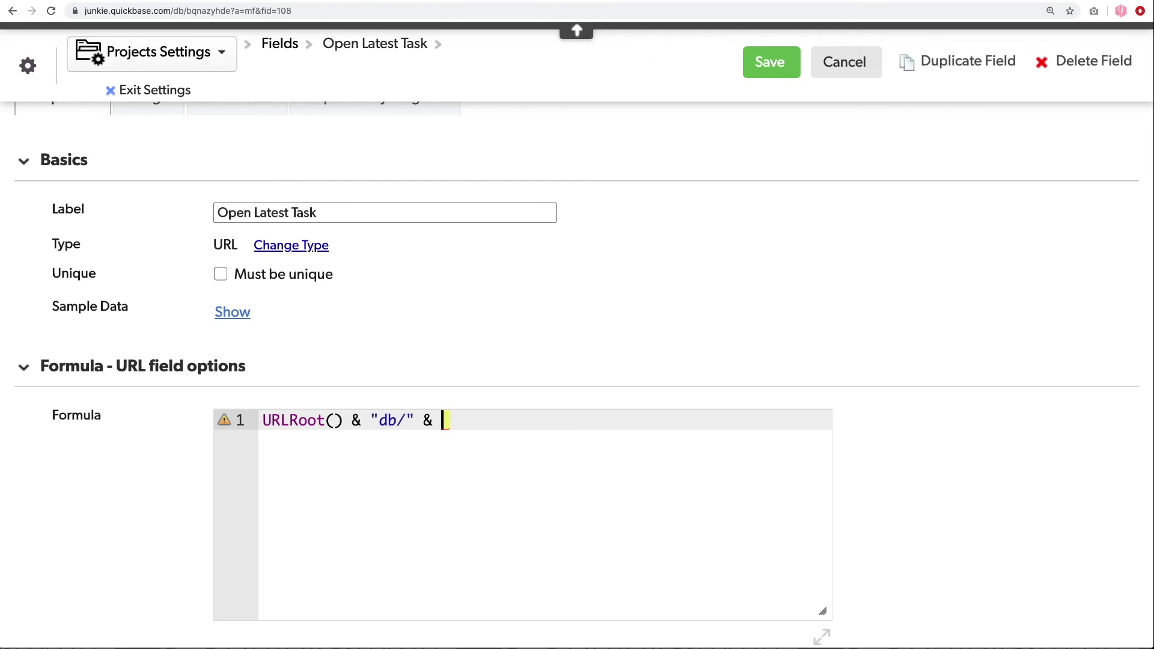
type(" [")
type("_DIBD")
type("_TASKS")
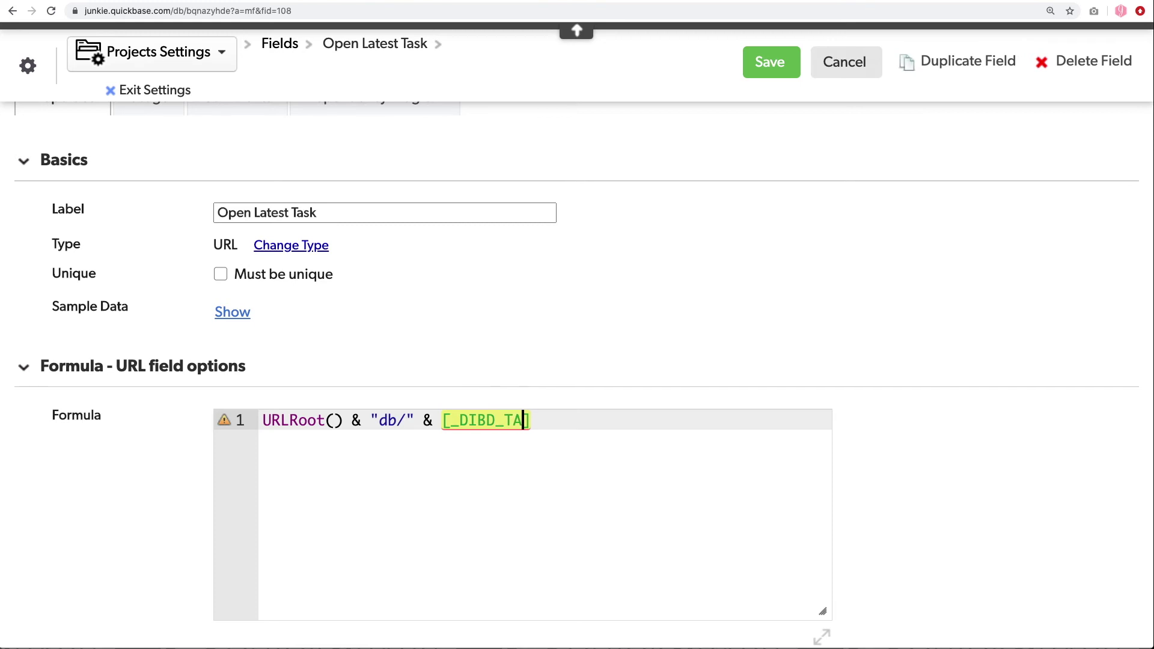
key("Left")
key("Left")
key("Left")
key("Left")
key("Left")
key("Left")
key("Left")
key("Delete")
key("Right")
type("I")
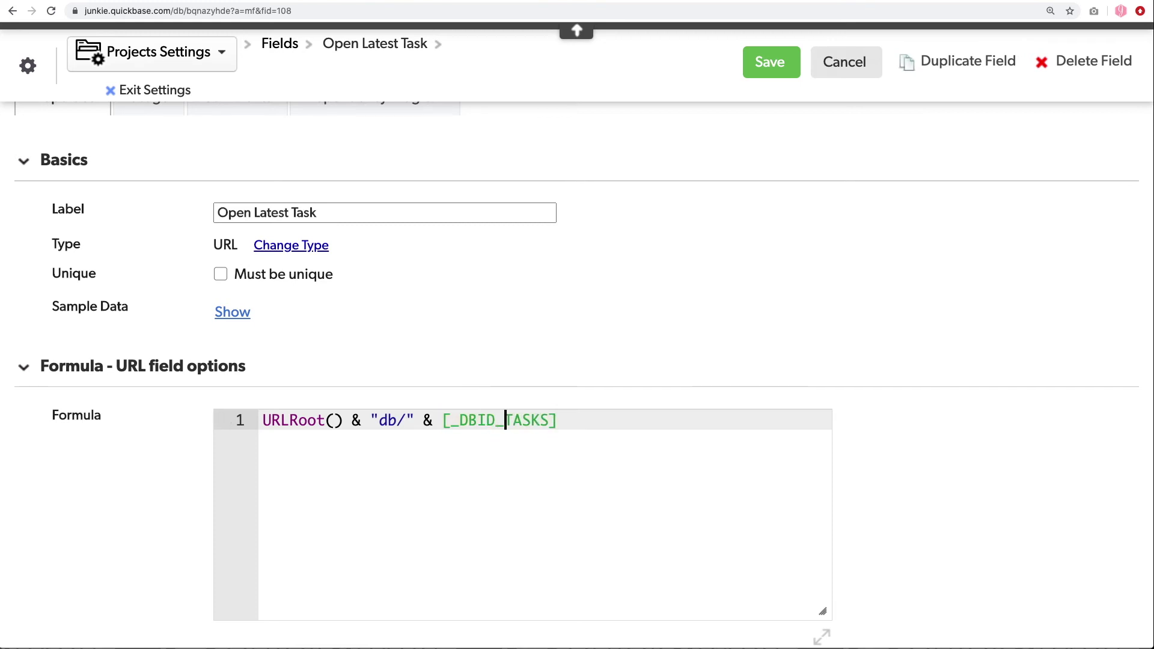
key("Right")
key("Right")
key("Right")
key("Right")
key("Right")
key("Right")
- Append & "?a=dr&rid=" & to the formula
type("&")
type(" \"")
type("?")
type("a=")
type("er")
key("BackSpace")
key("BackSpace")
type("dr&")
type("rid")
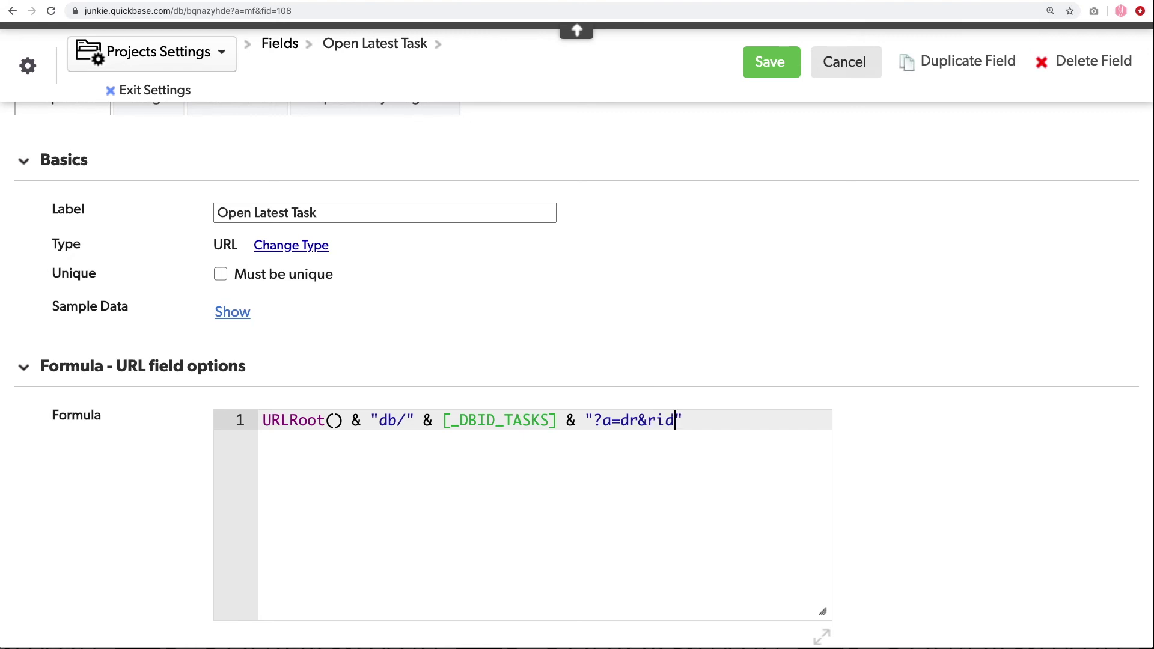
type("=\" &")
- Insert the [Latest Task ID] field at the end of the formula
scroll(314, 425, "down", 2)
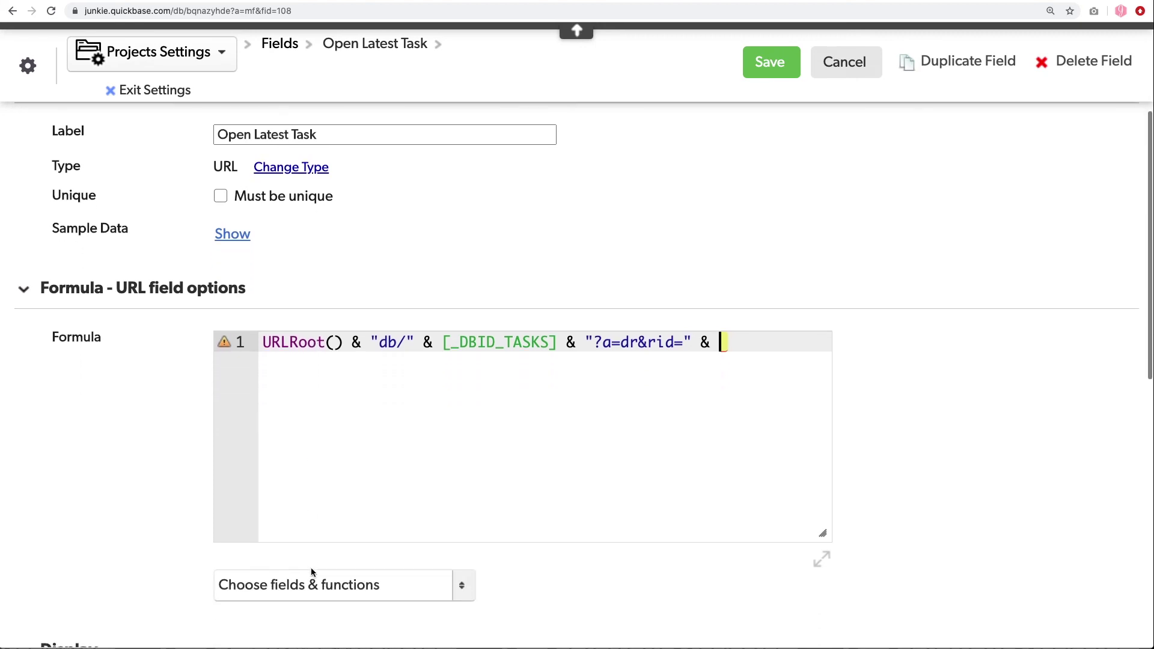
left_click(312, 585)
type("lat")
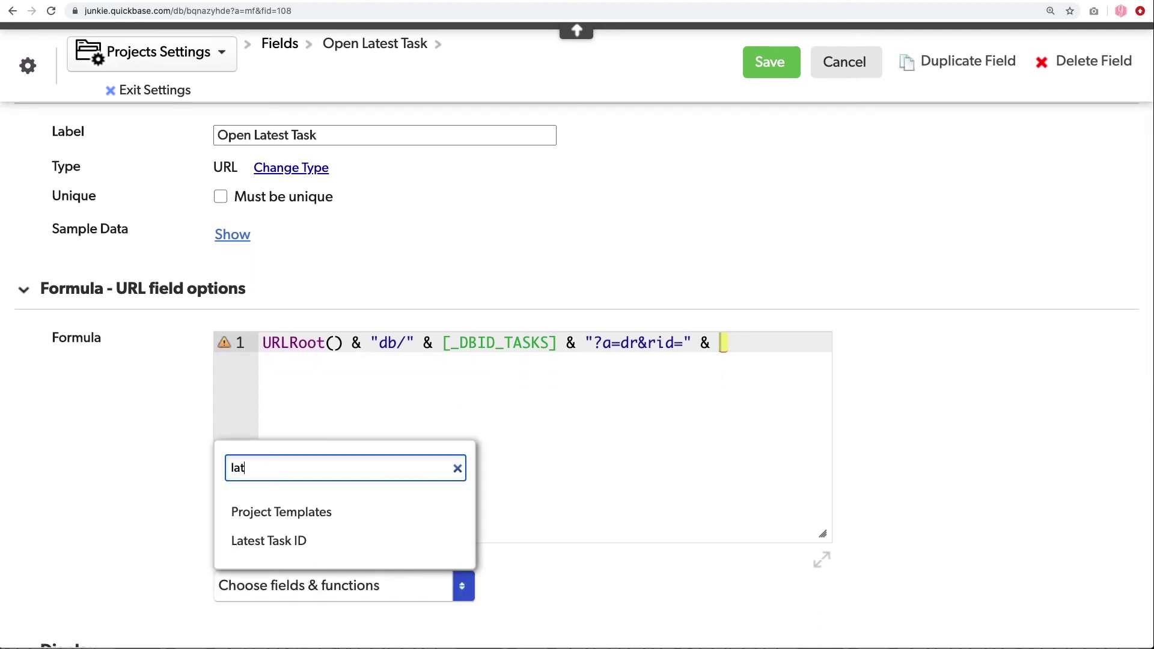
left_click(268, 542)
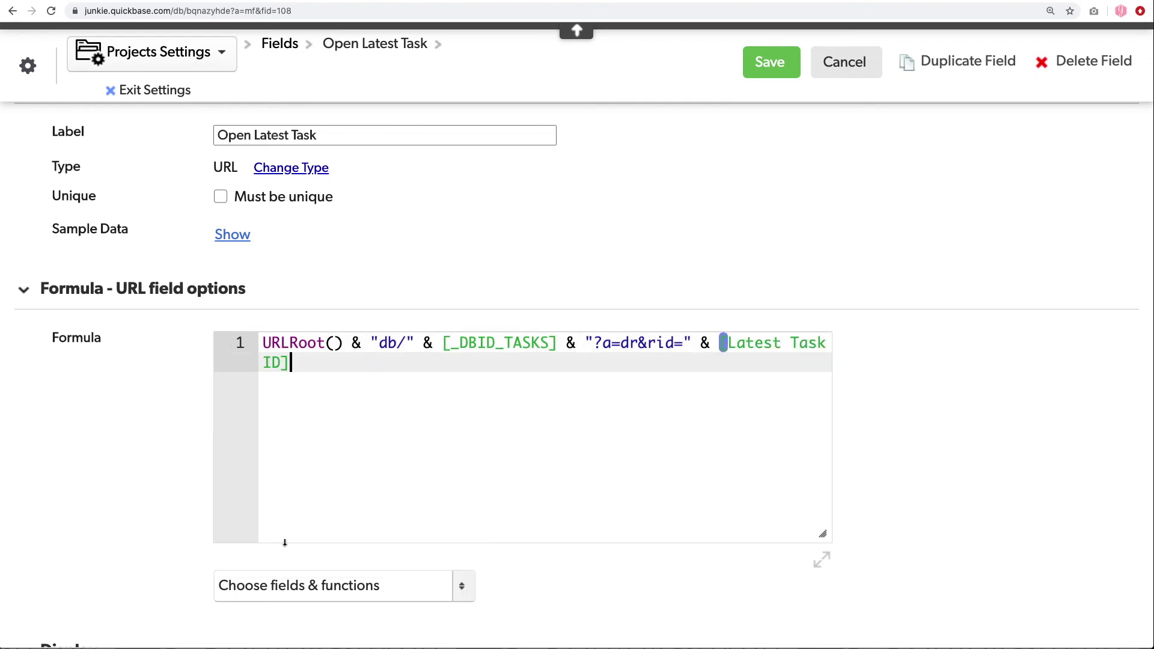
left_click_drag(823, 534, 938, 532)
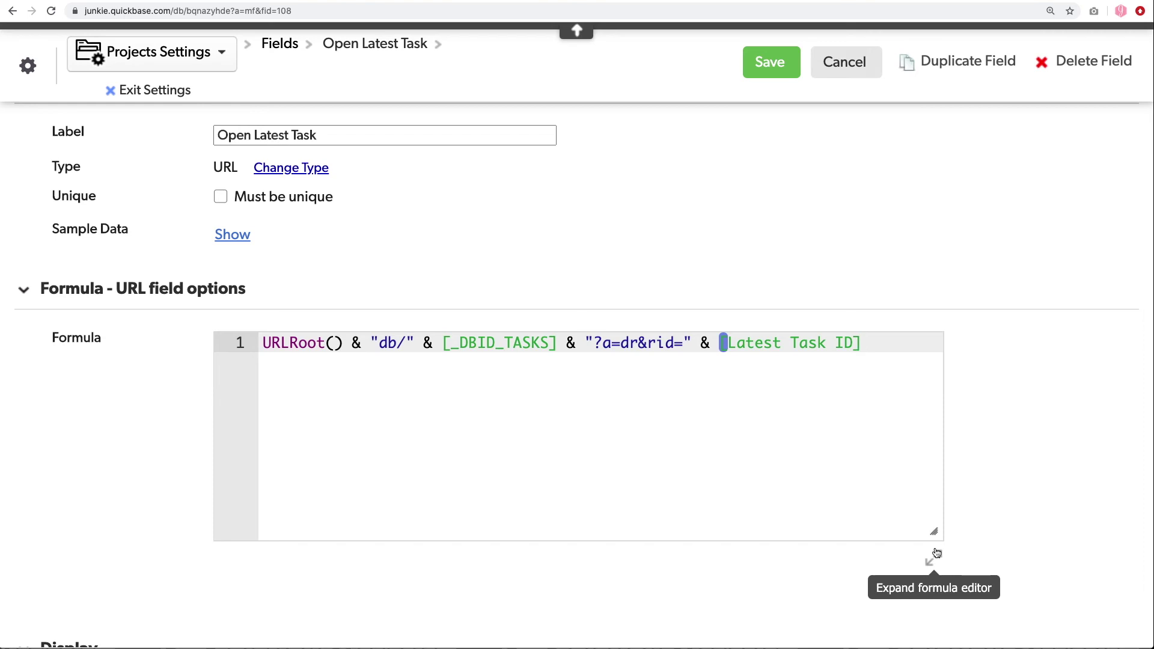
- Set the link text to 'Open Latest Task' and display it as a button
scroll(1034, 499, "down", 5)
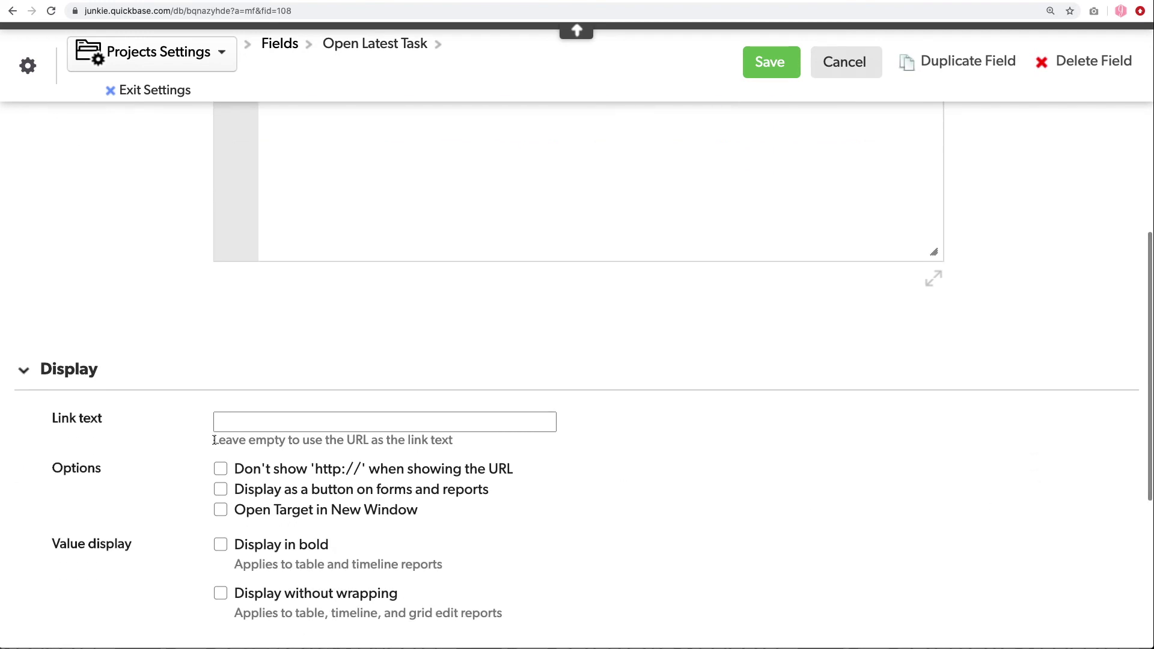
left_click(228, 424)
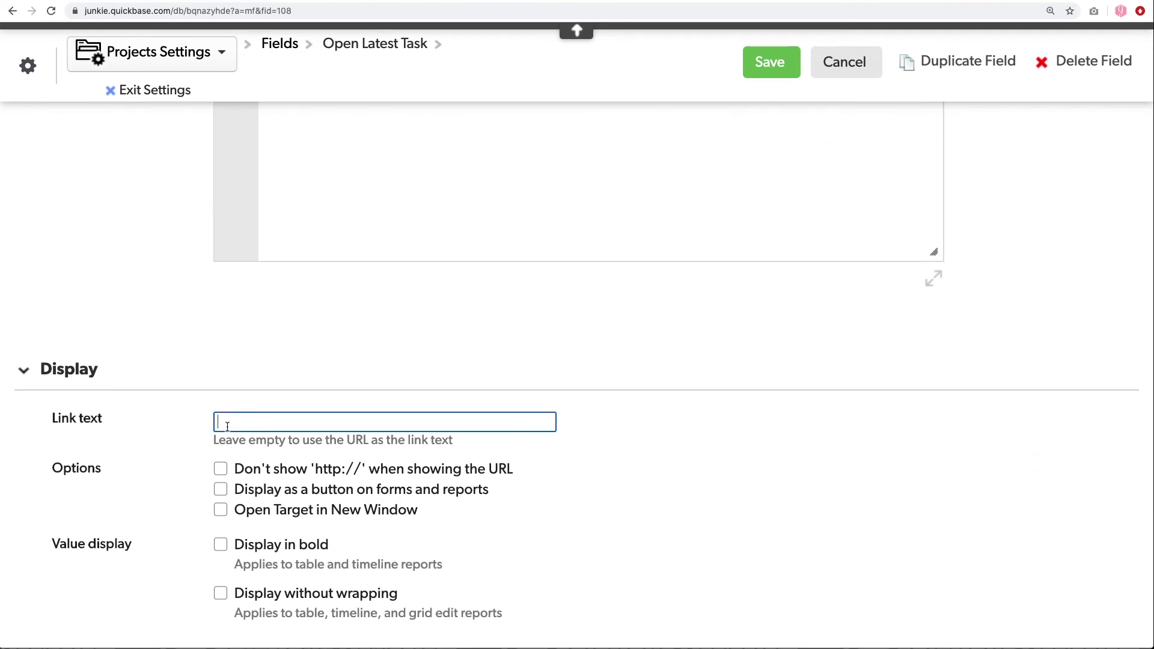
type("Open Latest Task")
left_click(227, 489)
- Make the button orange and save the Open Latest Task field settings
left_click(372, 530)
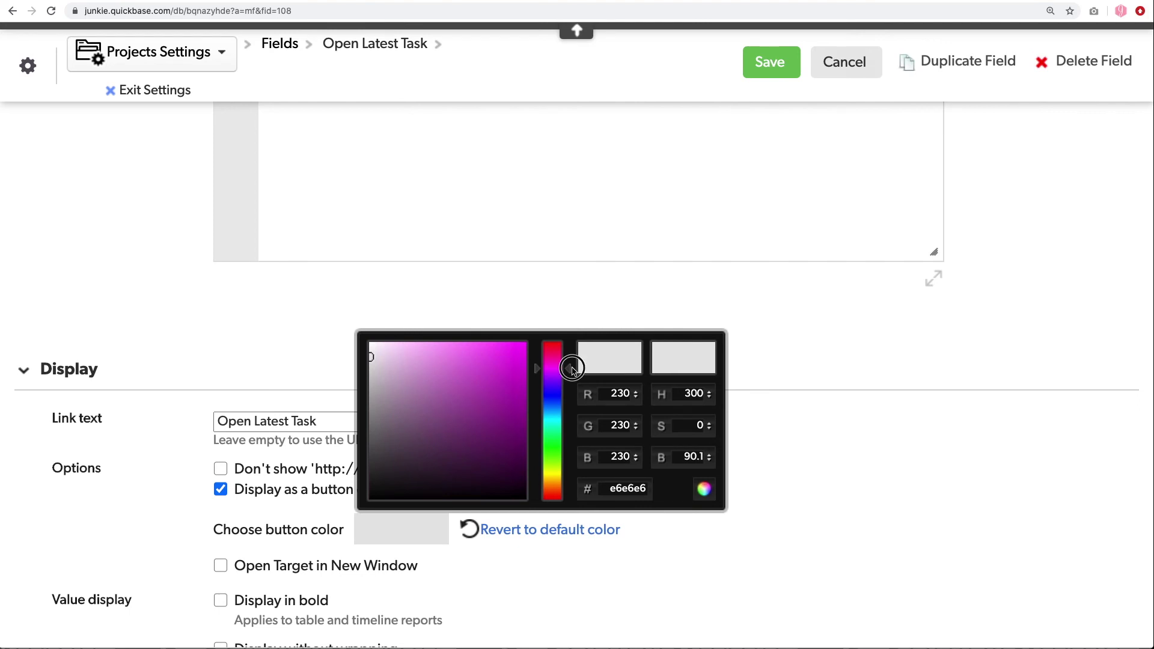
left_click_drag(569, 366, 568, 490)
left_click_drag(488, 352, 478, 347)
left_click(791, 451)
scroll(792, 451, "down", 3)
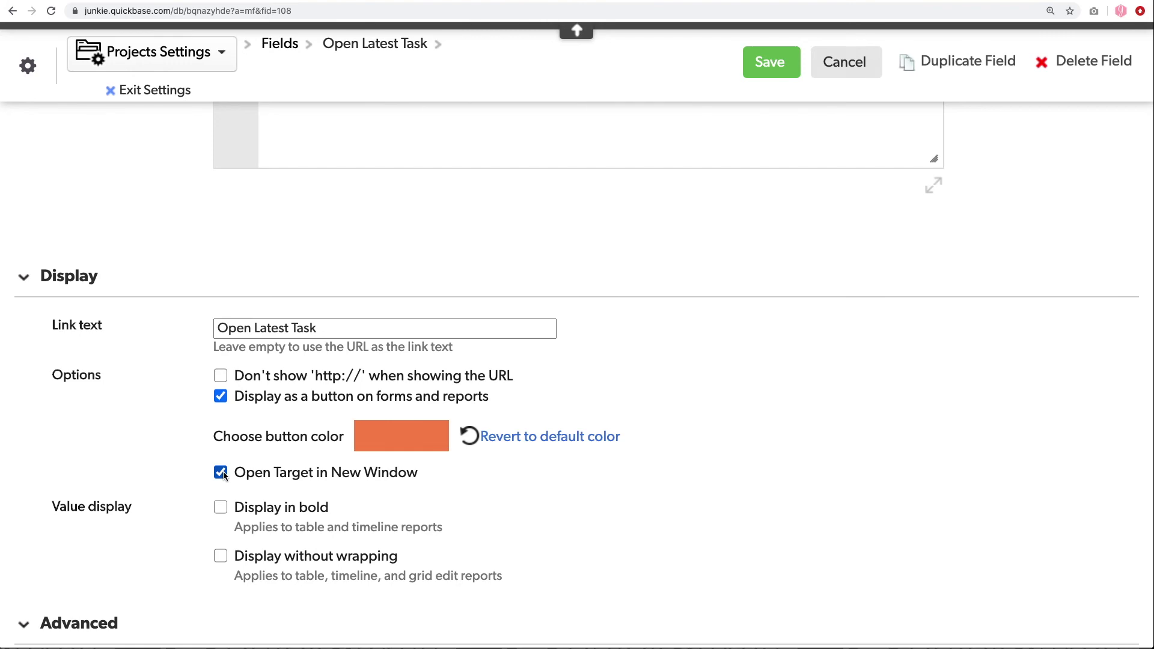
left_click(769, 64)
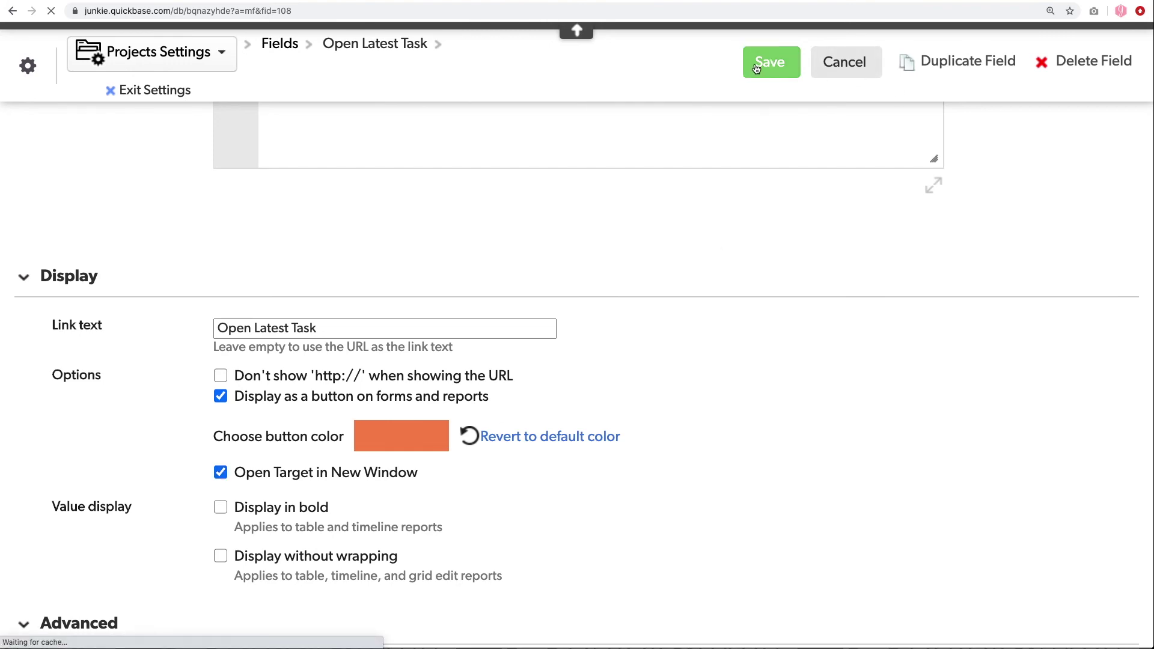
scroll(525, 227, "down", 10)
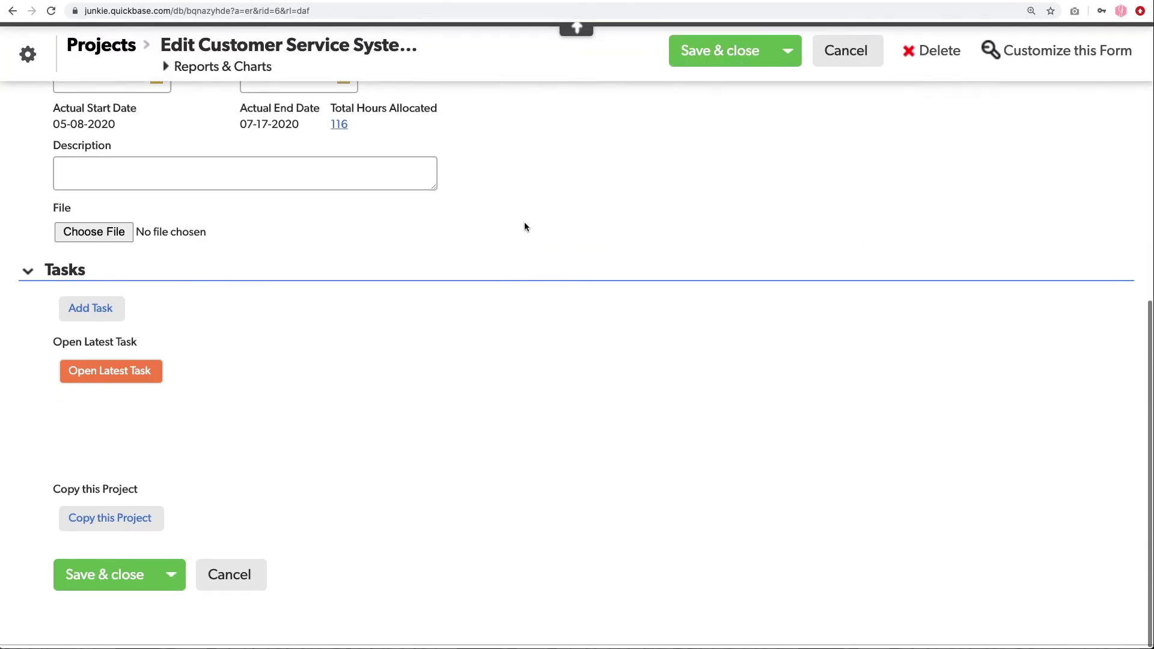
- Confirm Task ID 82 is highest, then use Open Latest Task to open Integration testing
scroll(524, 226, "down", 5)
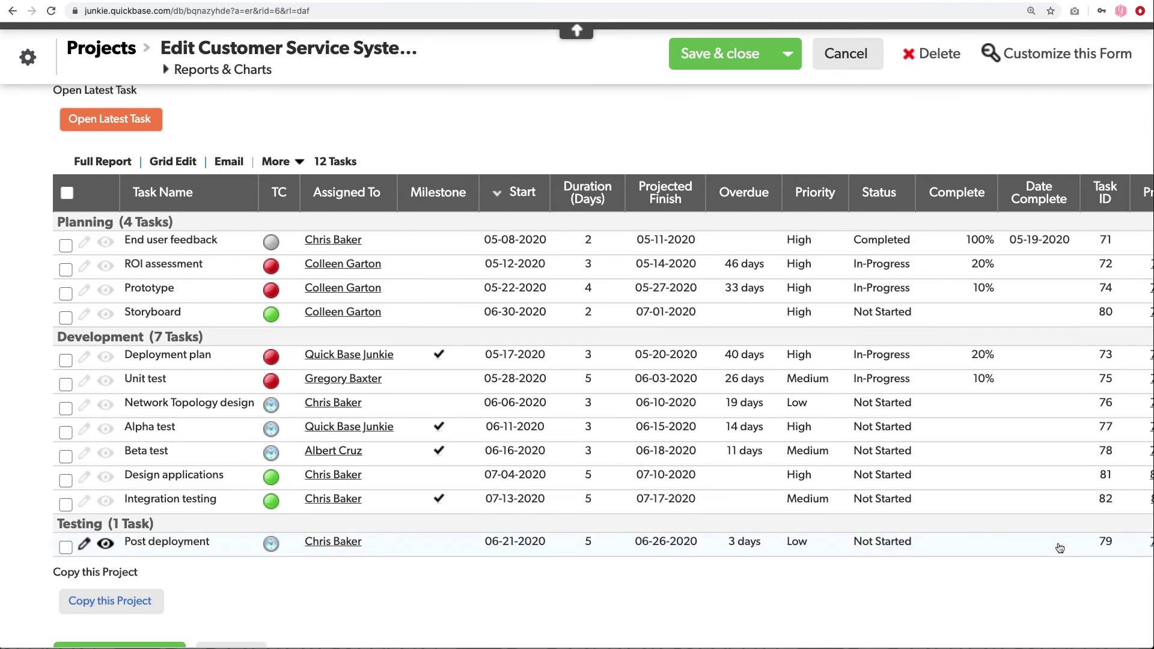
double_click(1105, 501)
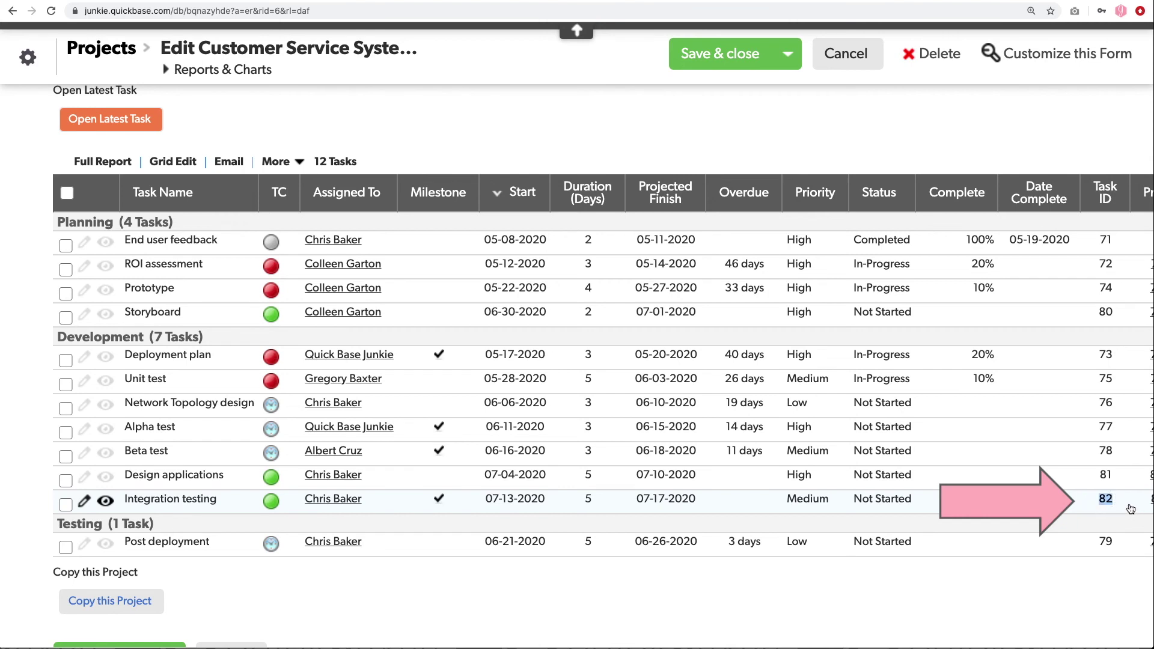
left_click(1109, 585)
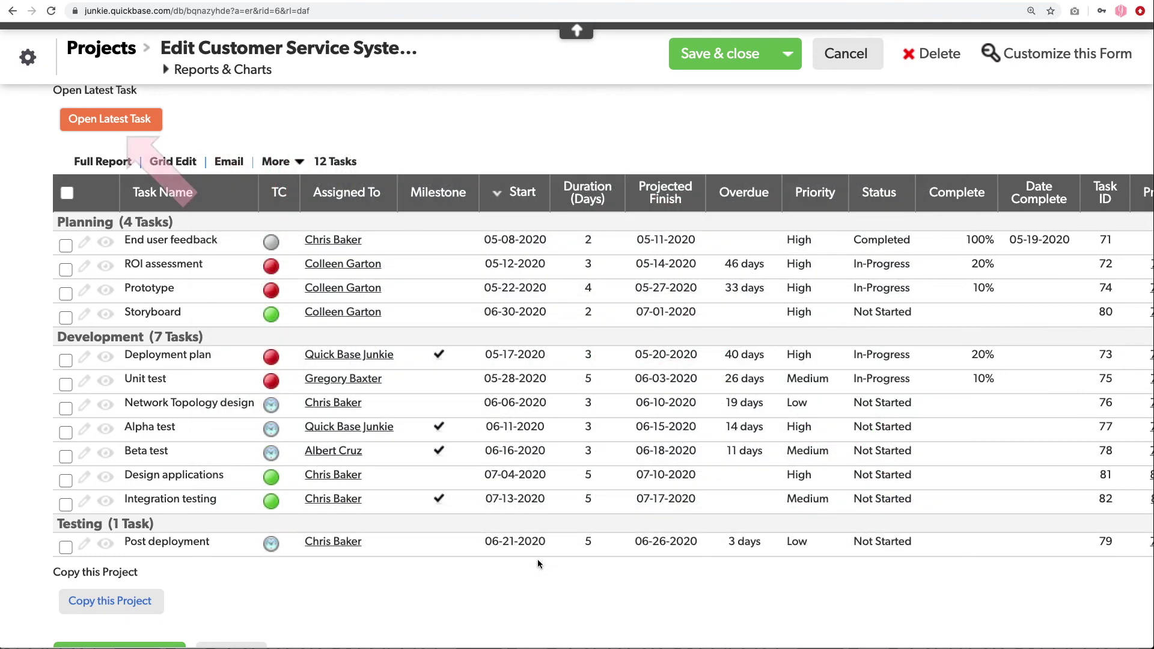
left_click(107, 123)
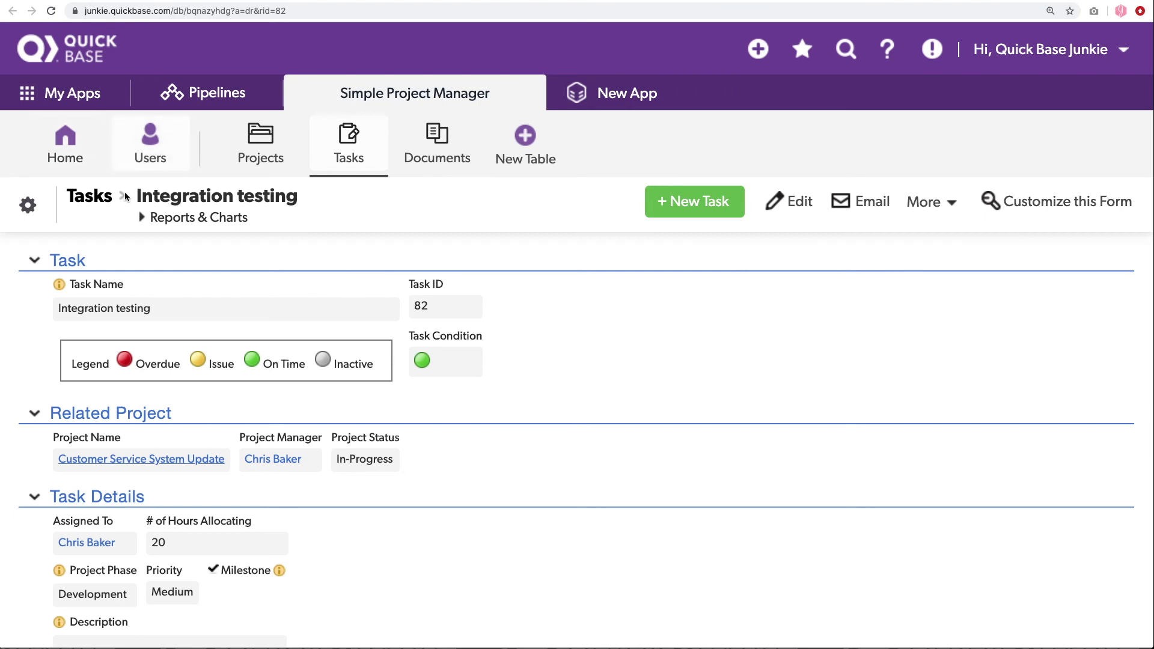
- Change the task URL action from a=dr to a=er, then use Save & Go Home
double_click(420, 306)
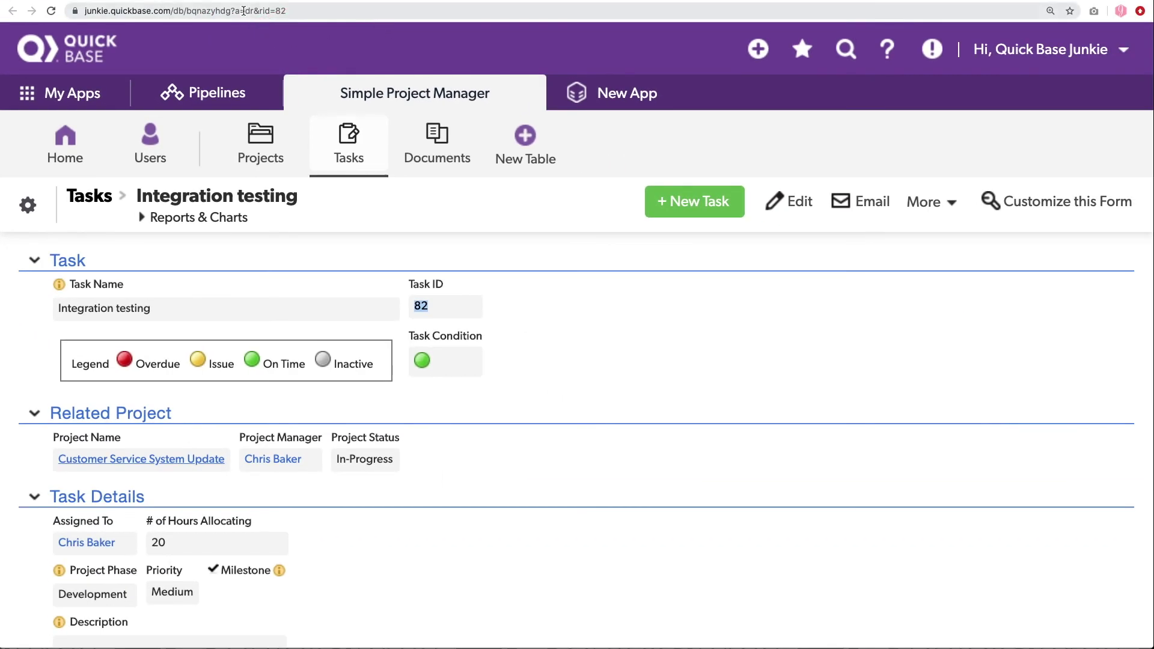
double_click(249, 11)
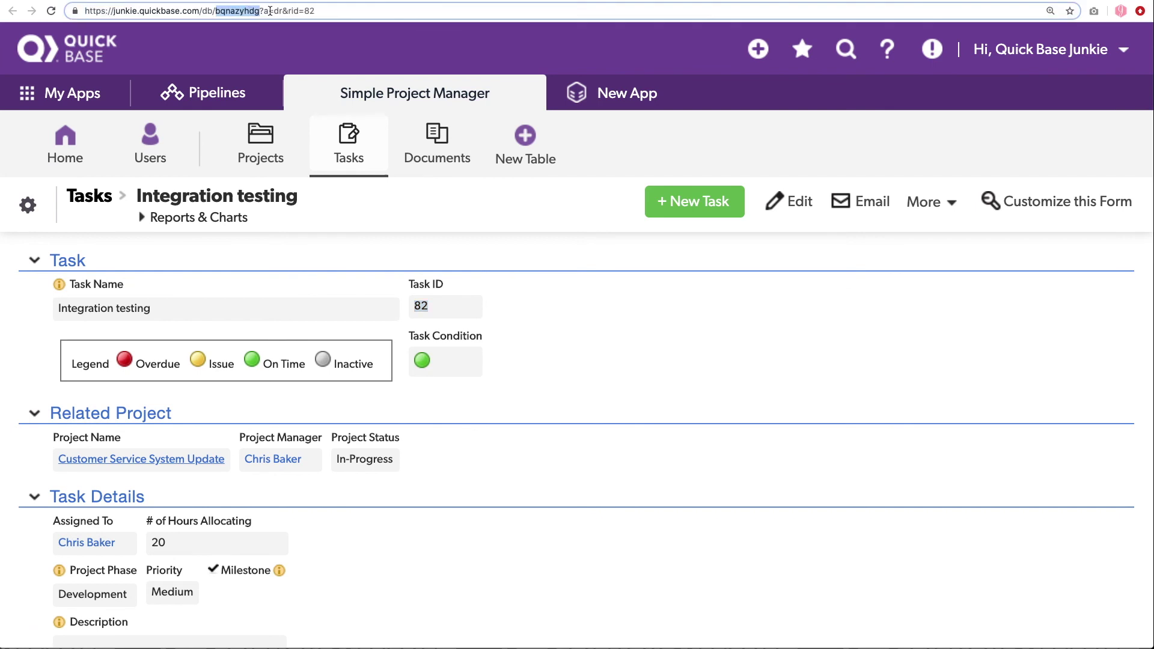
left_click(278, 10)
key("BackSpace")
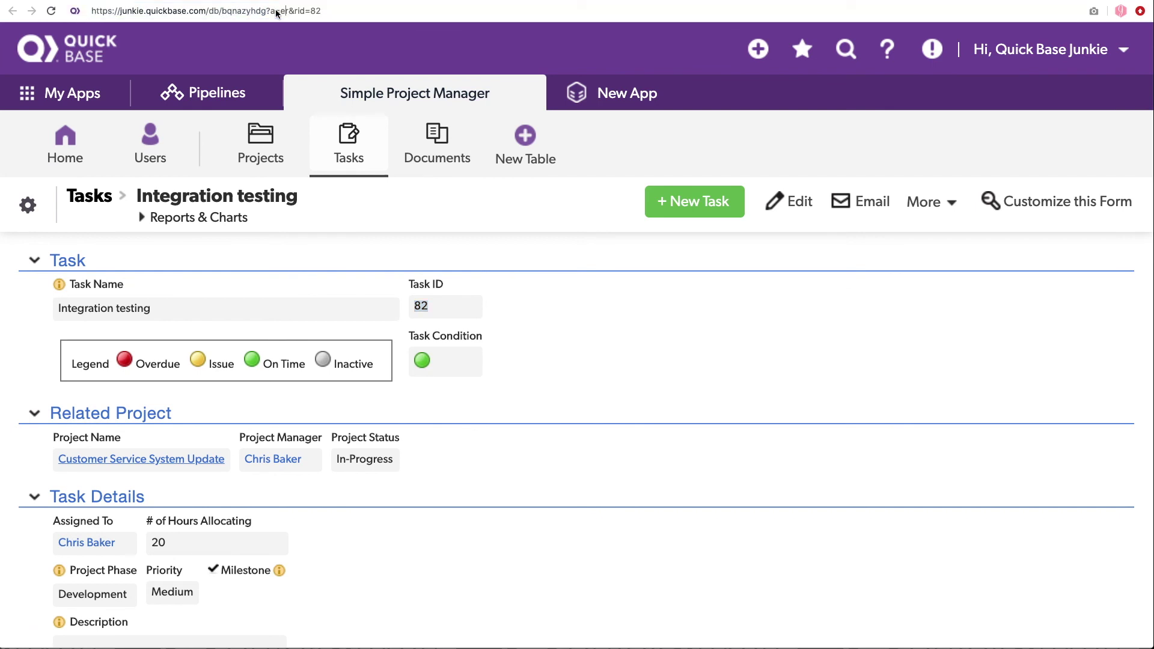
type("e")
key("Return")
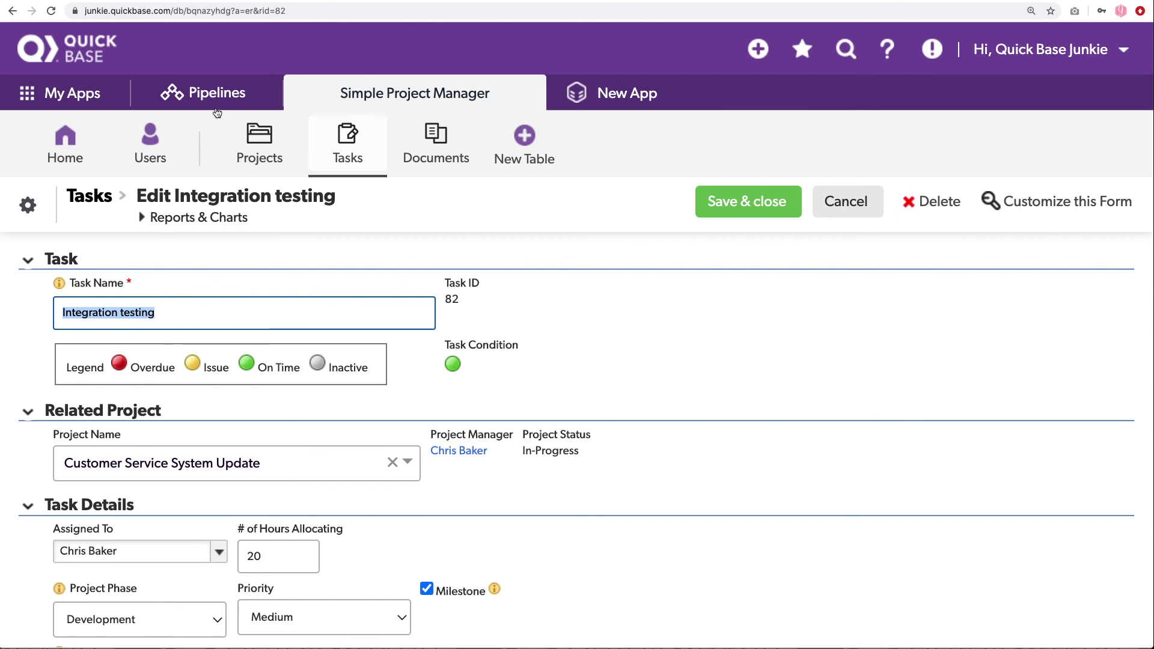
scroll(513, 266, "down", 8)
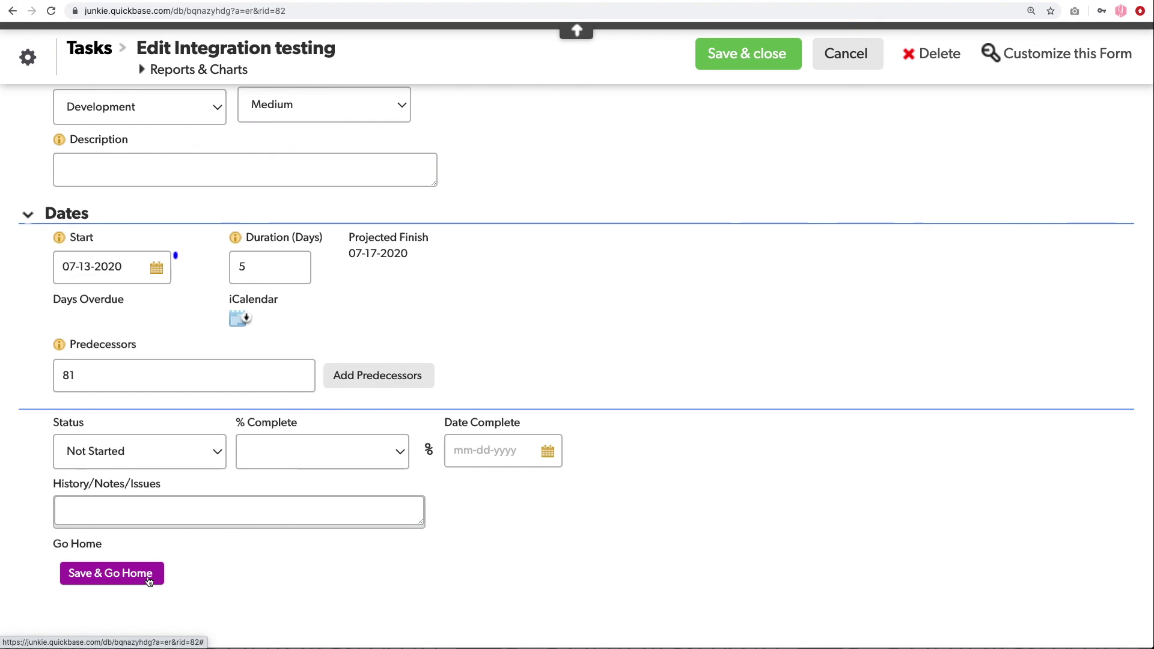
left_click(149, 581)
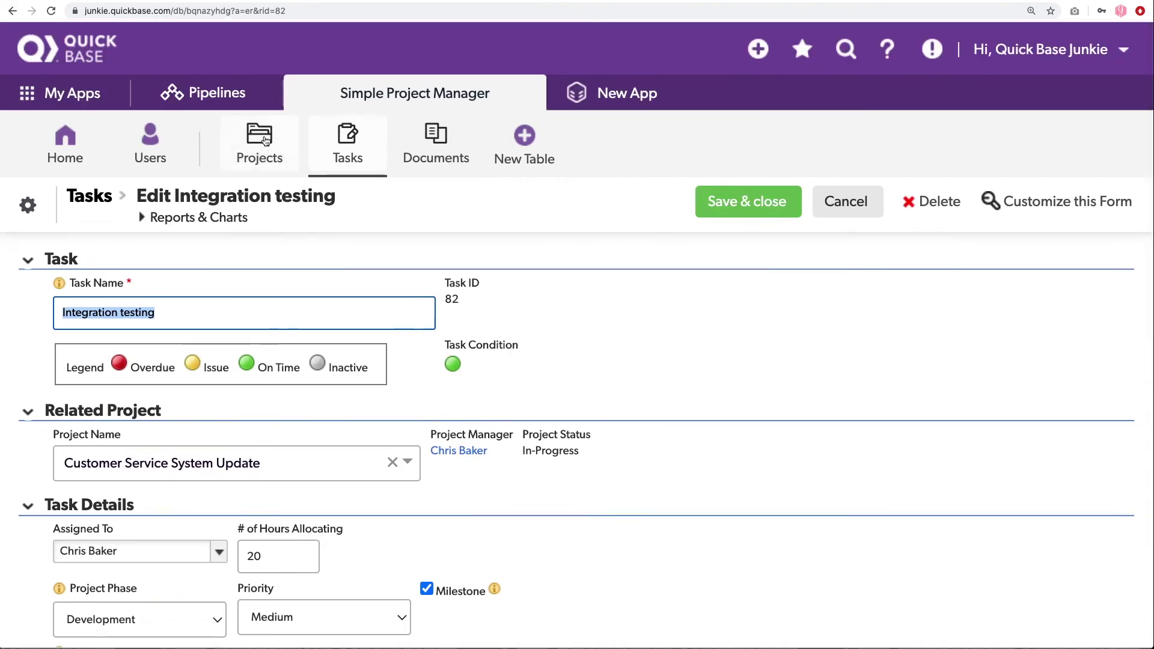
- From Projects, view Customer Service System Update and scroll to its Tasks section
left_click(262, 132)
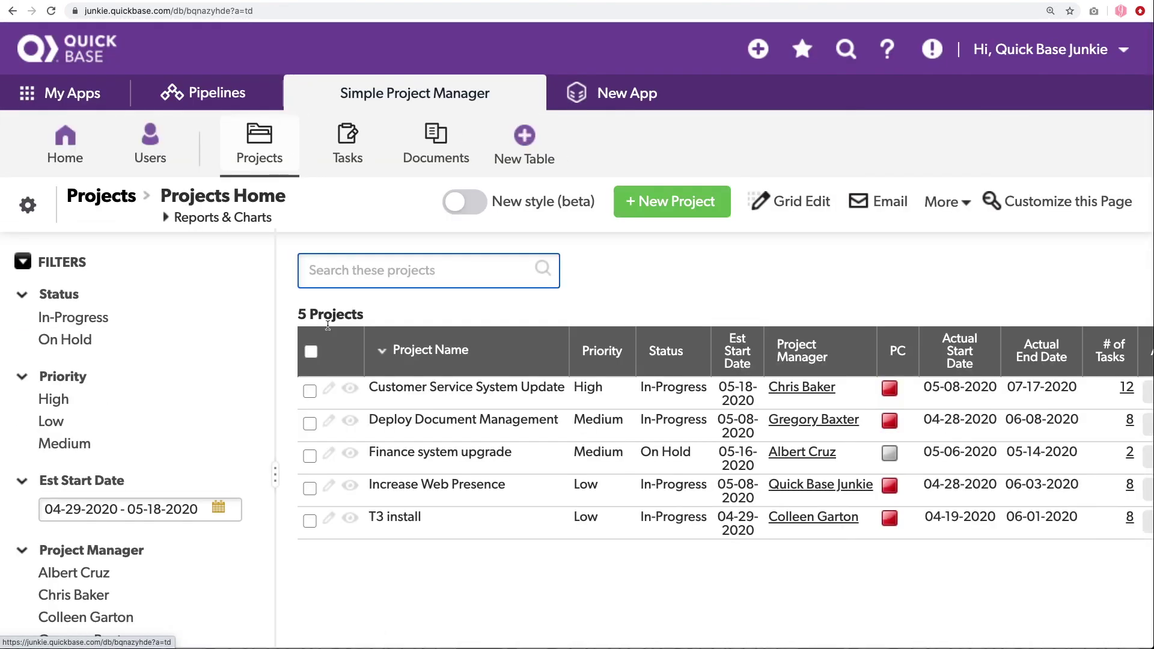
left_click(350, 389)
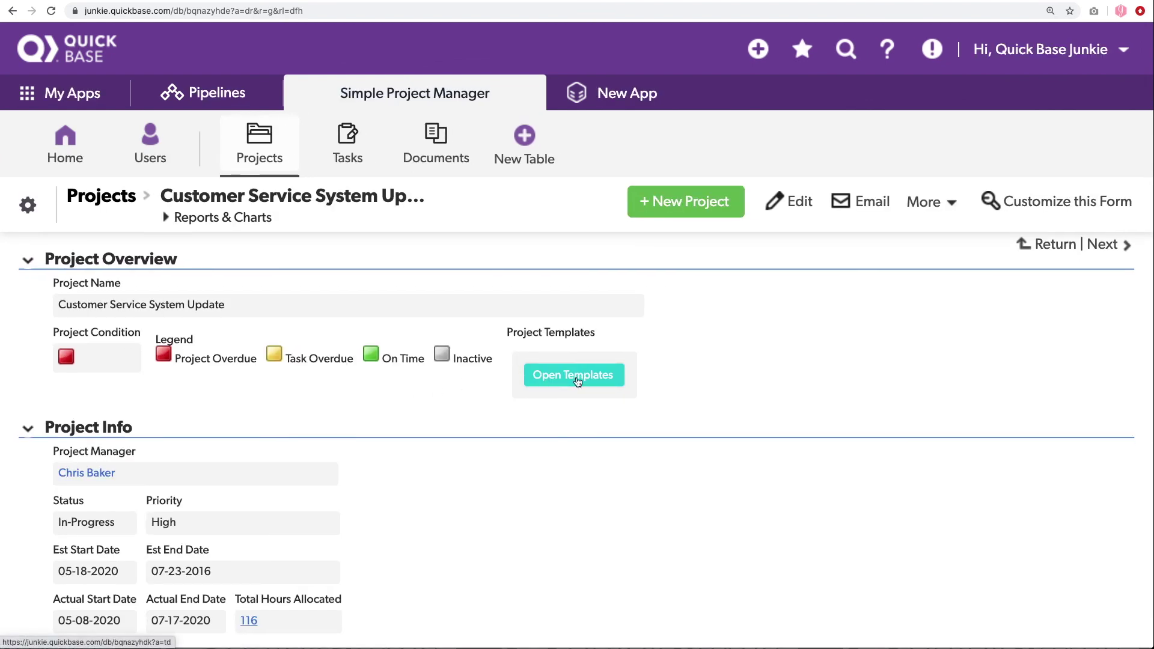
scroll(576, 377, "down", 10)
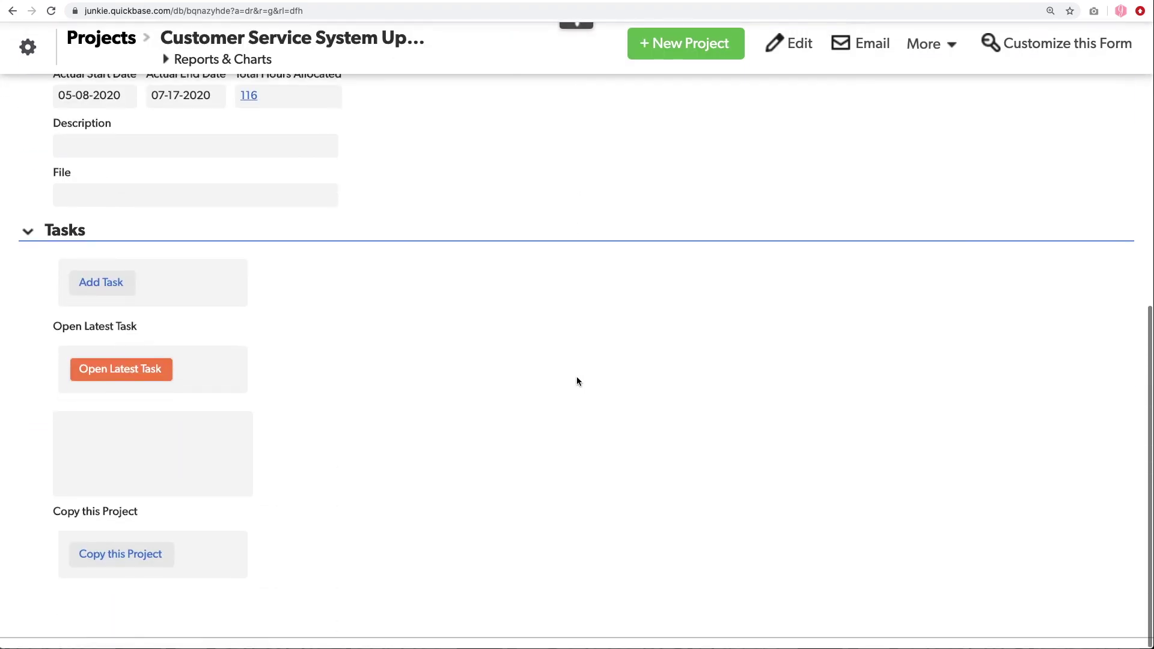